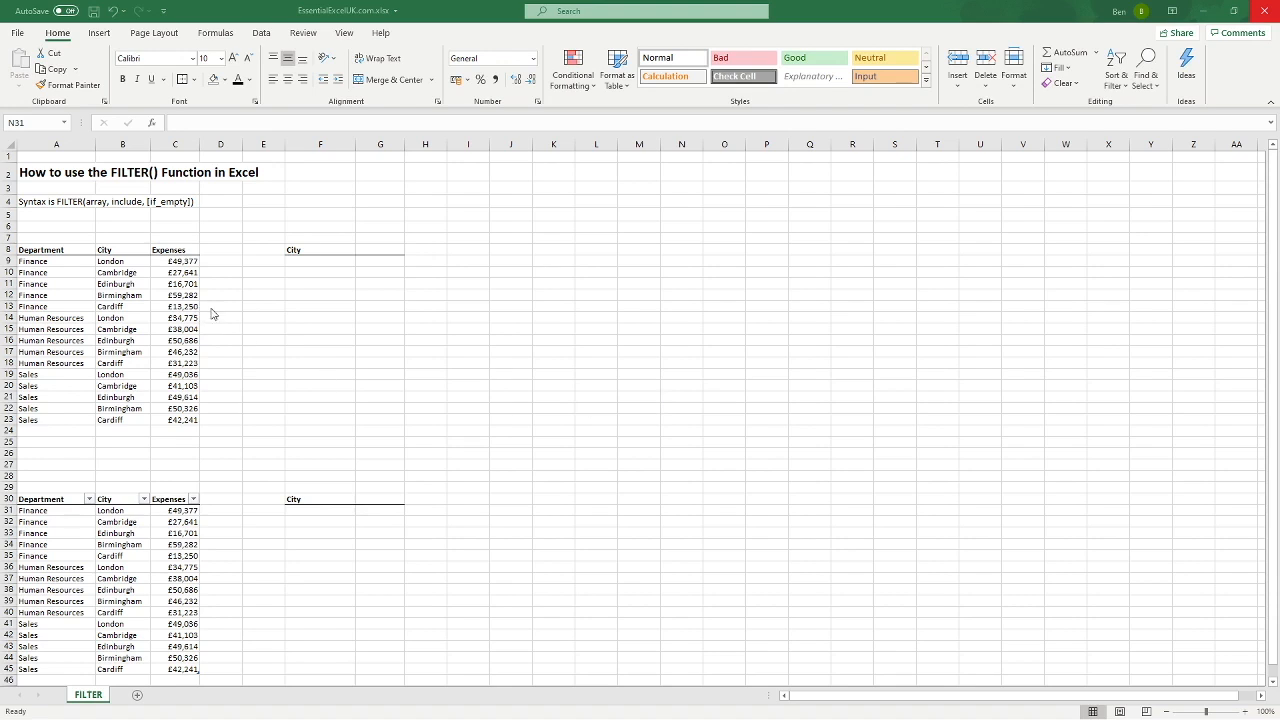
Examine the Department, City and Expenses table, its London rows in each department, and the FILTER syntax note in A4
click(117, 272)
click(119, 262)
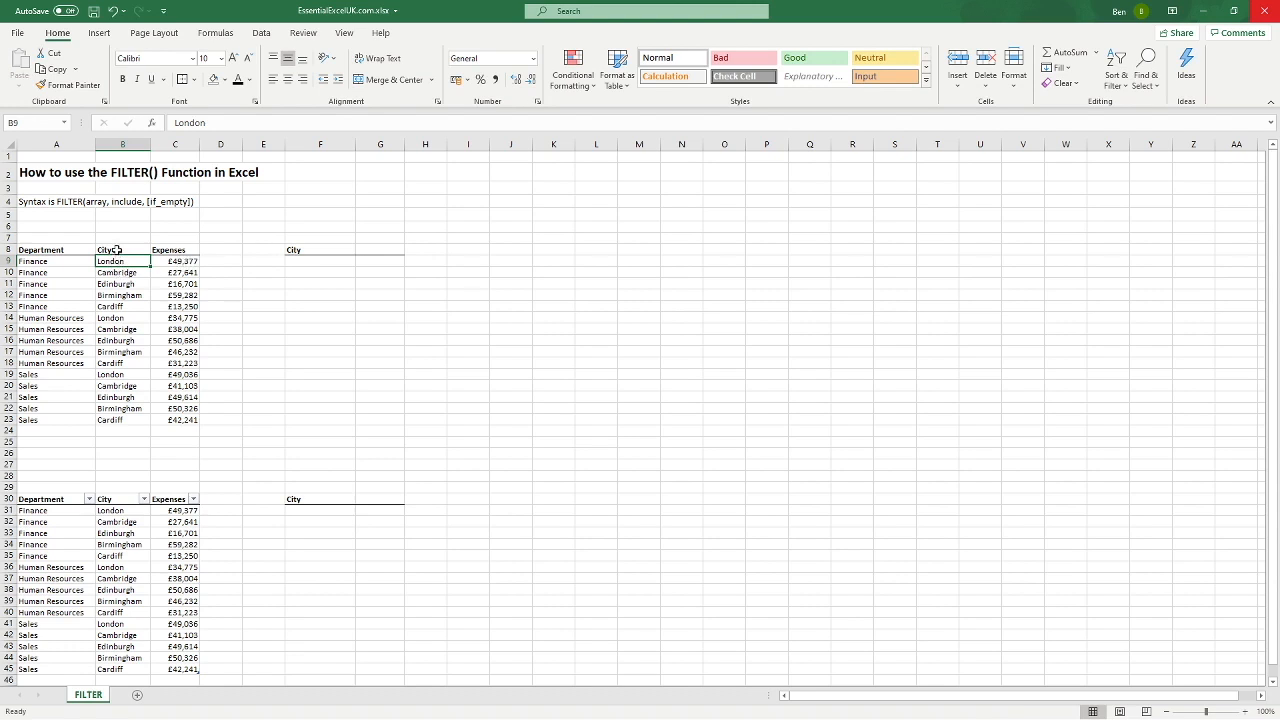
drag(117, 250, 185, 262)
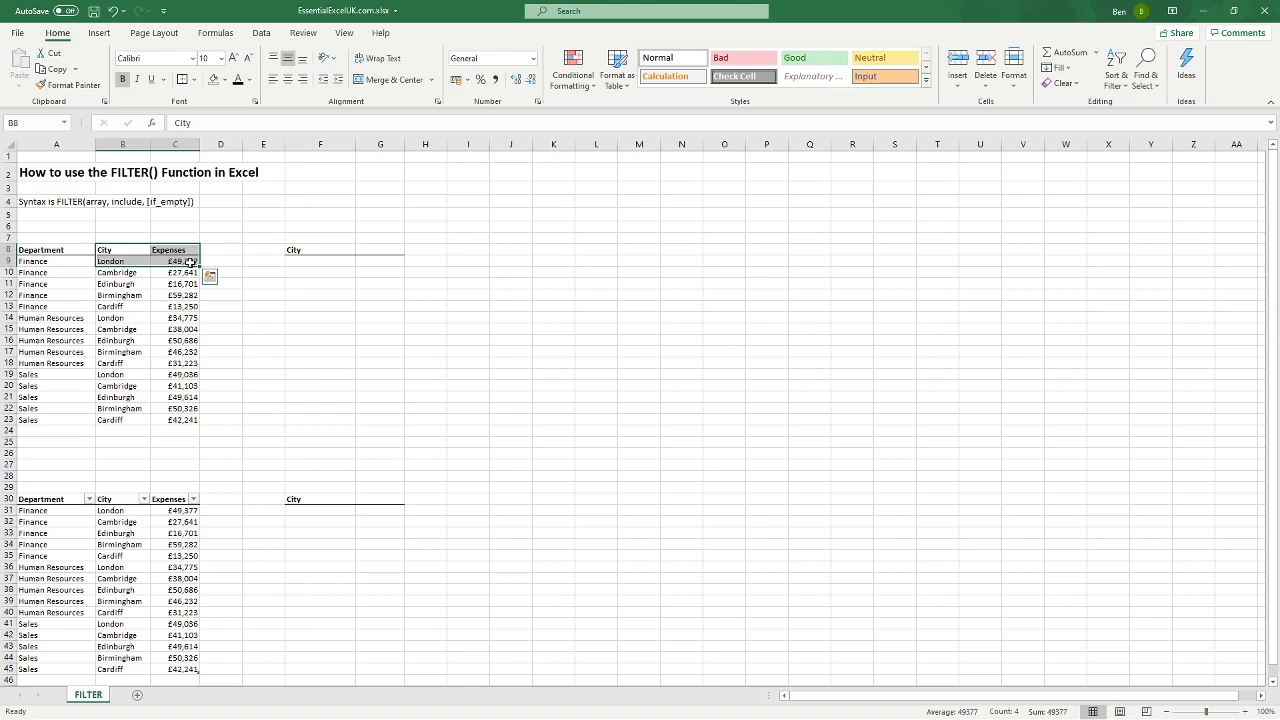
click(266, 283)
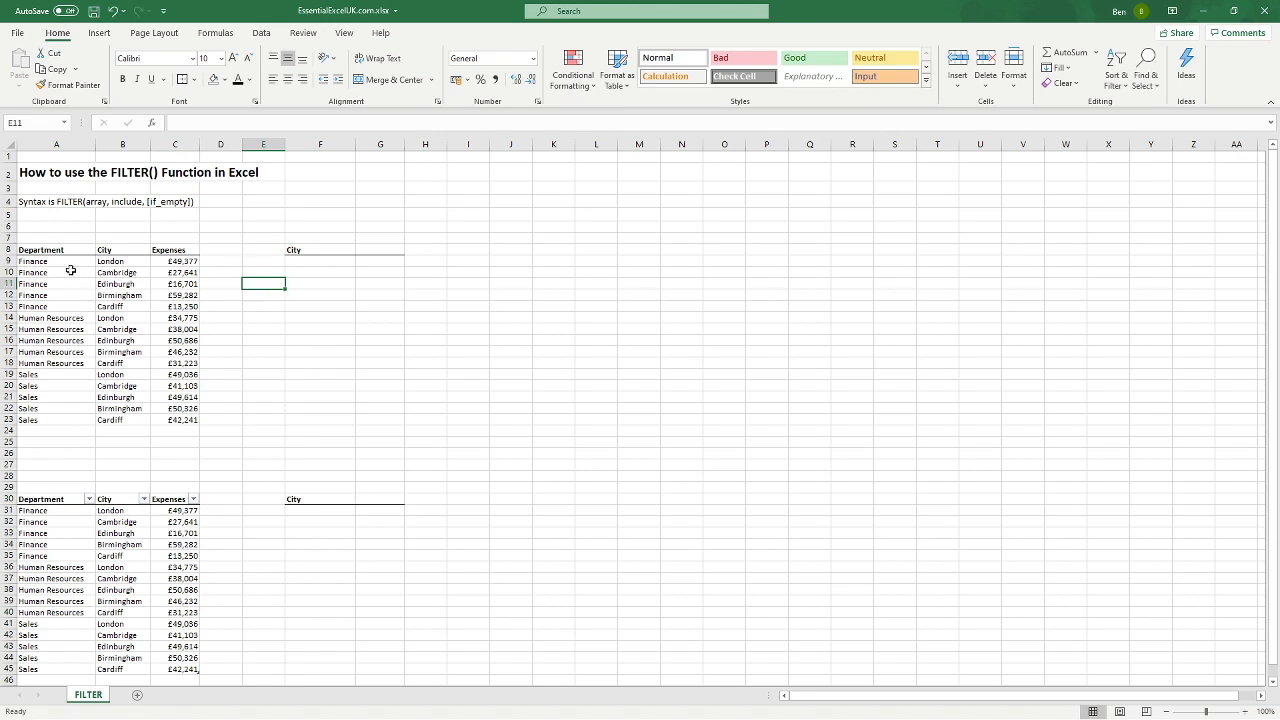
click(190, 261)
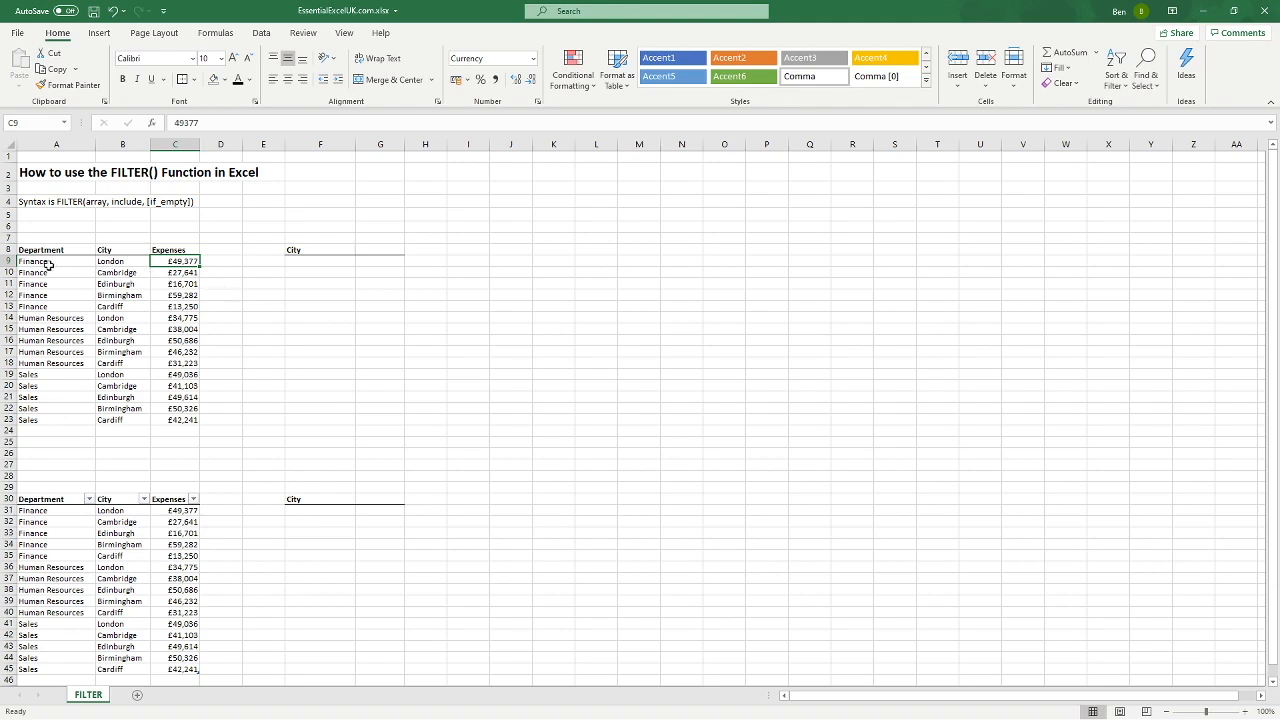
drag(49, 262, 178, 262)
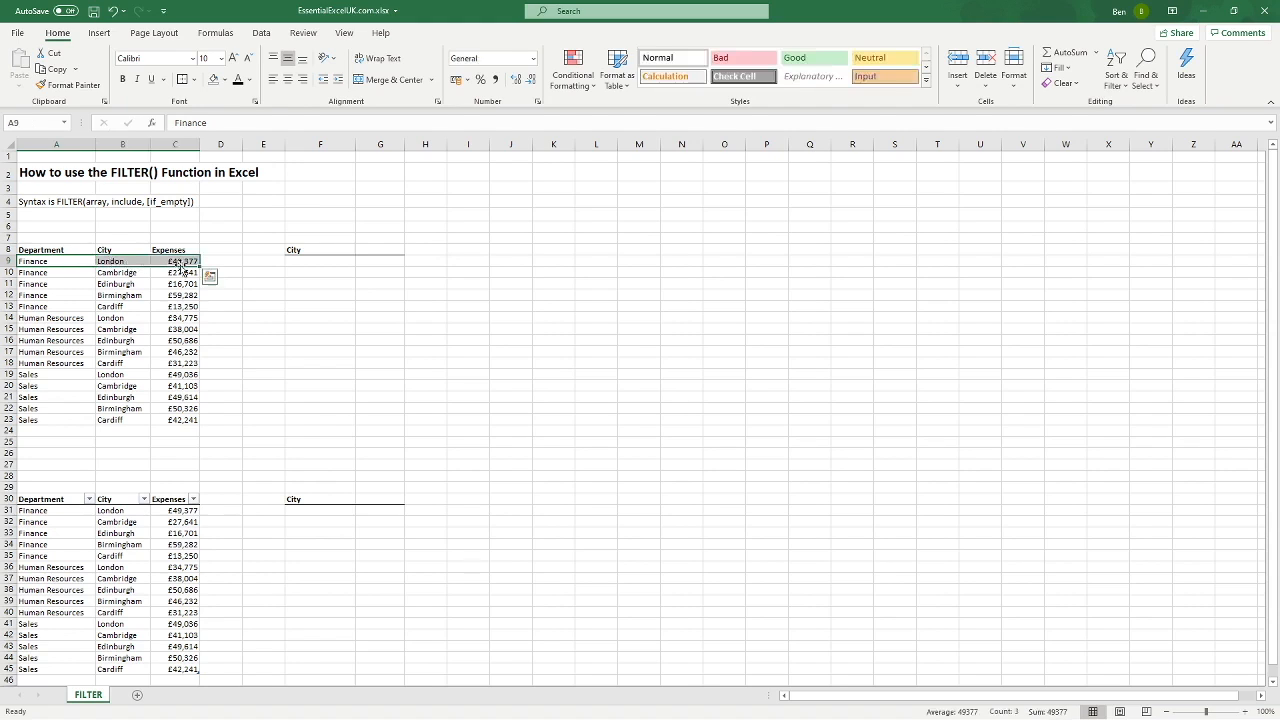
drag(40, 319, 180, 320)
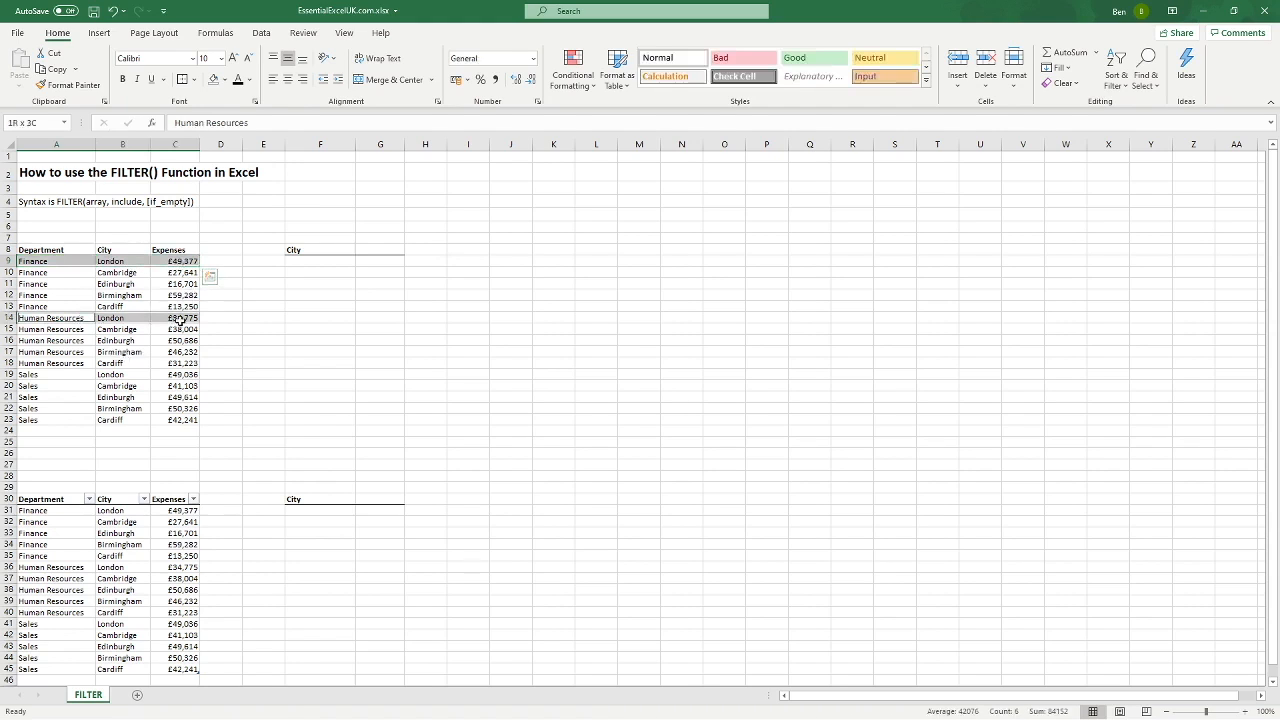
drag(44, 375, 178, 376)
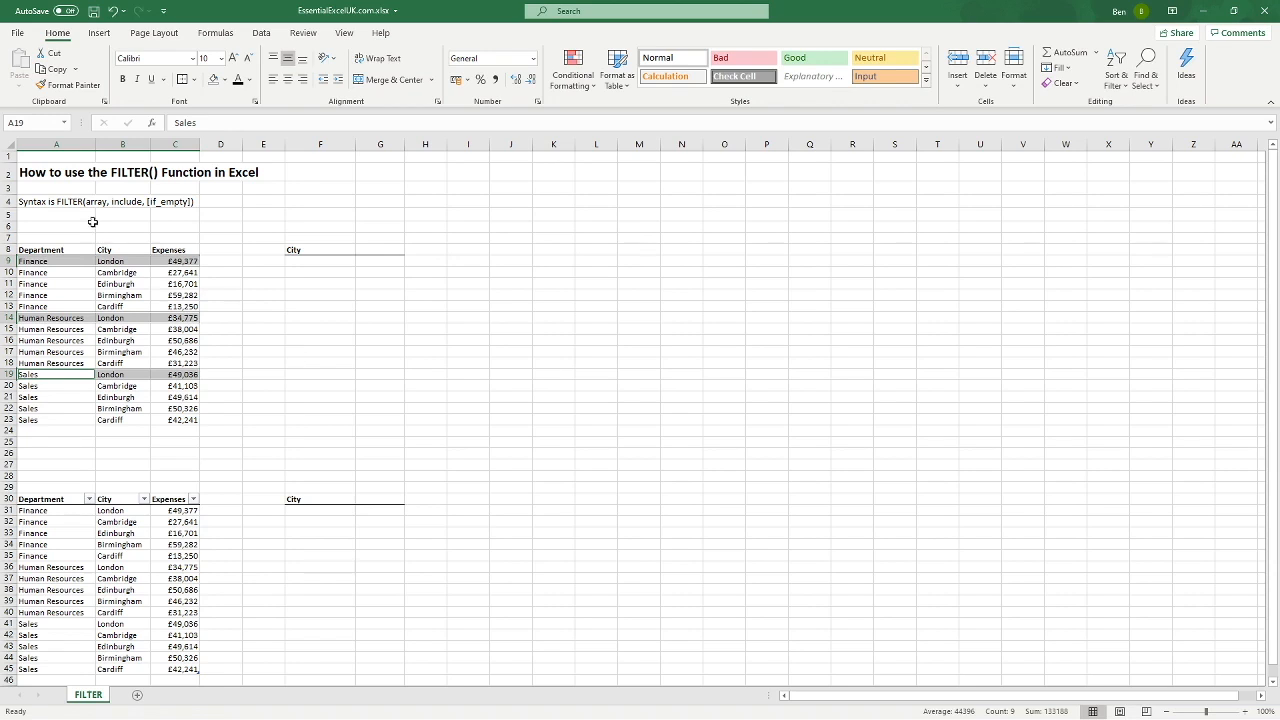
click(45, 202)
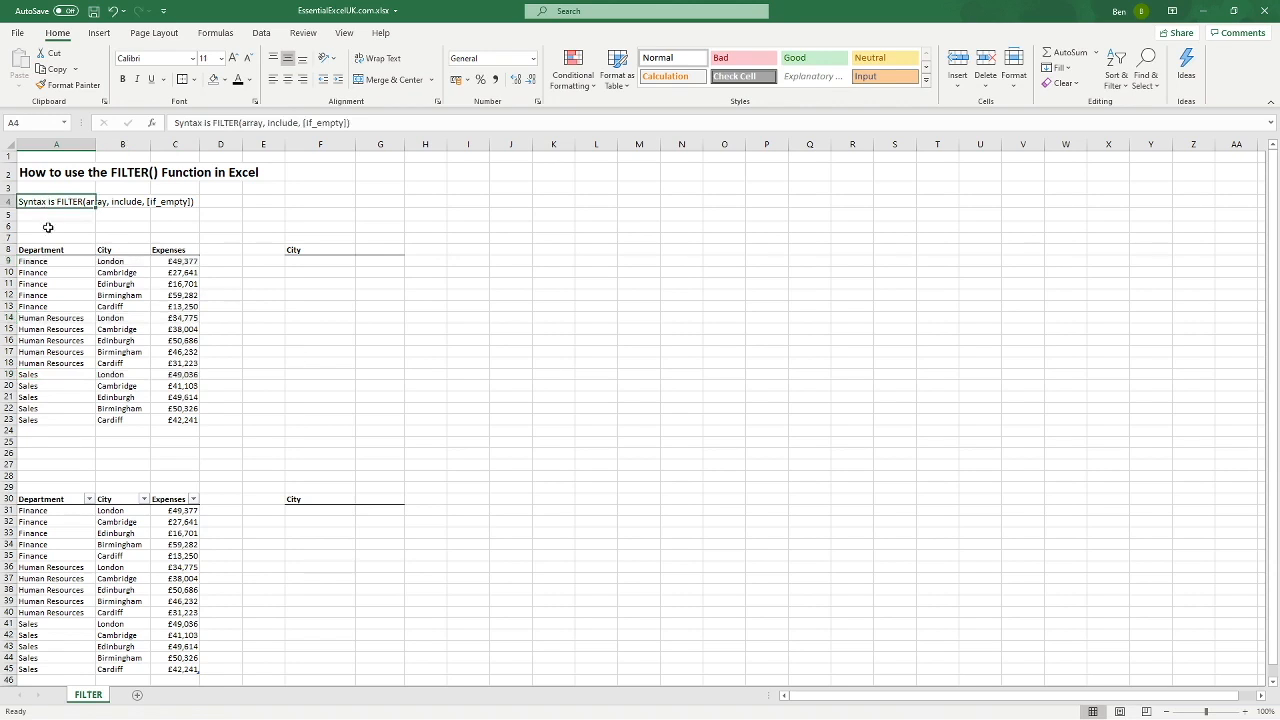
click(48, 226)
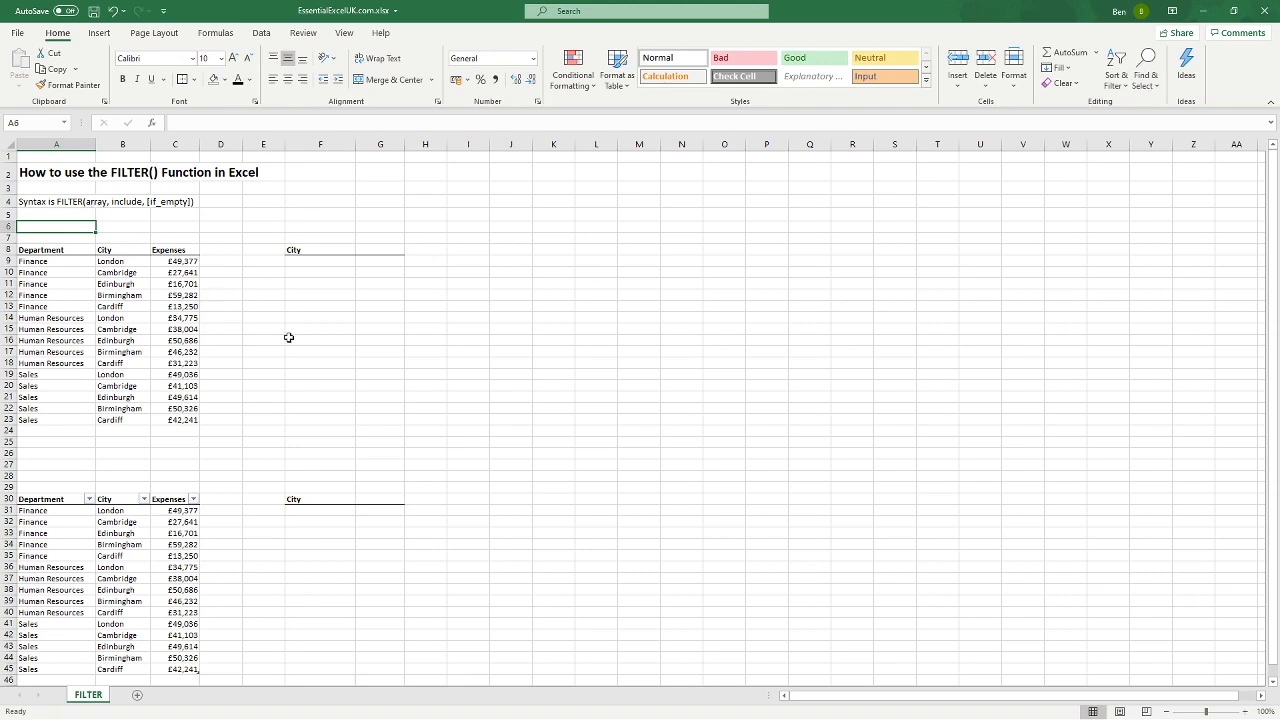
Add list data validation to cell G8 with the city names in B9:B13 as source, and check its dropdown choices
click(371, 250)
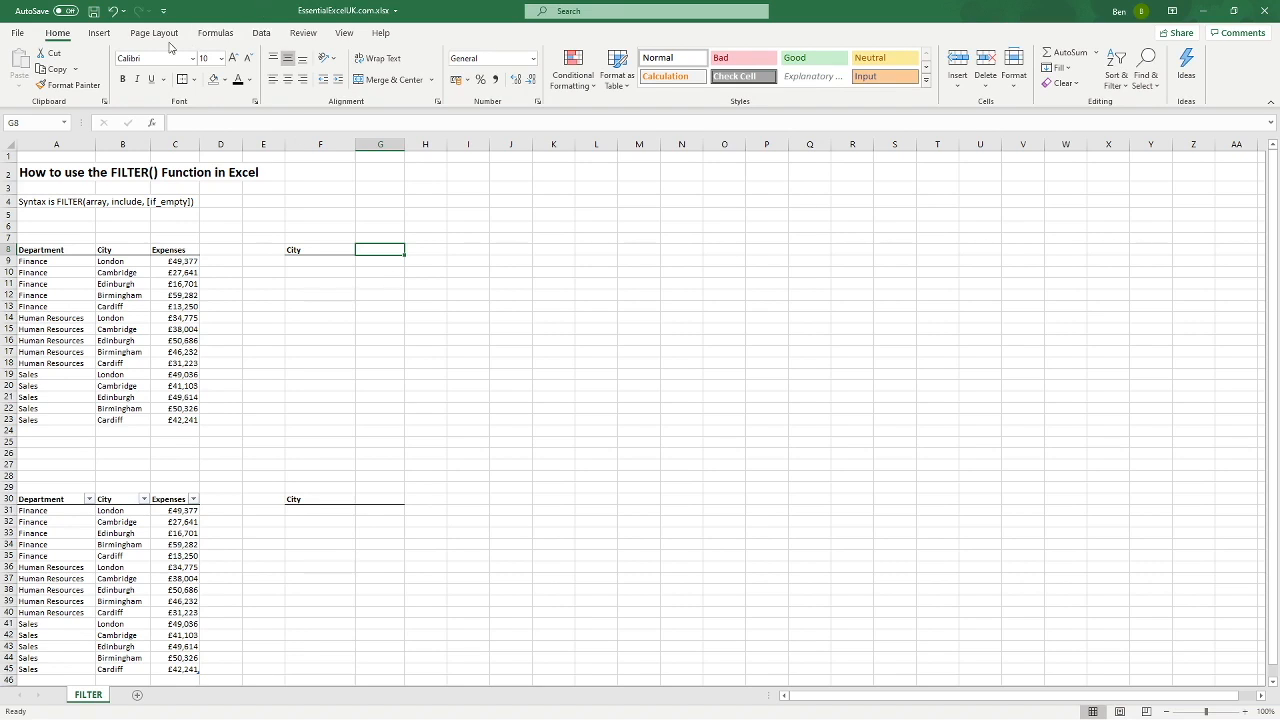
click(259, 34)
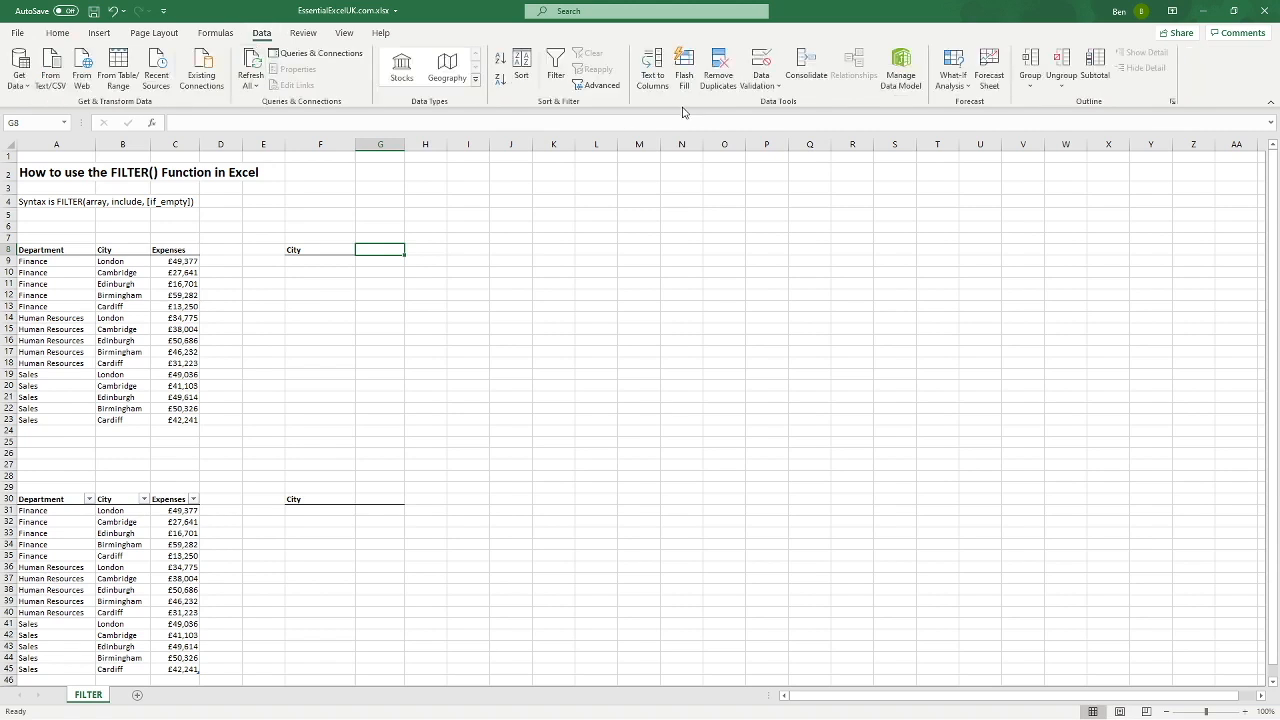
click(752, 88)
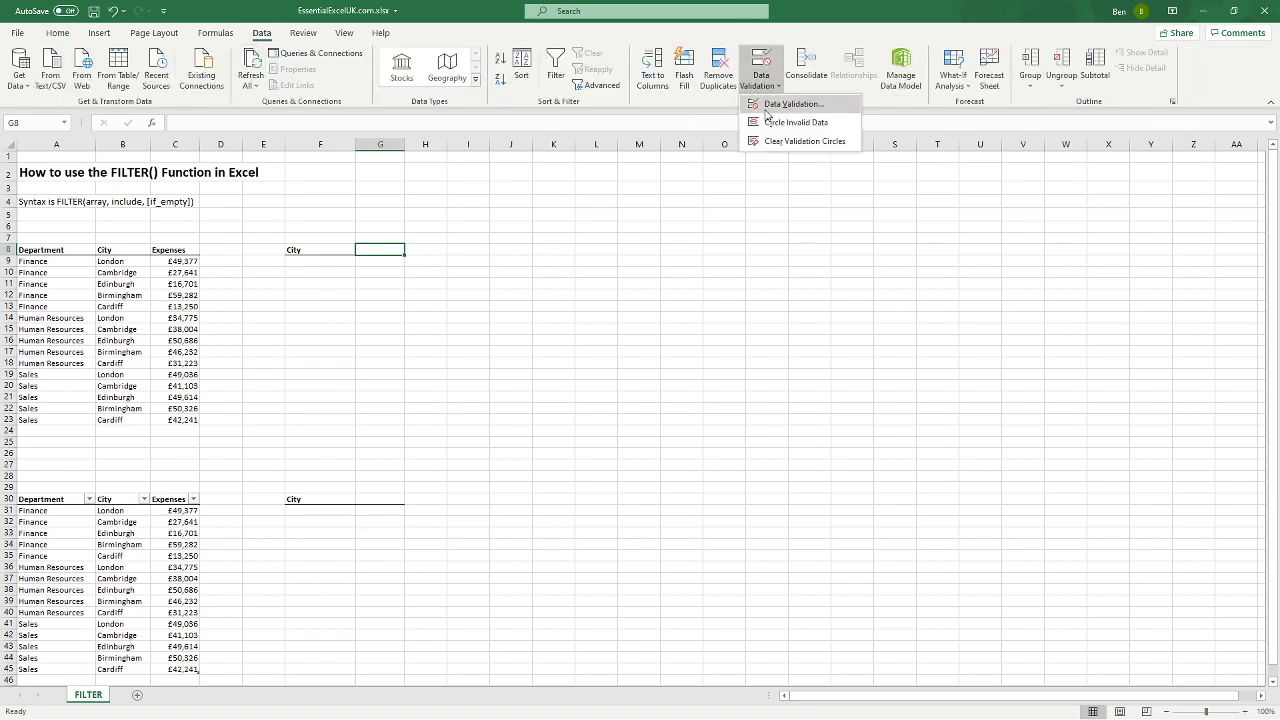
click(770, 112)
click(290, 300)
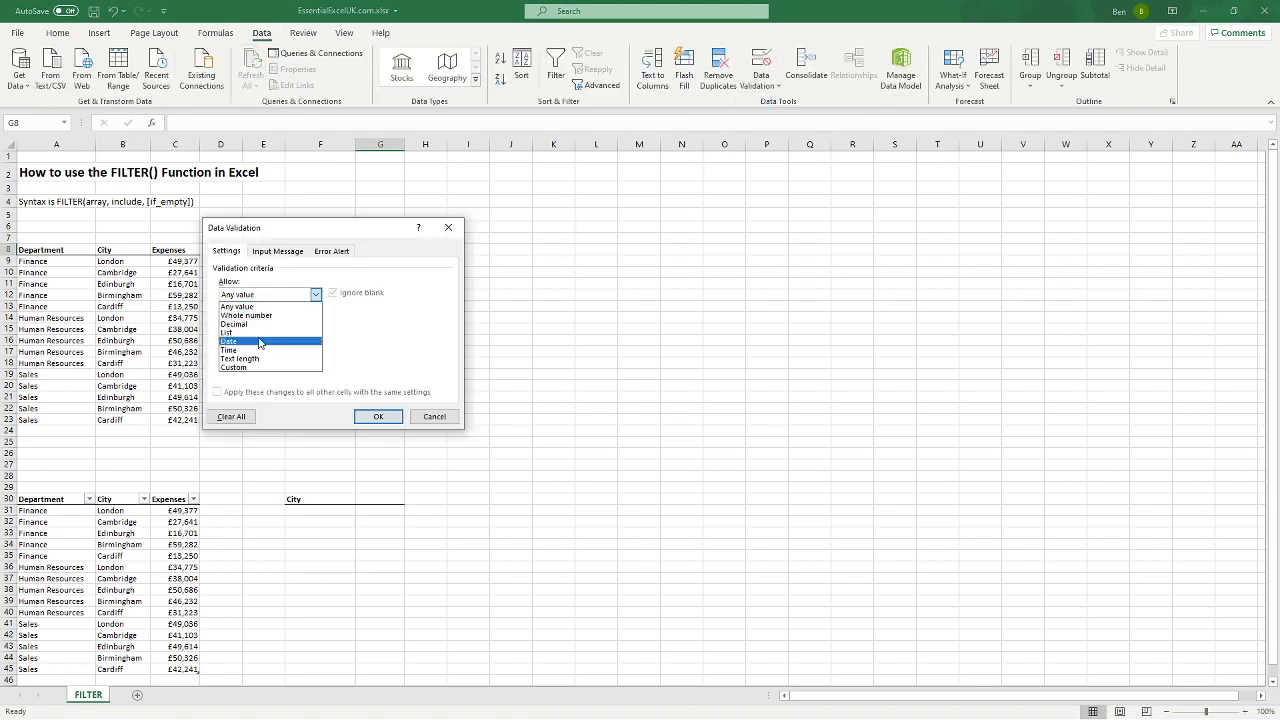
click(266, 337)
click(393, 348)
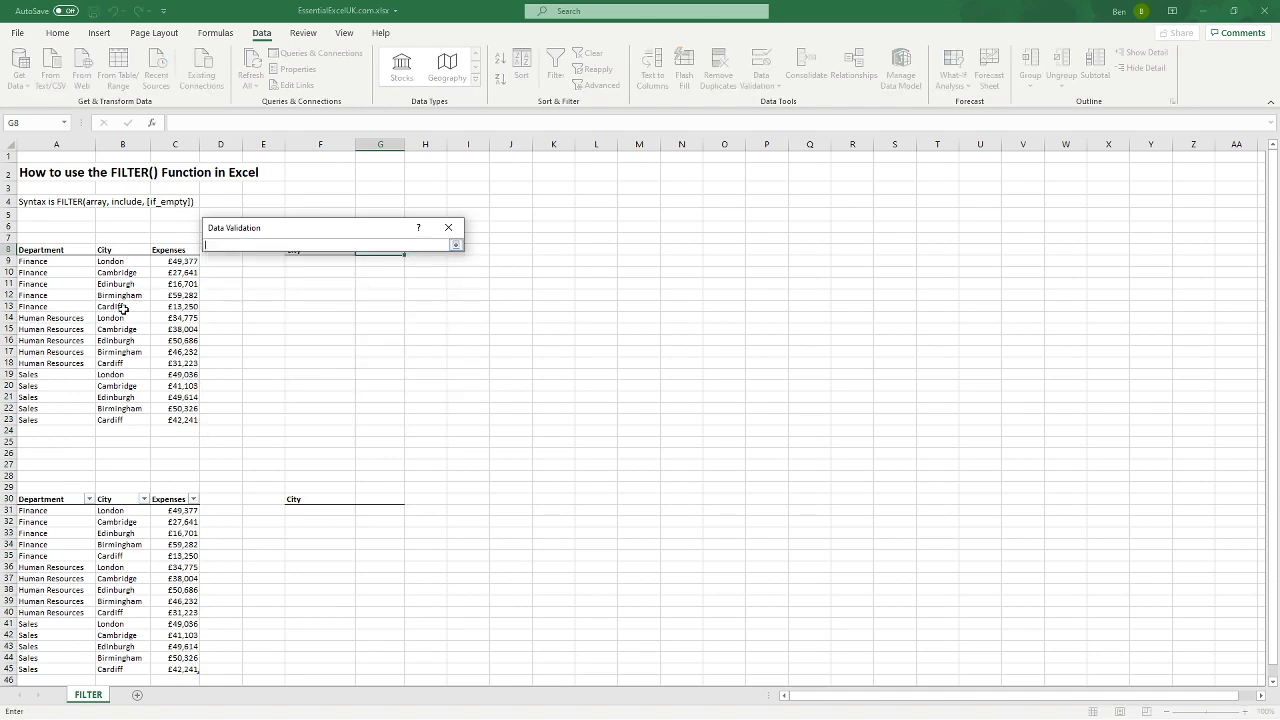
drag(120, 306, 122, 263)
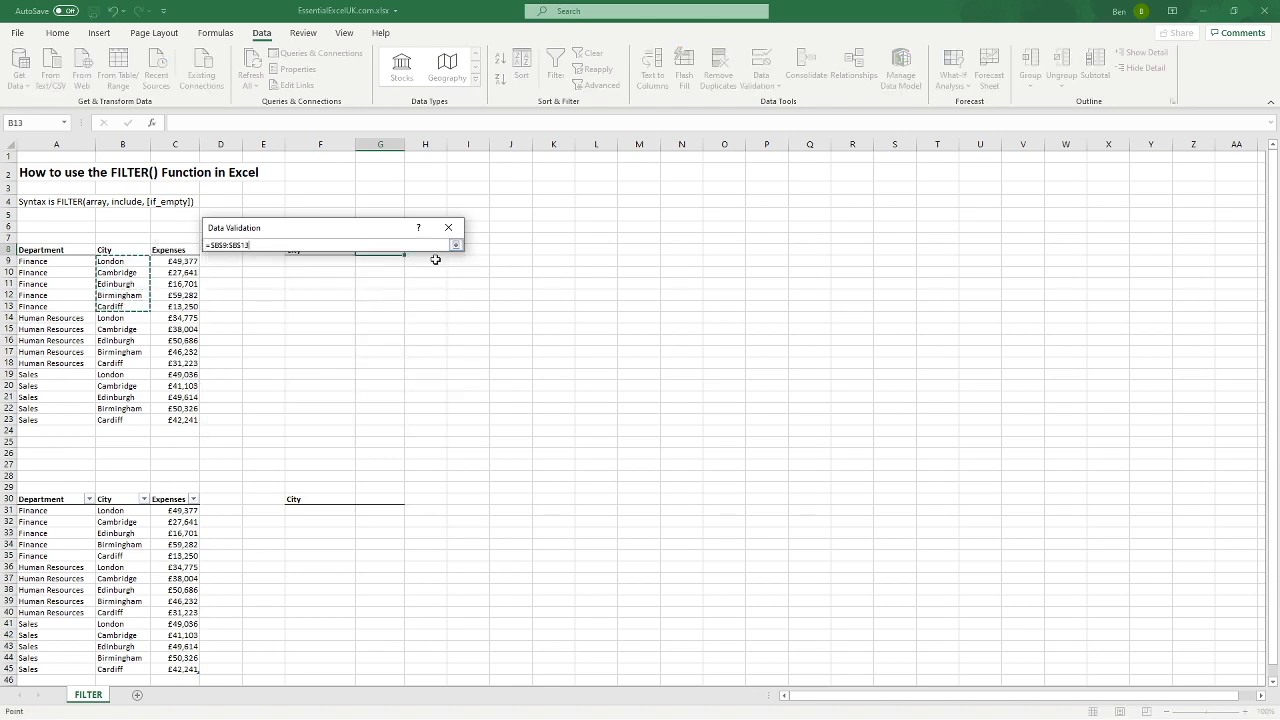
click(456, 246)
click(373, 414)
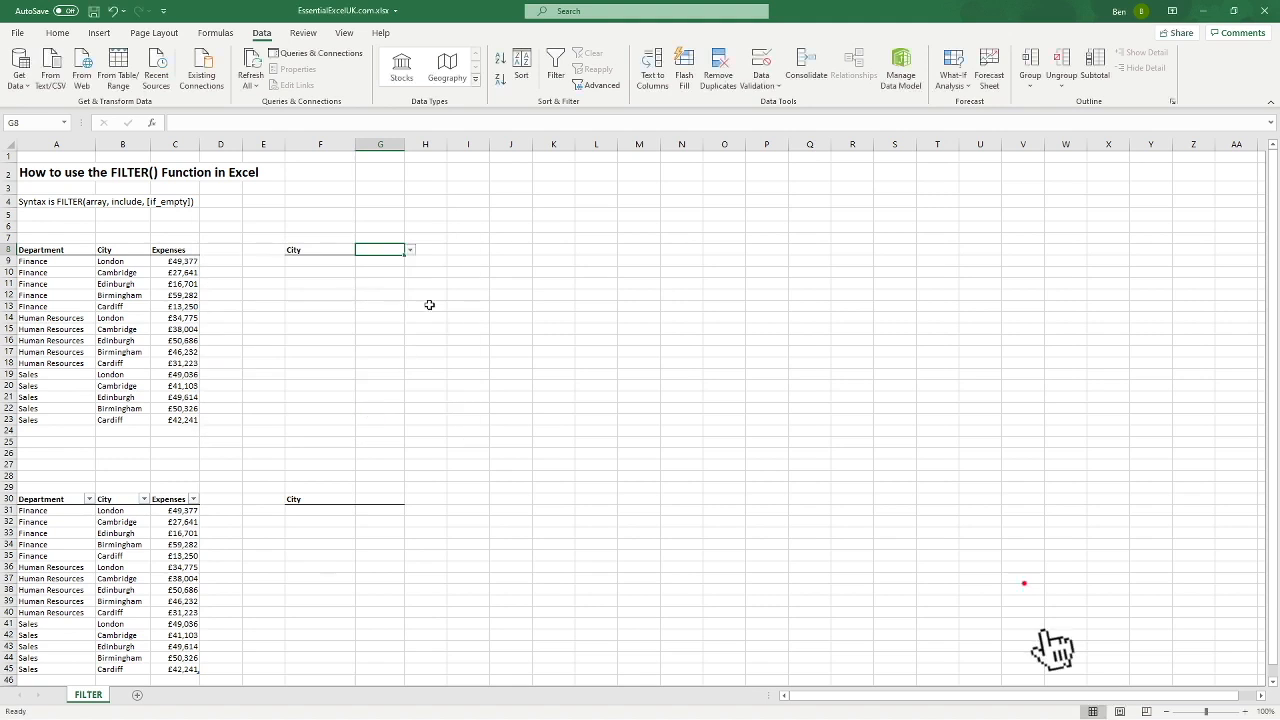
click(410, 250)
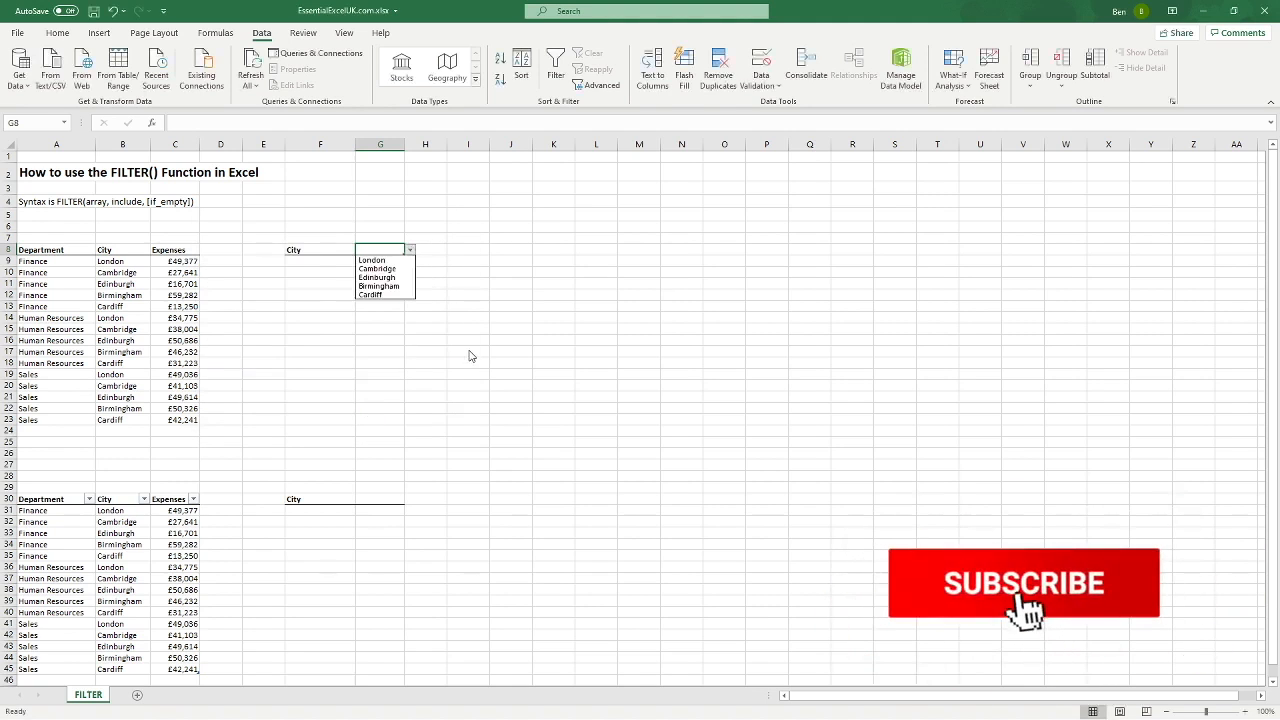
click(470, 353)
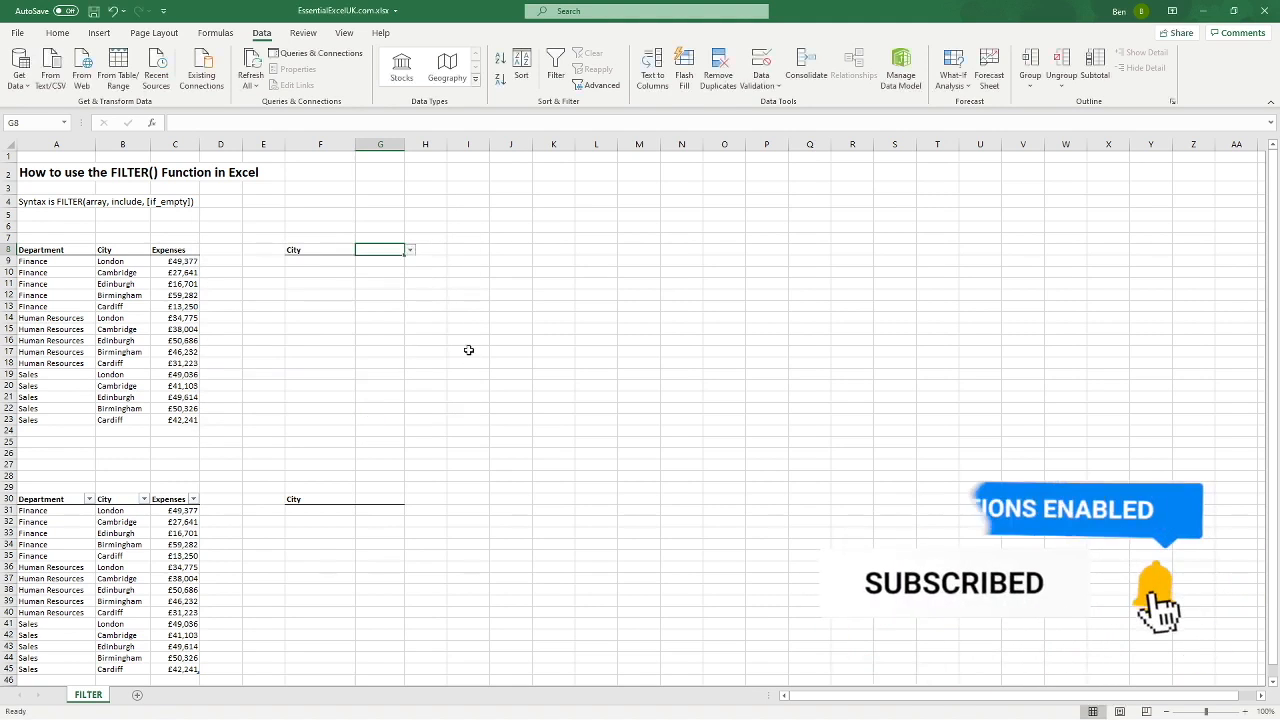
Enter =FILTER(A9:C23,B9:B23=G8) in cell F10 to return the table rows matching the city in G8
click(313, 272)
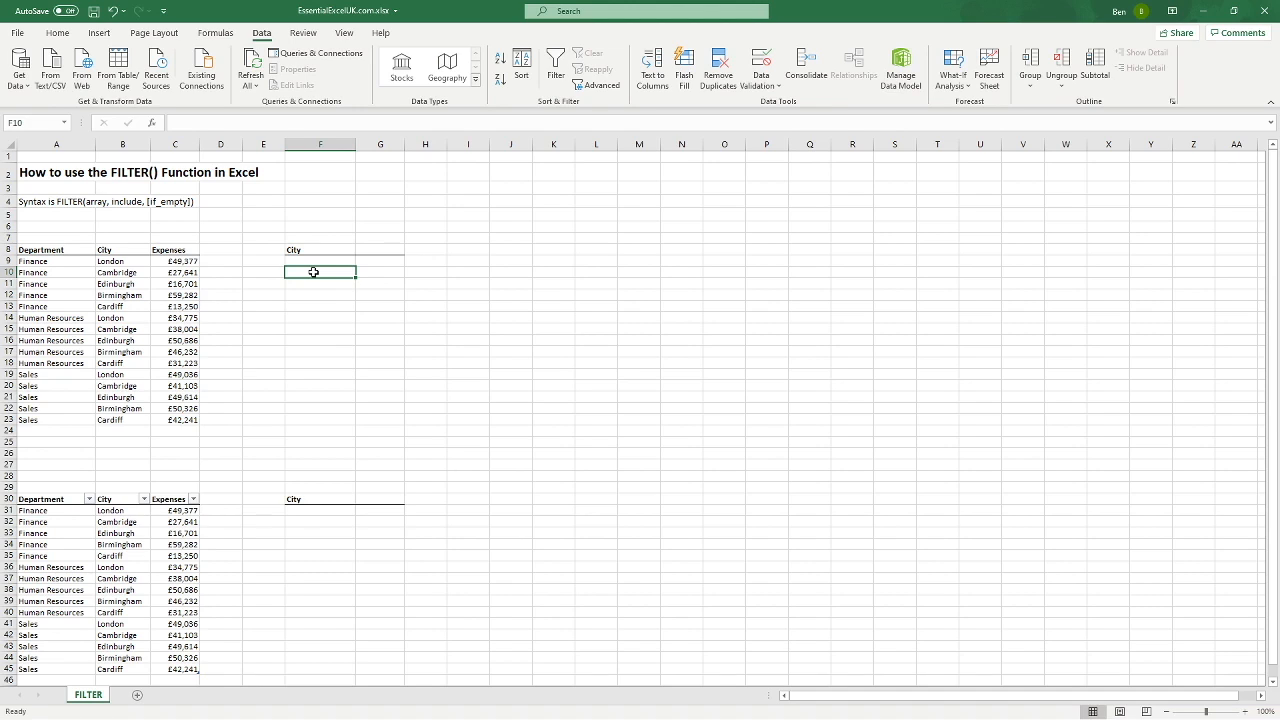
text(=filt)
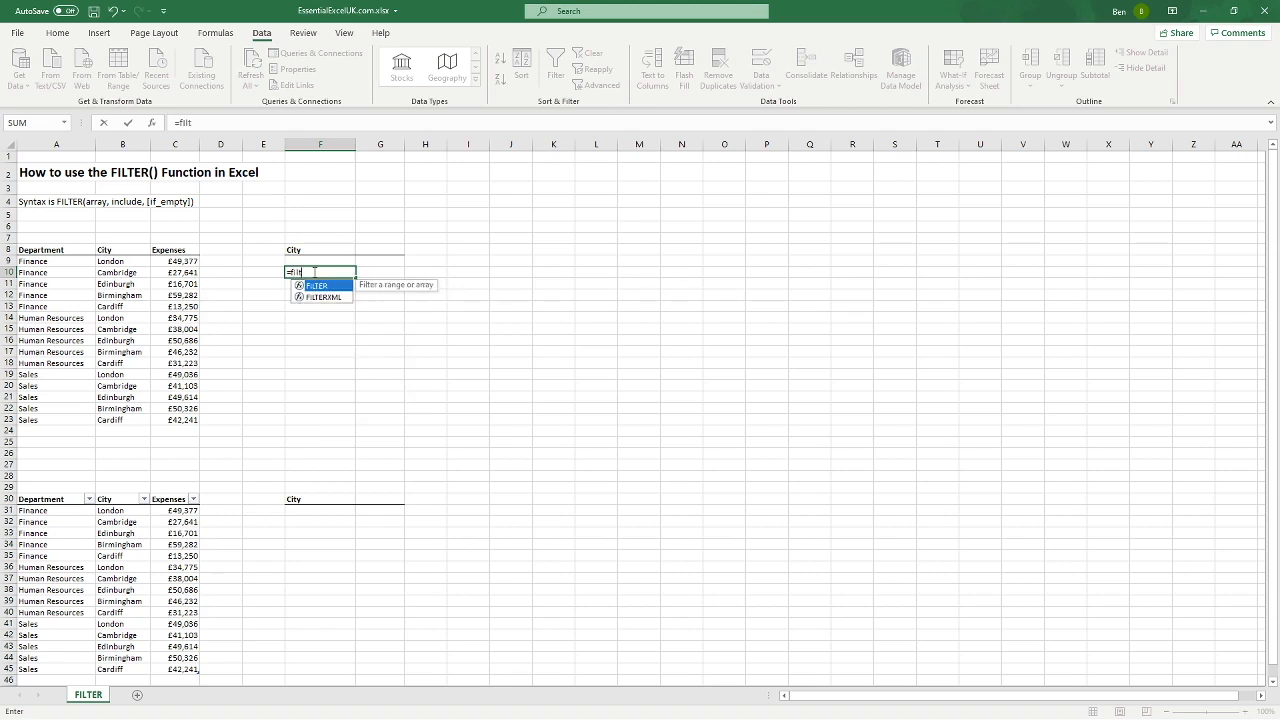
text(er()
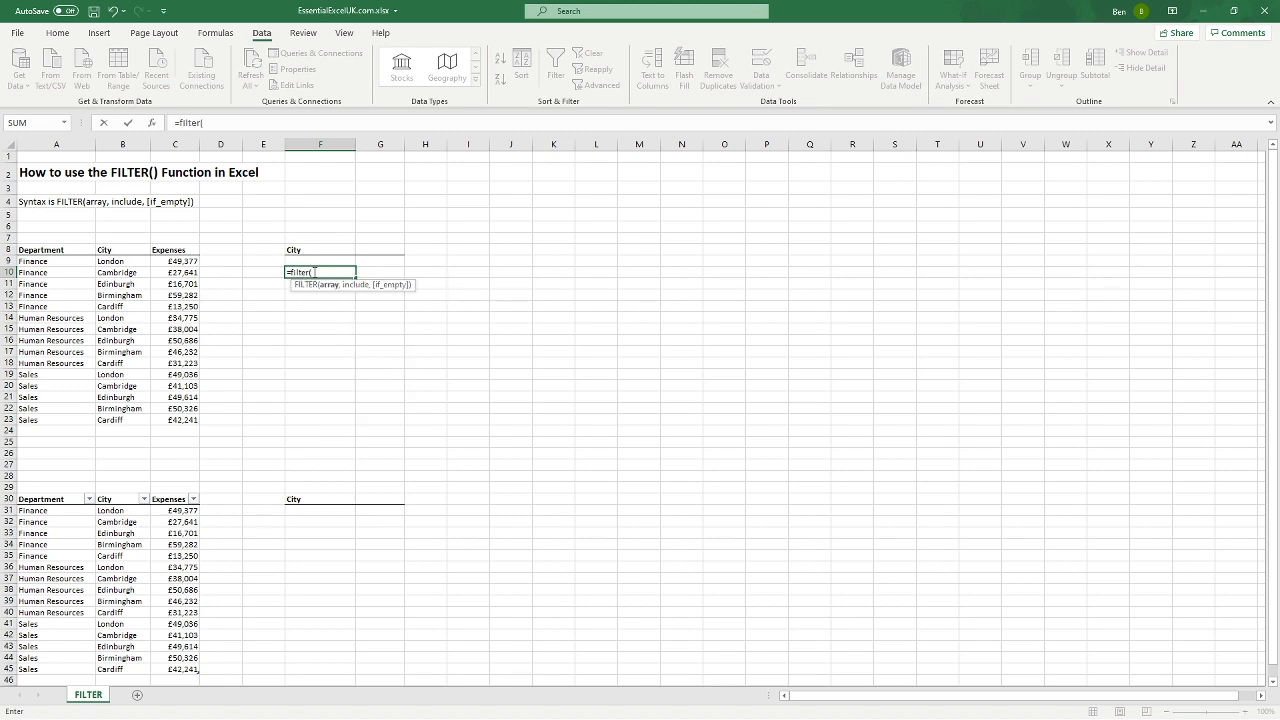
click(41, 261)
drag(41, 261, 172, 420)
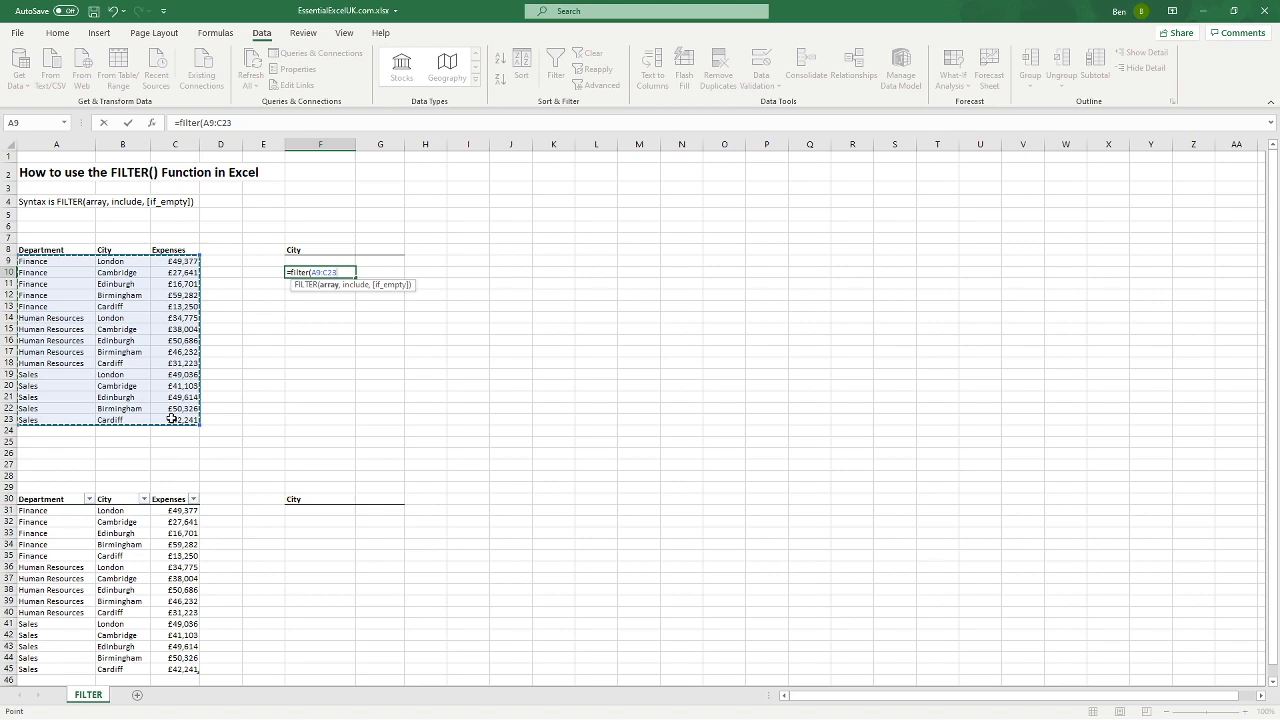
text(,)
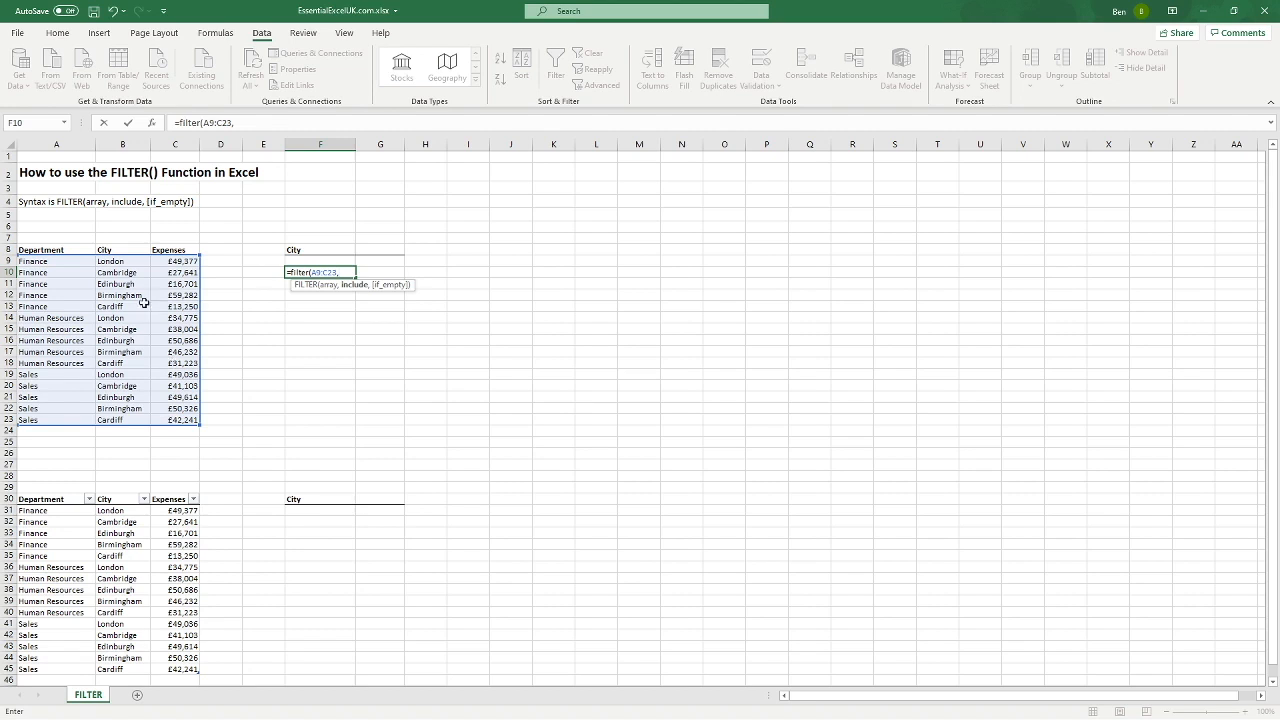
drag(123, 261, 118, 422)
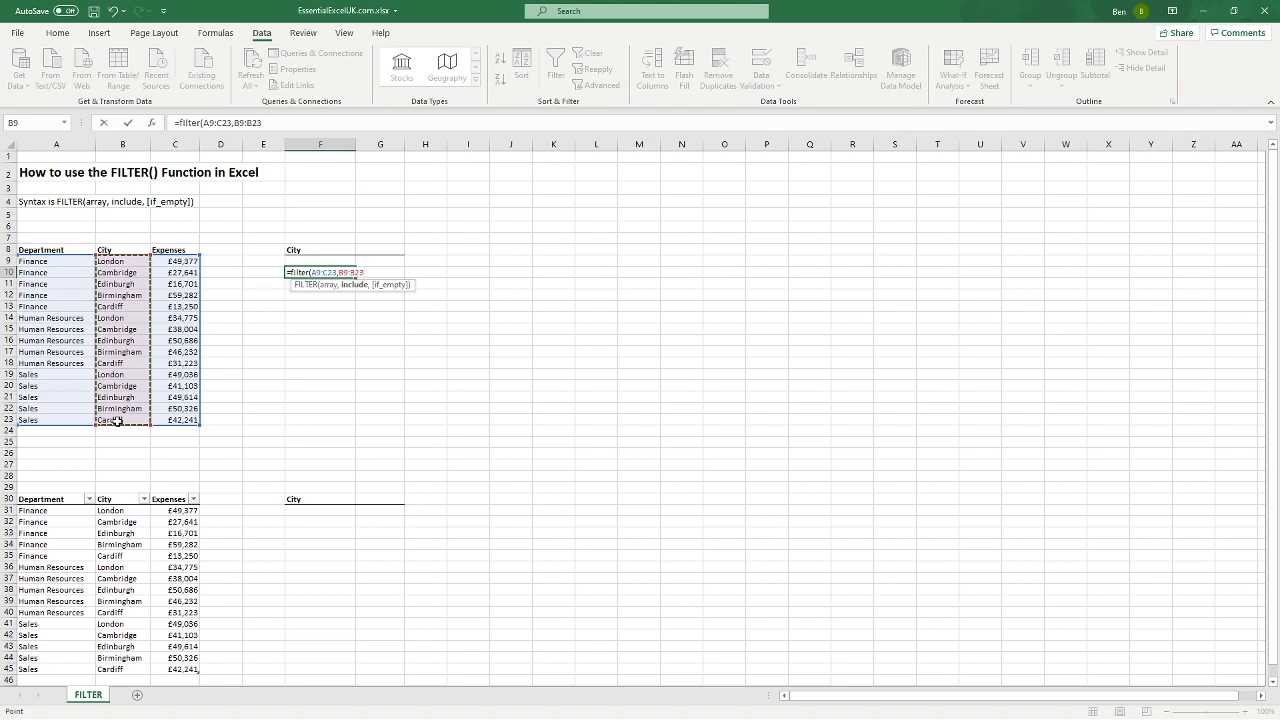
text(=)
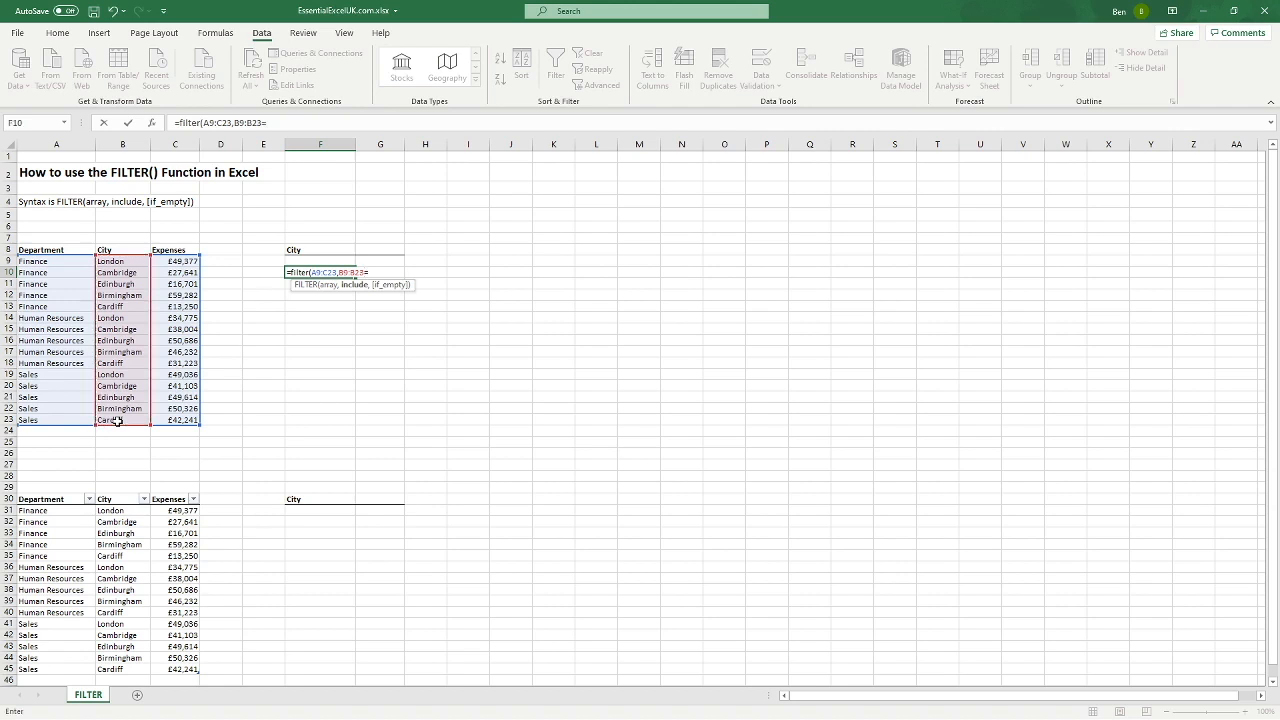
click(384, 248)
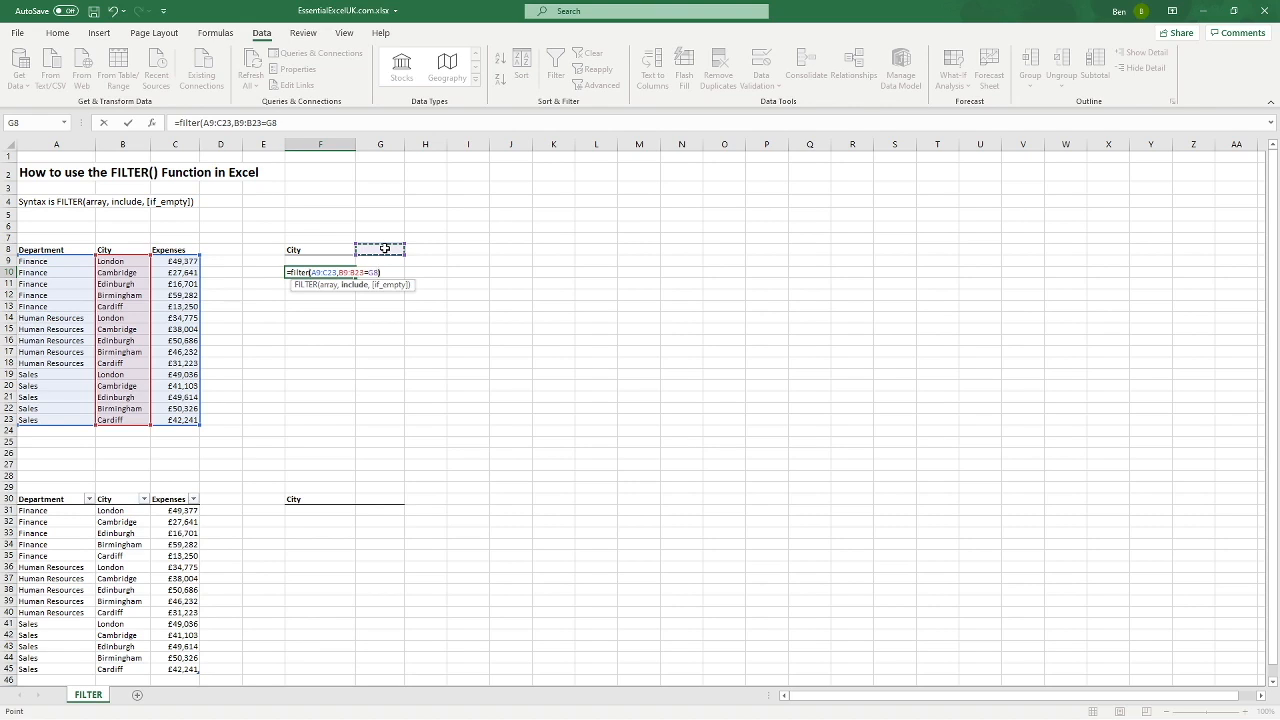
key(Return)
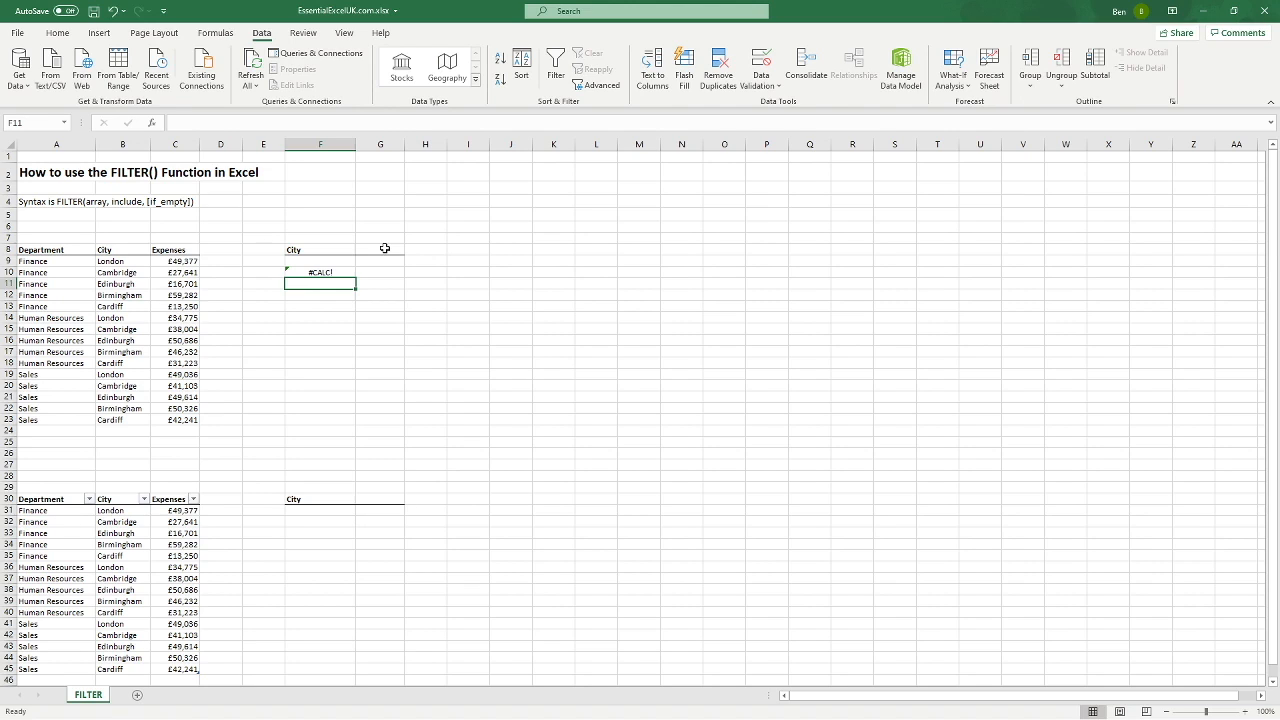
Choose London as the city in G8 and inspect the formula behind the filtered results
click(384, 248)
click(410, 249)
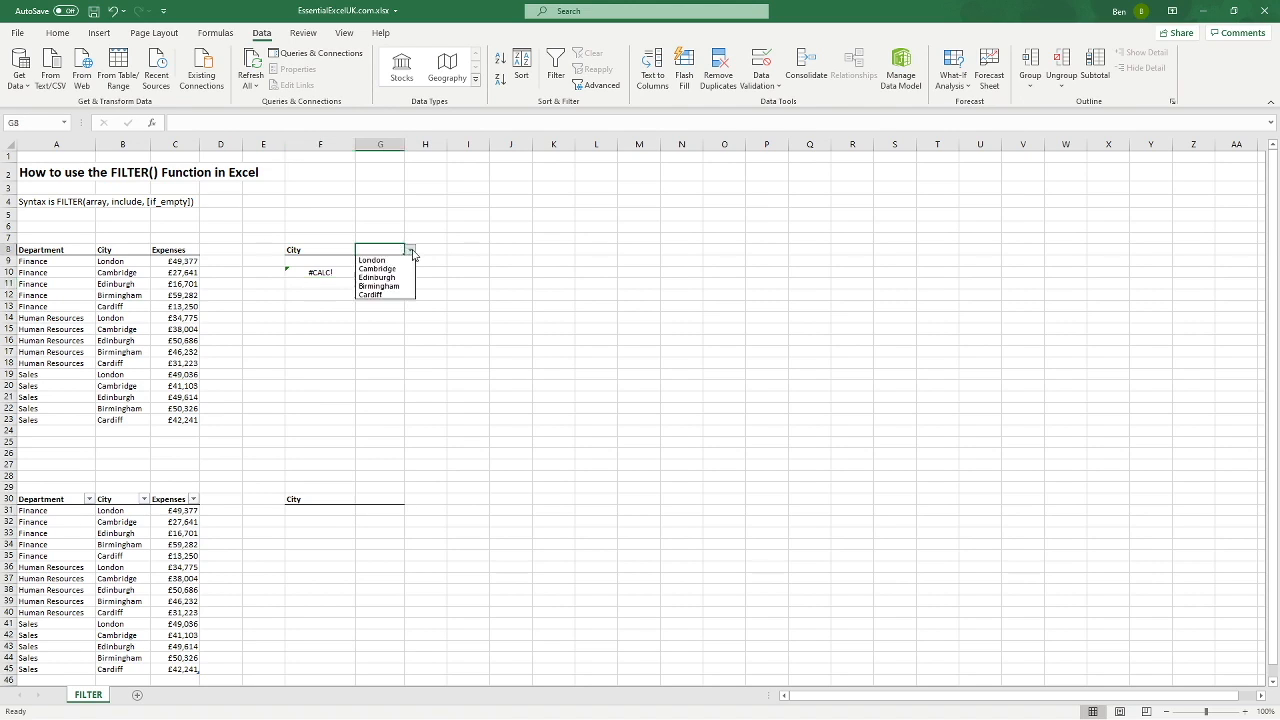
click(395, 261)
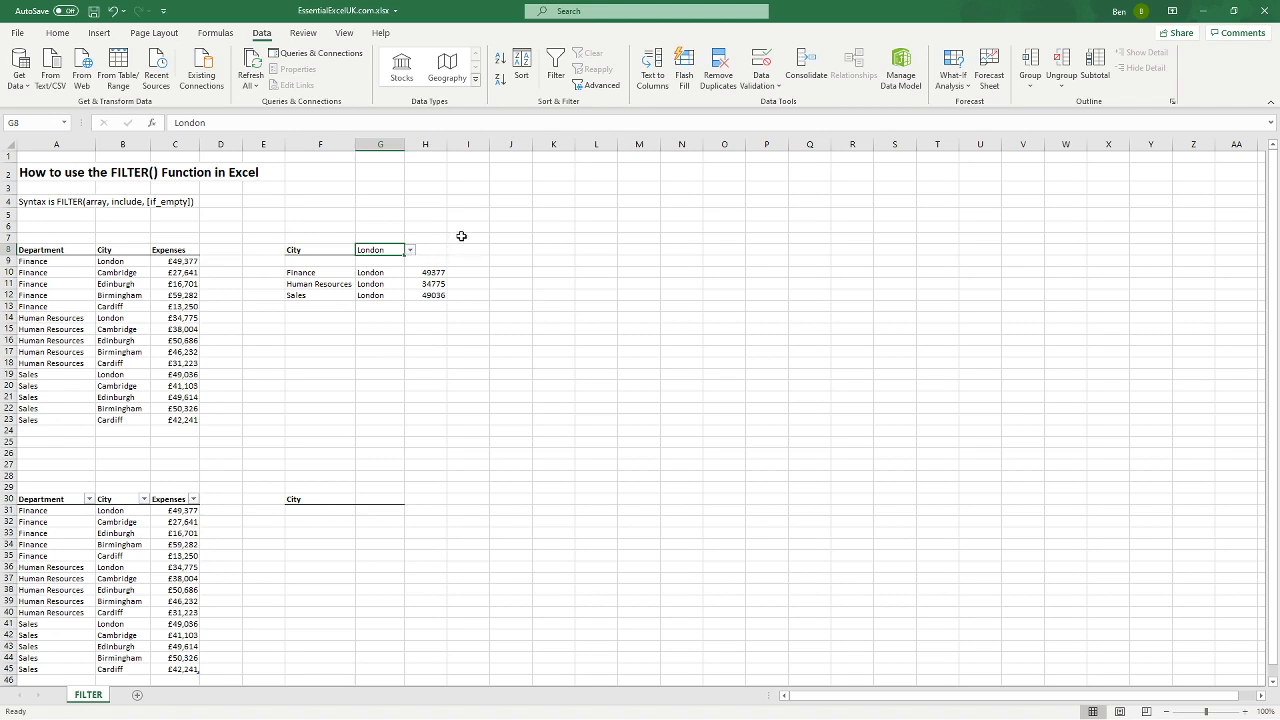
click(323, 272)
click(323, 284)
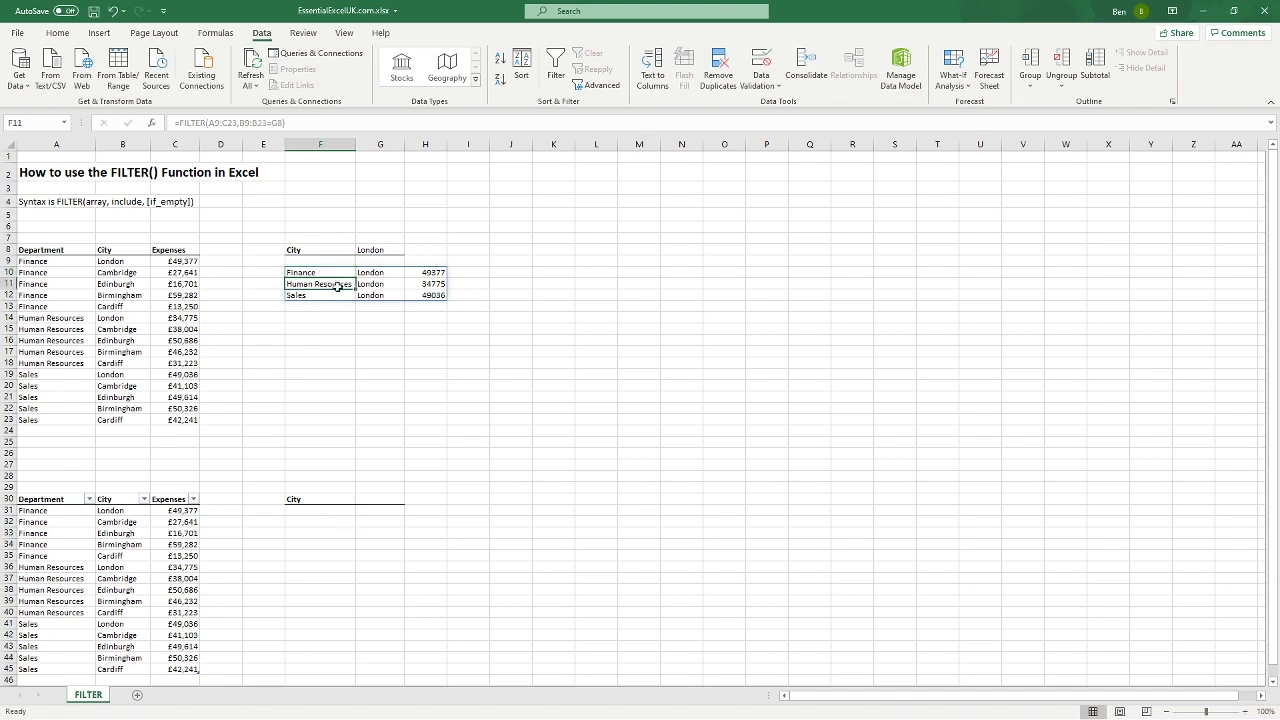
click(362, 284)
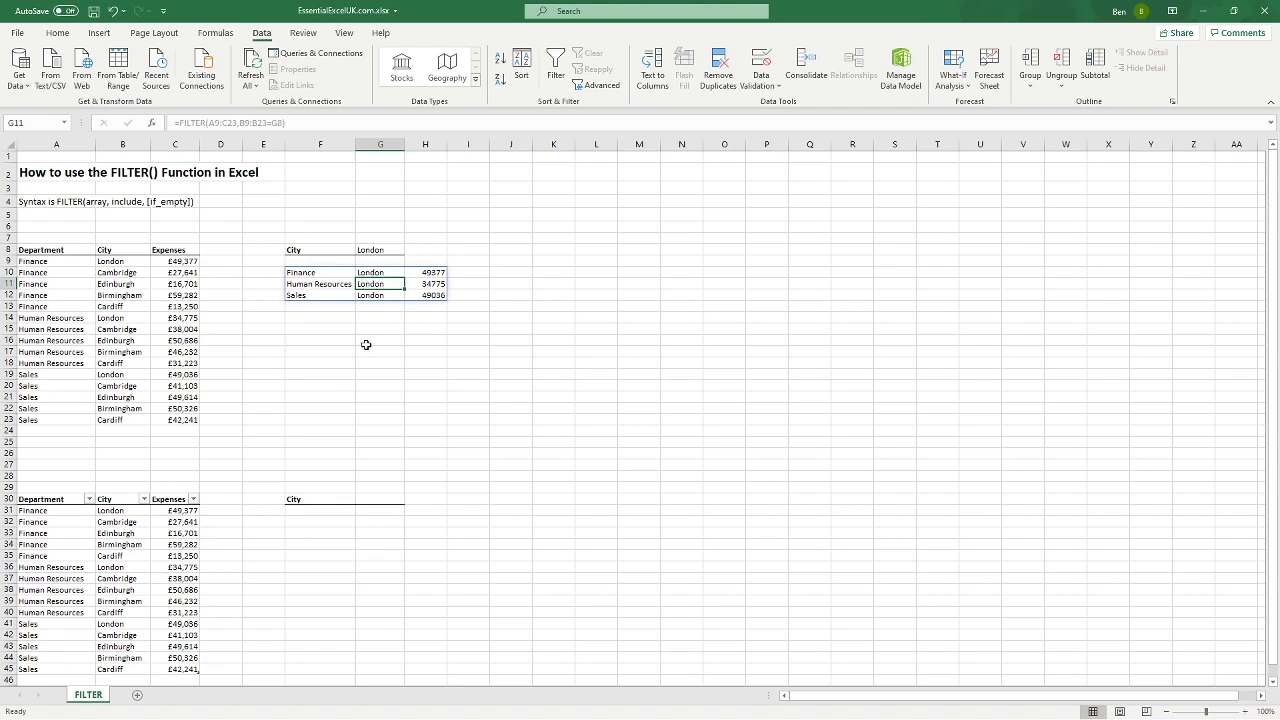
Change the city of the Human Resources row in B15 to London to test the filtered results
click(118, 330)
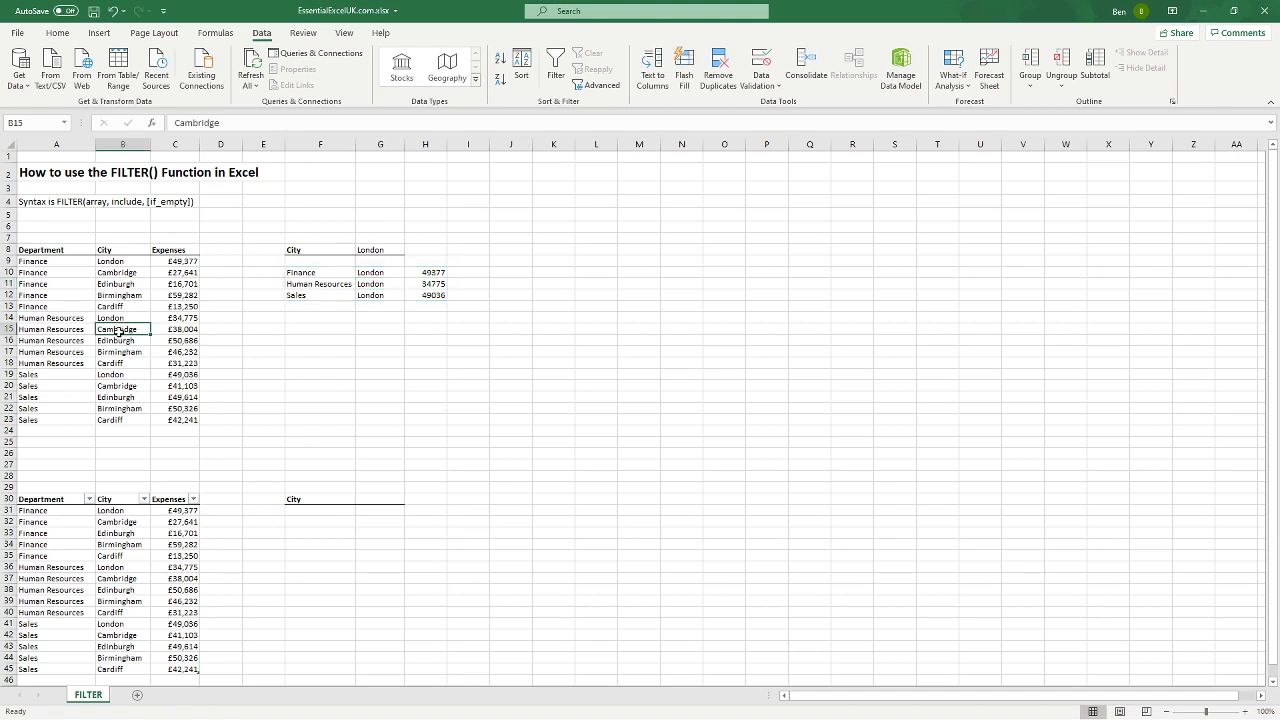
text(London)
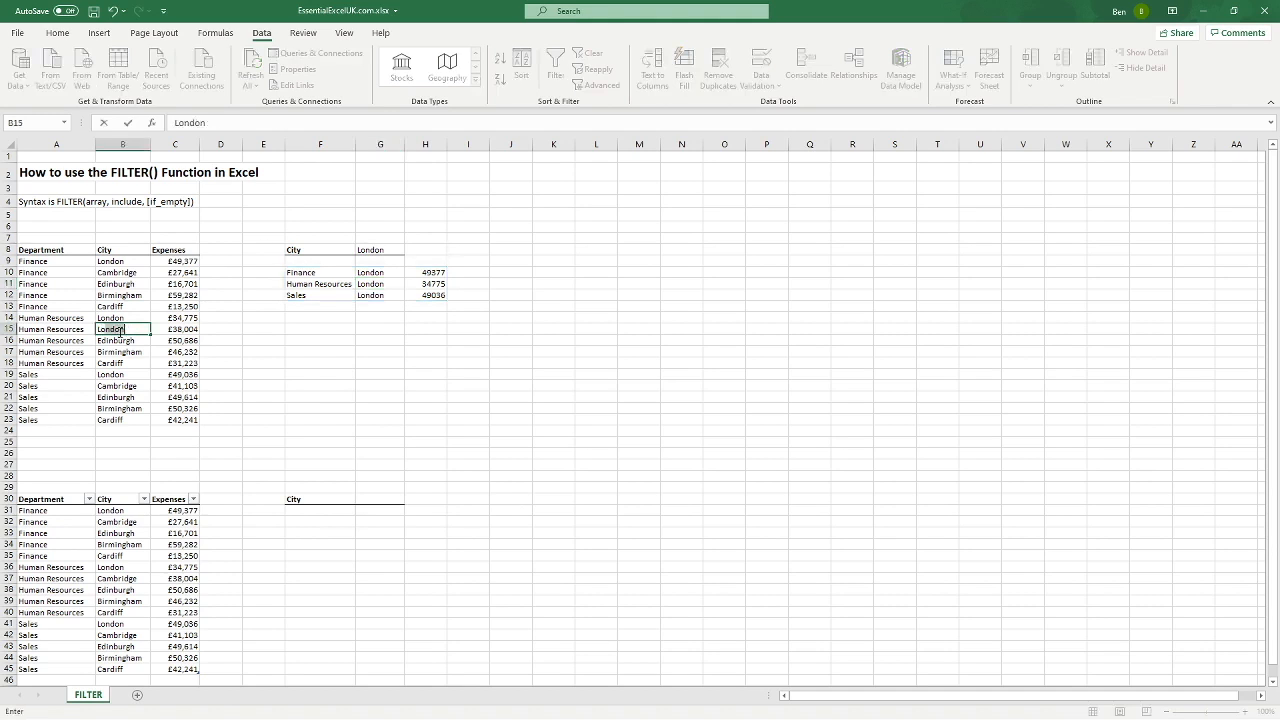
key(Return)
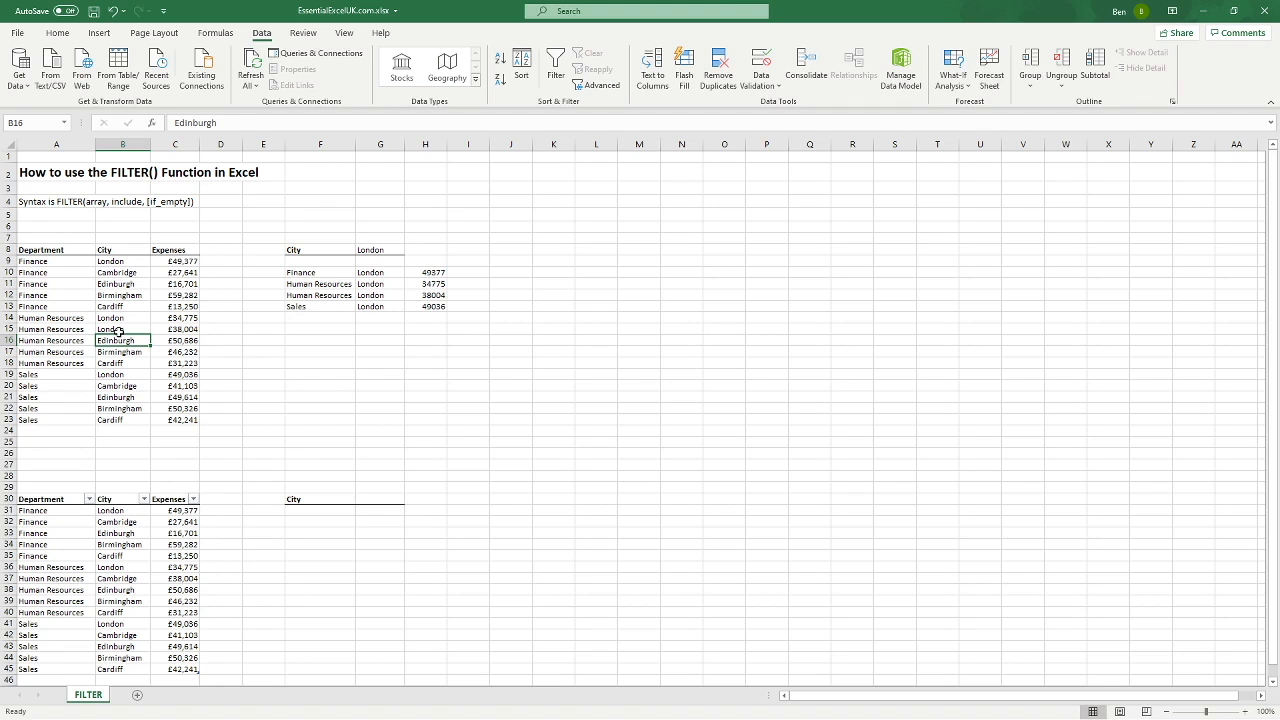
click(118, 331)
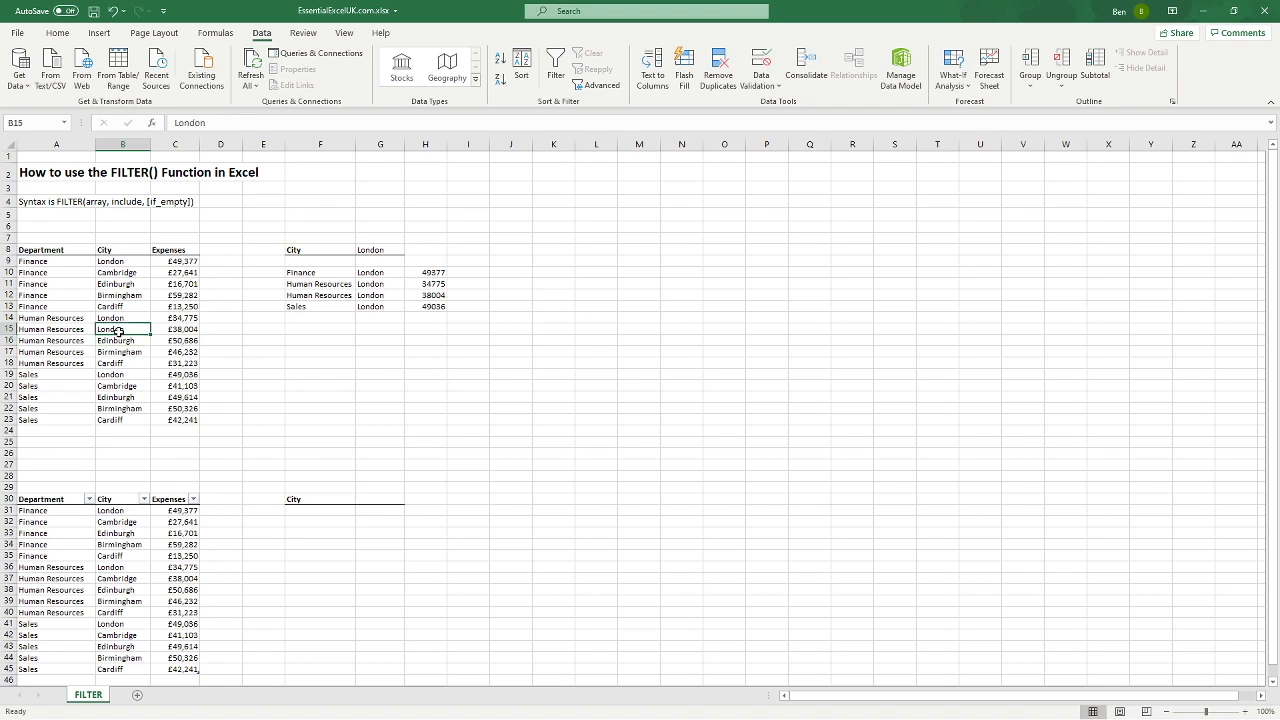
Change the city of the Human Resources row in B15 back to Cambridge
text(Cambridge)
key(Return)
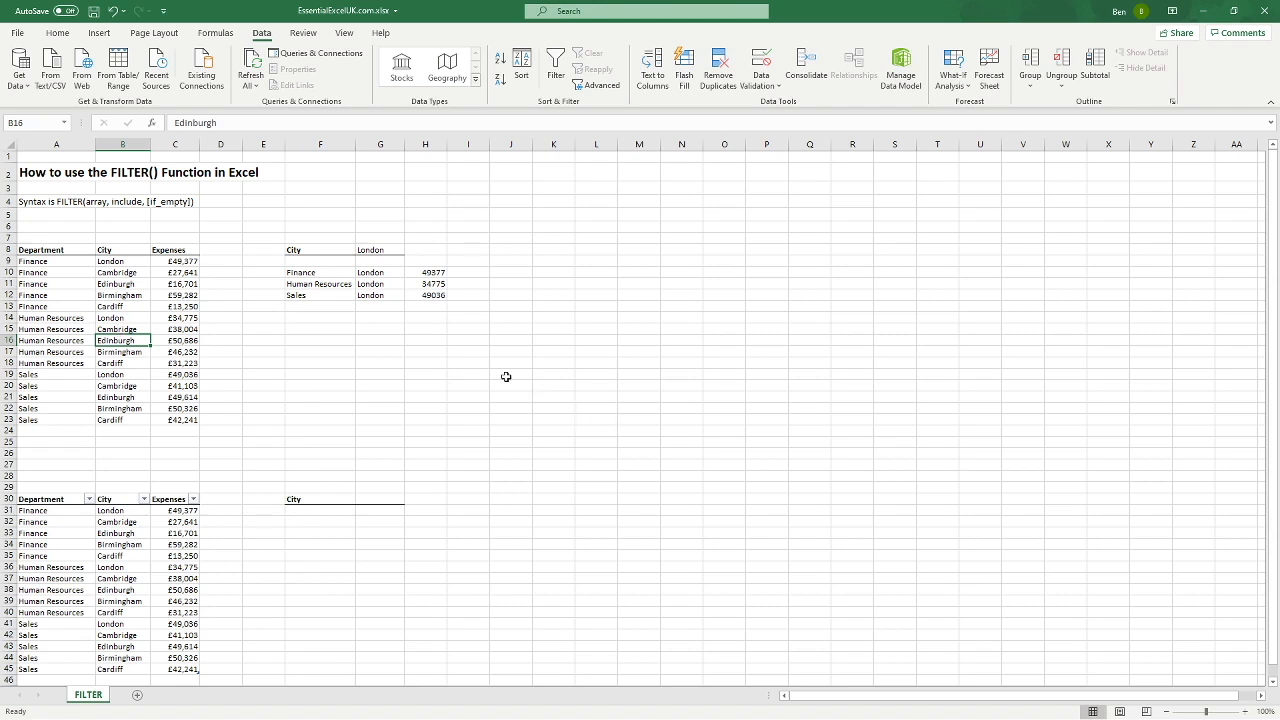
Copy the currency format from expenses cell C12 to the filtered expense results in H10:H23
click(186, 296)
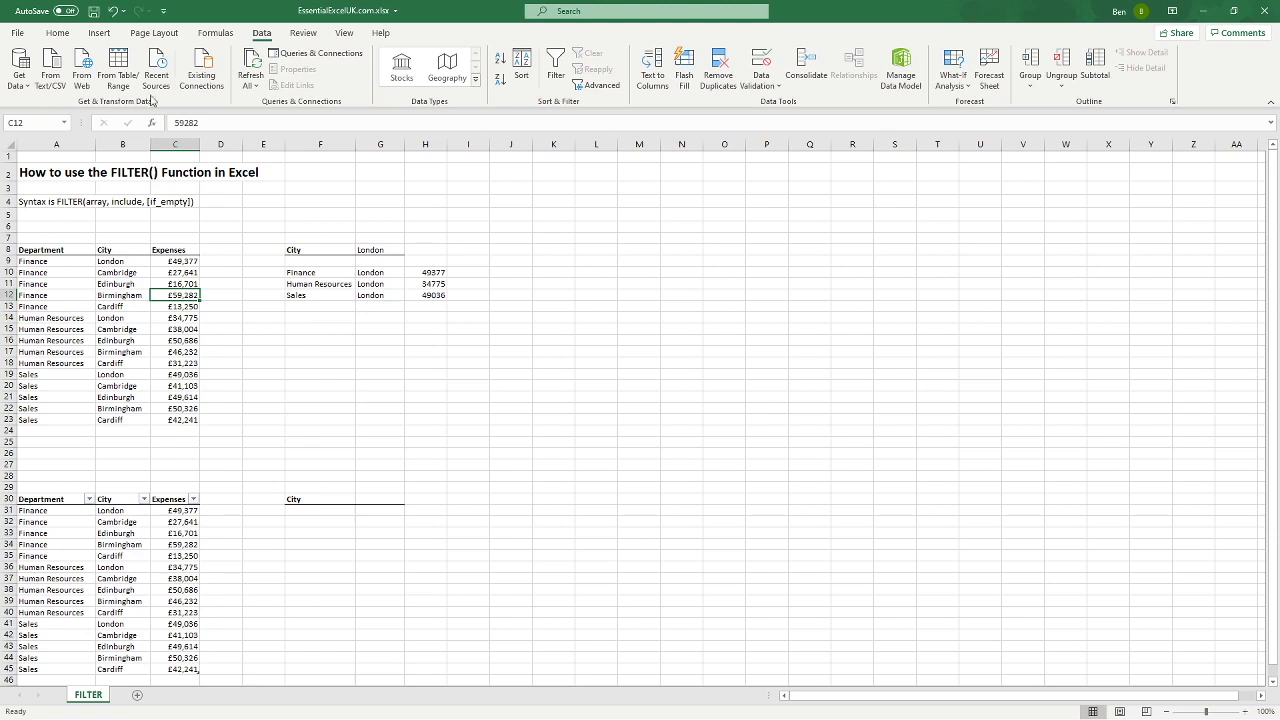
click(57, 33)
click(72, 85)
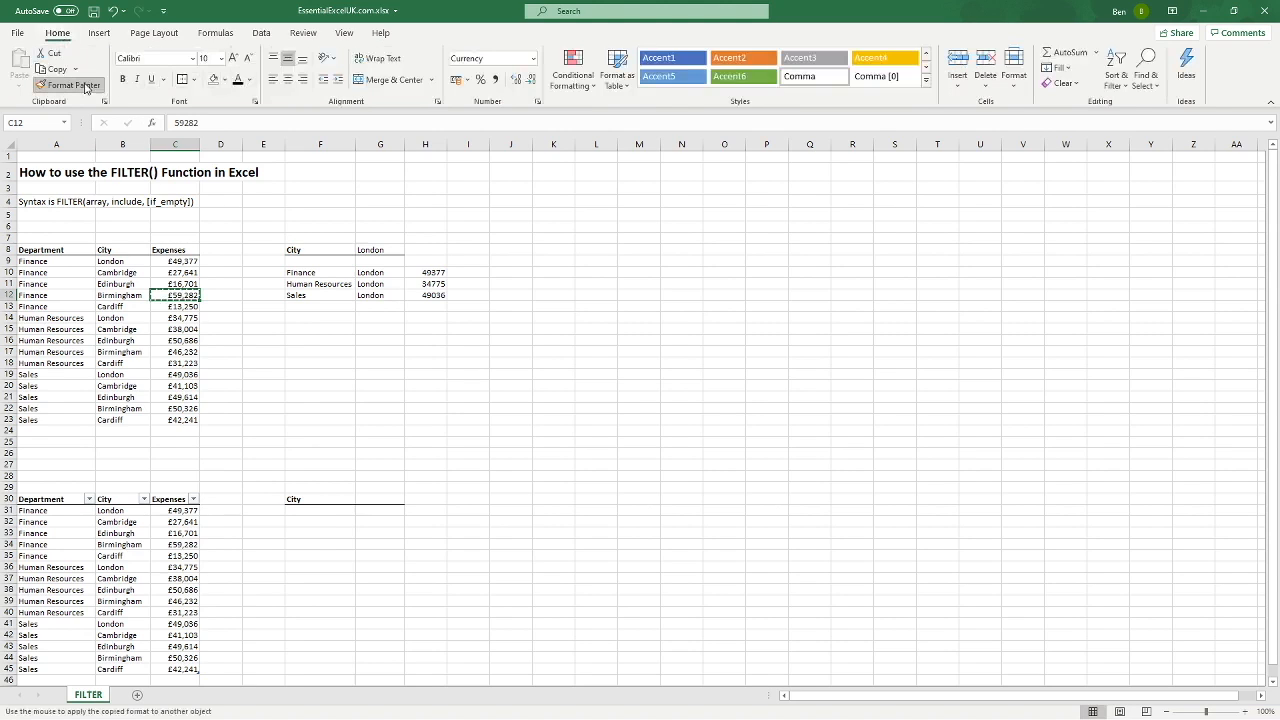
click(437, 273)
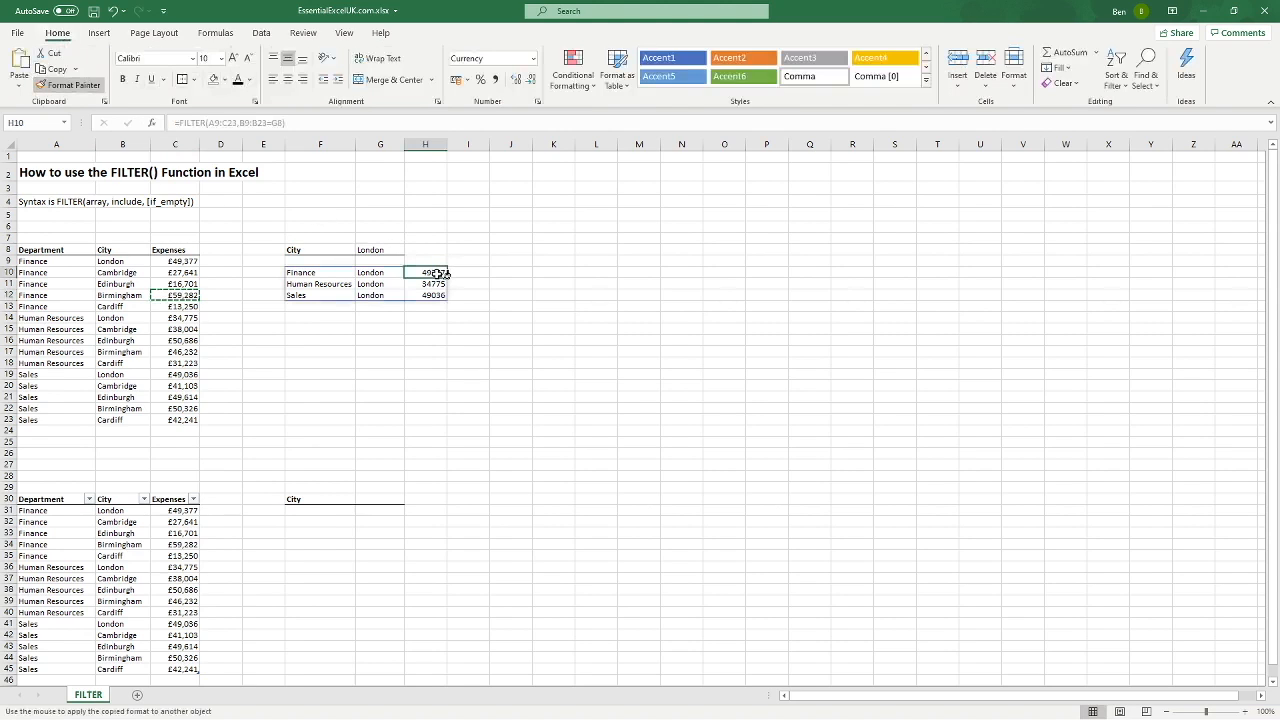
drag(437, 273, 428, 421)
click(497, 366)
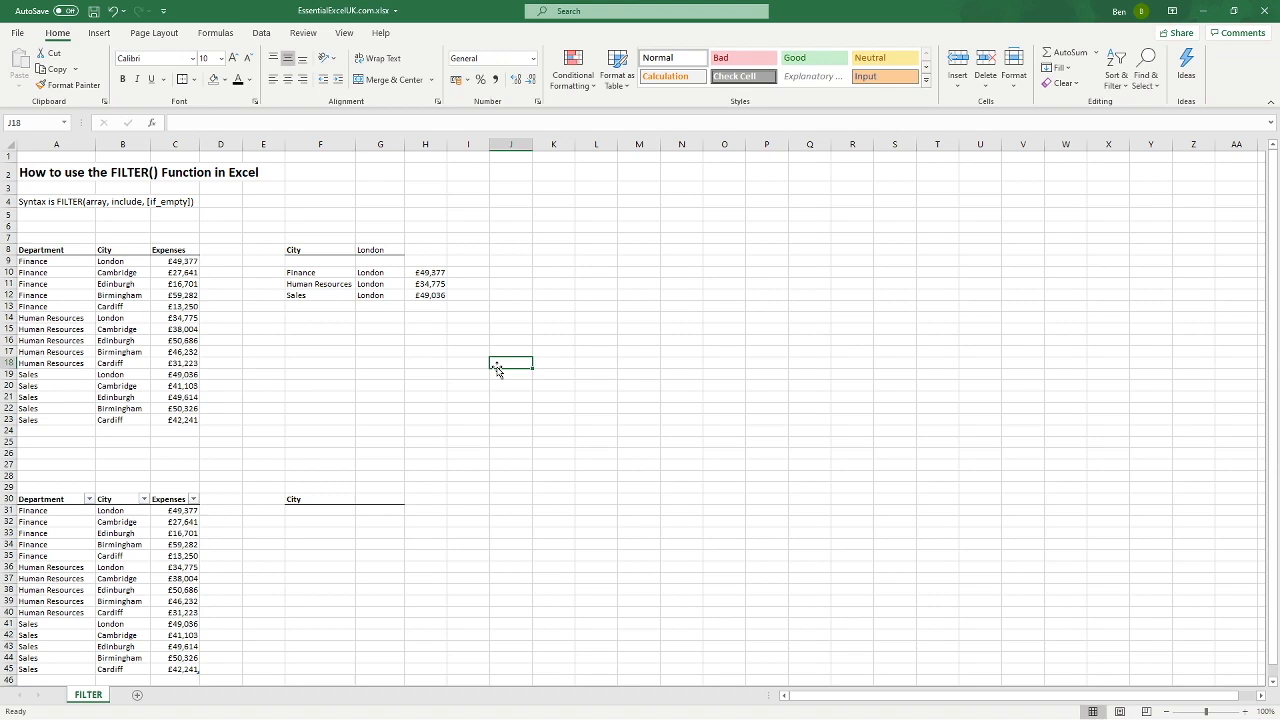
Clear all data validation from the city cell G8
click(391, 249)
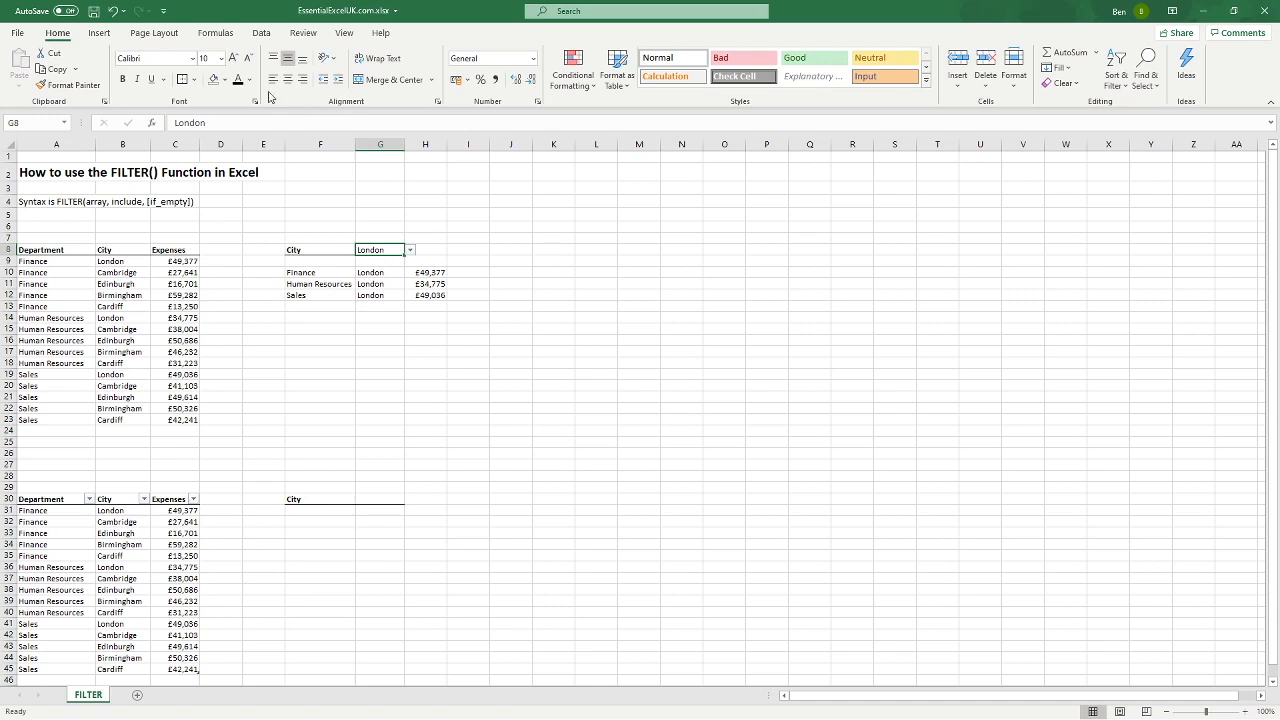
click(260, 34)
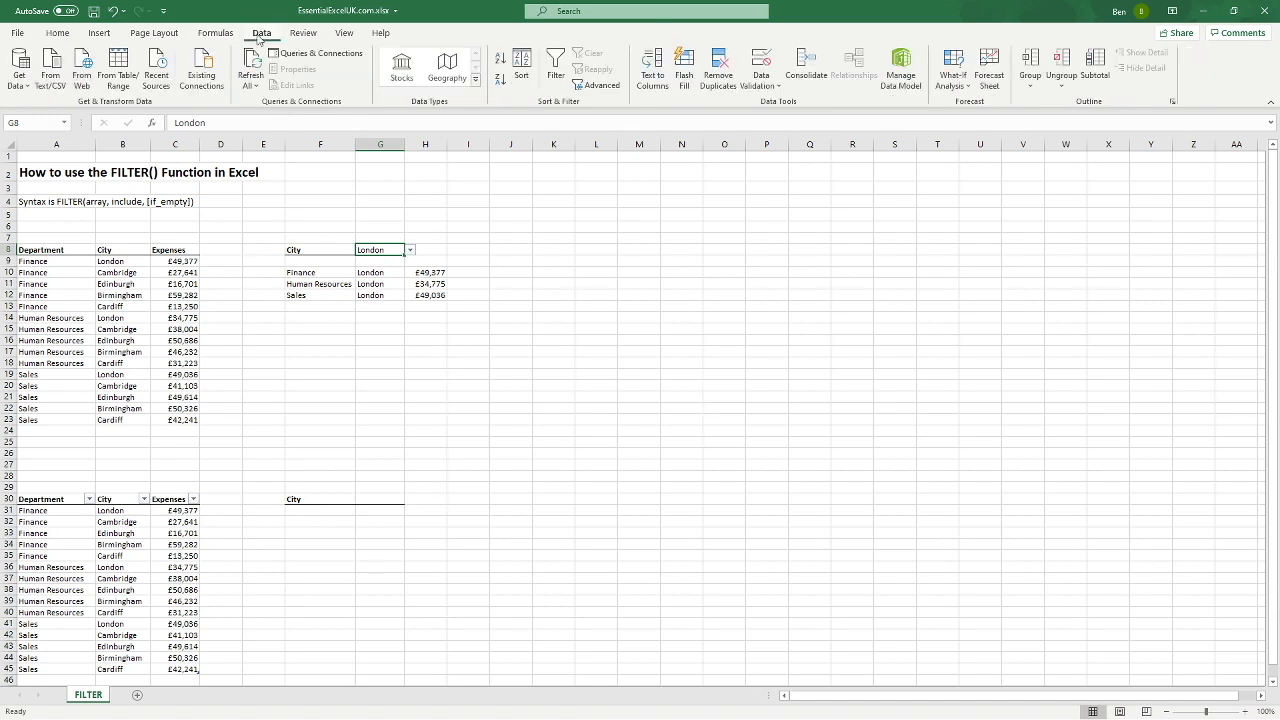
click(760, 84)
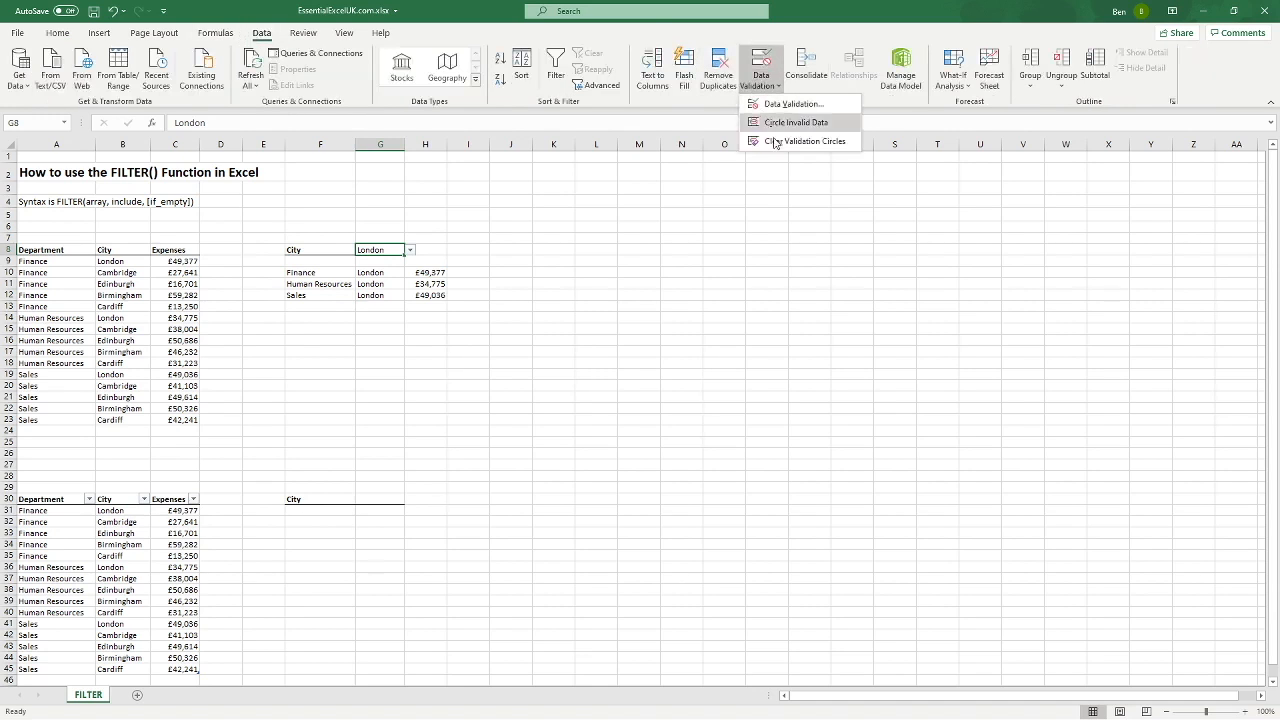
click(785, 104)
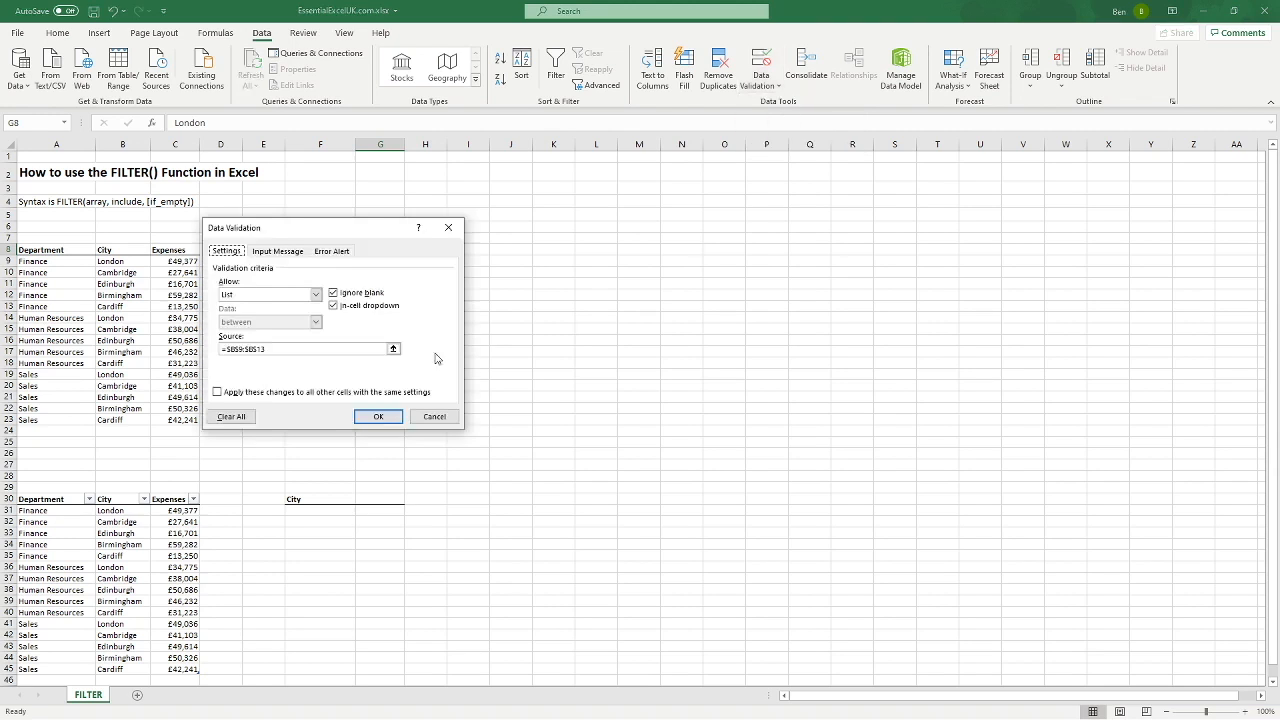
click(240, 416)
click(378, 416)
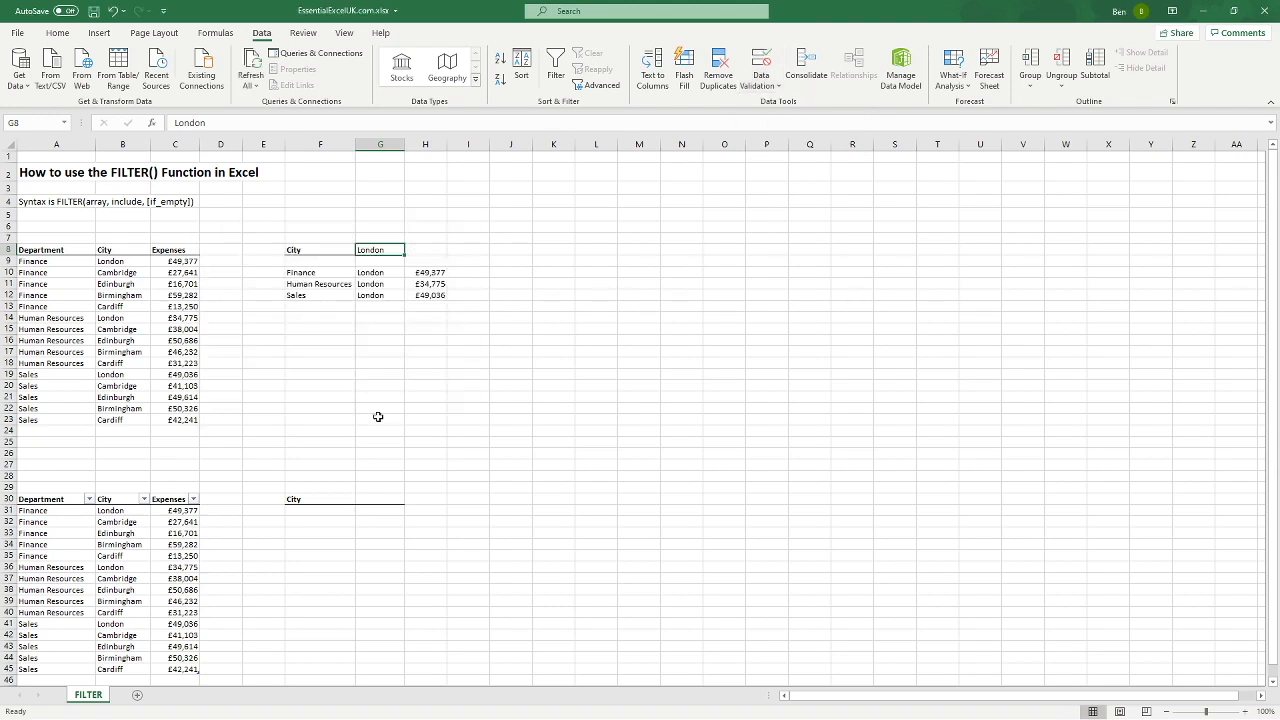
Test the filter with the unlisted city Bristol in G8 and clear the cell again
click(378, 414)
click(387, 249)
text(Bristol)
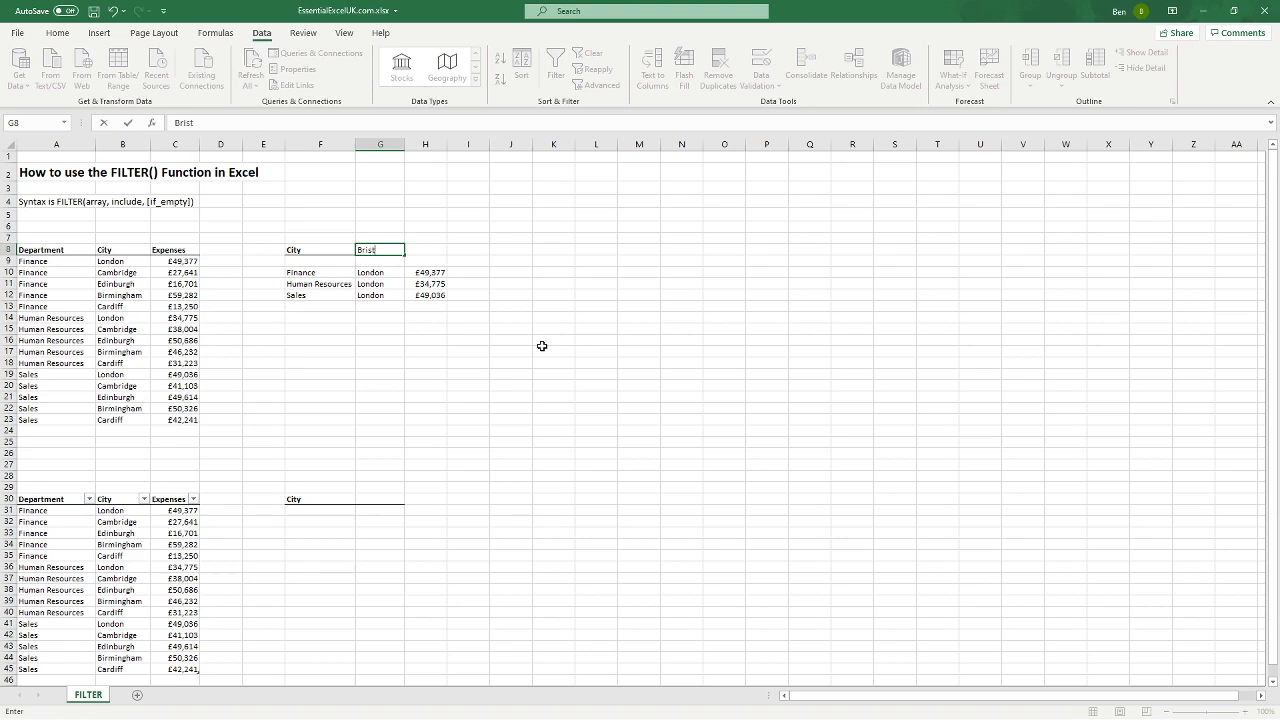
key(Return)
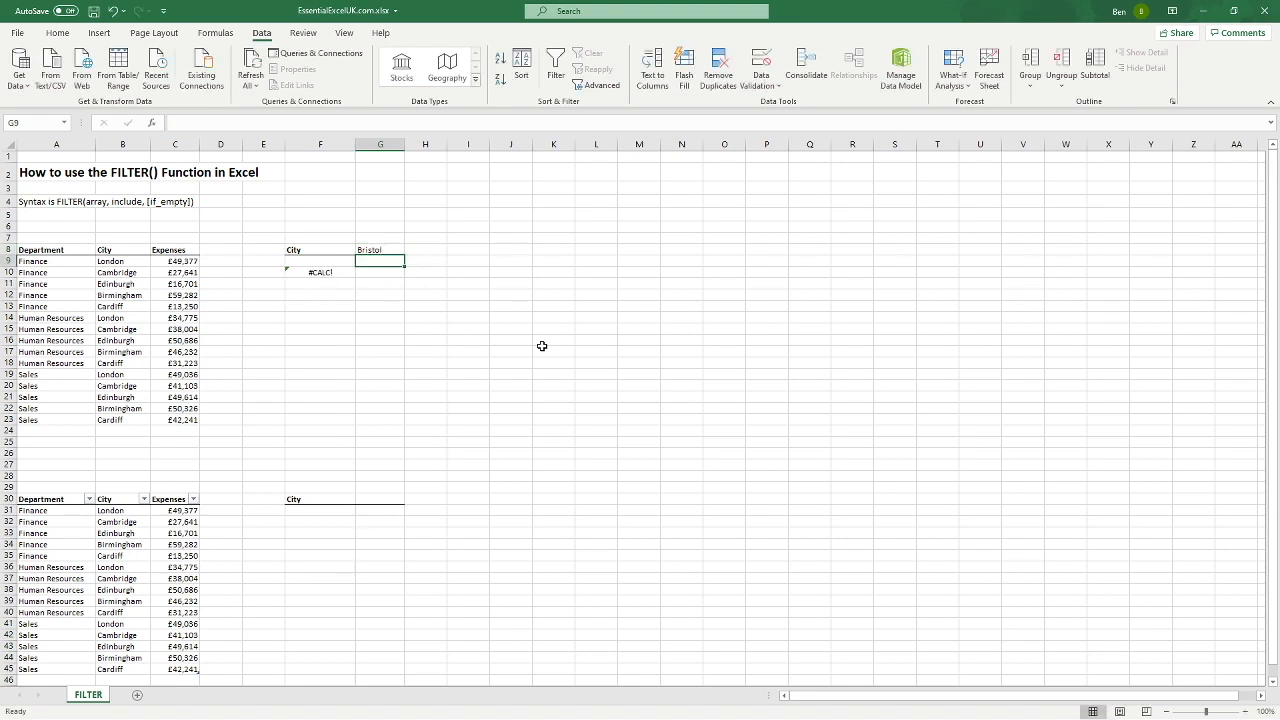
key(Up)
key(Delete)
key(Down)
Add the if_empty argument "Not Found" to the formula in F10, making it =FILTER(A9:C23,B9:B23=G8,"Not Found")
click(336, 270)
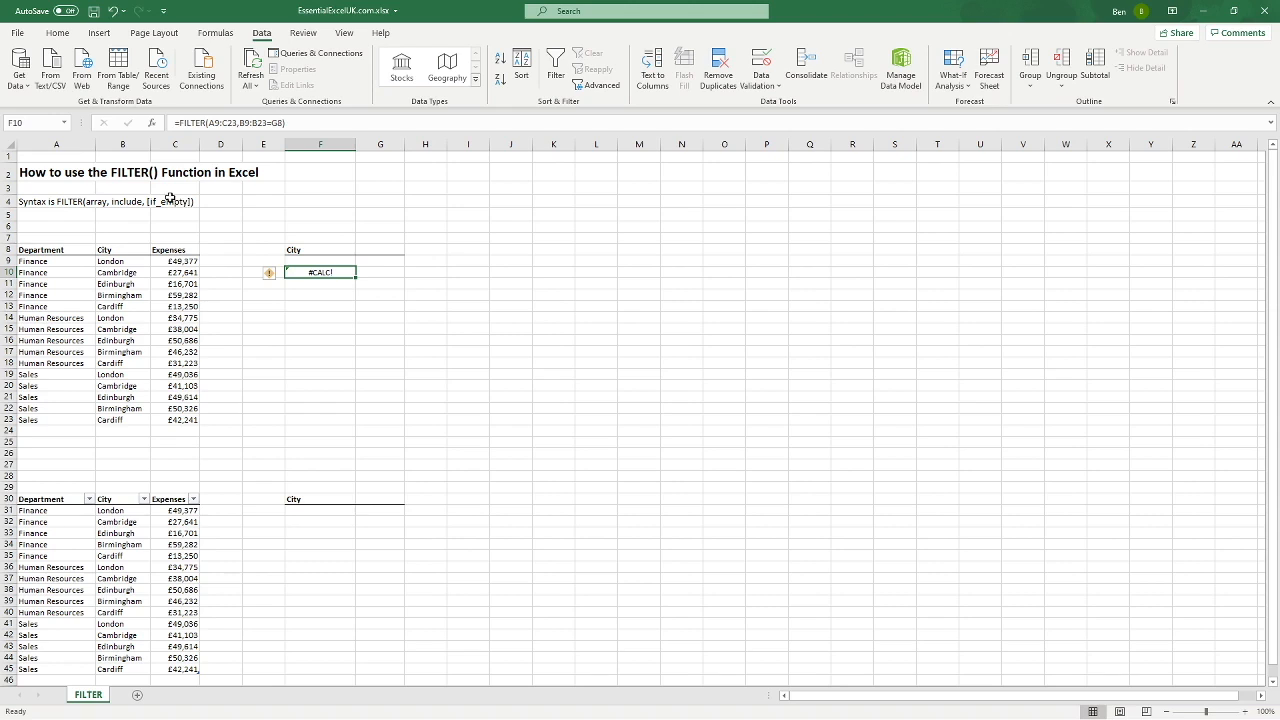
click(320, 123)
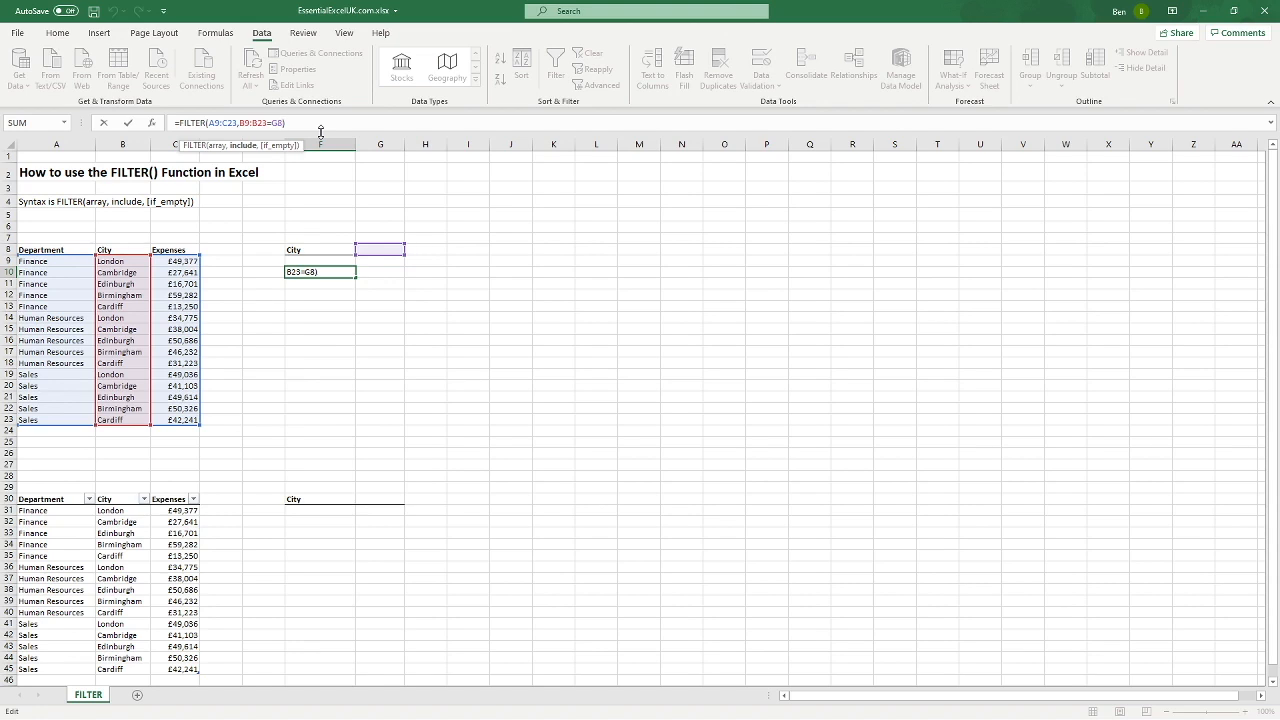
text(,"Not Found")
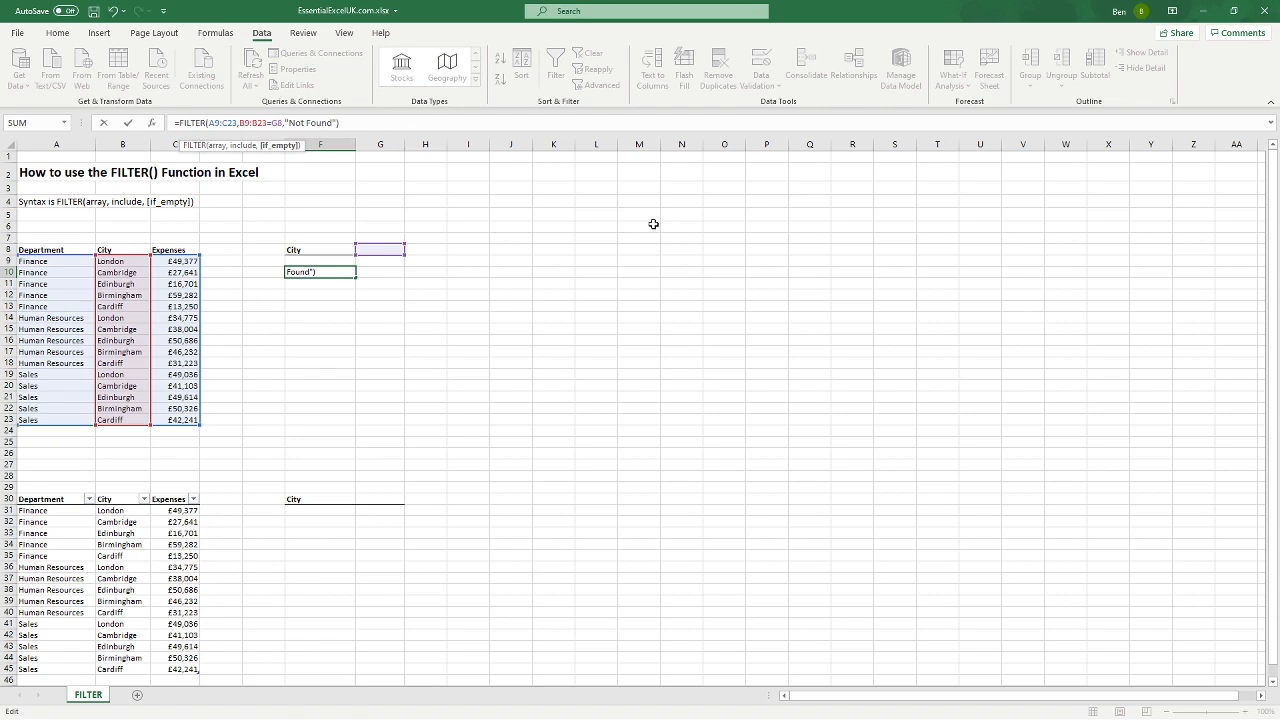
key(Return)
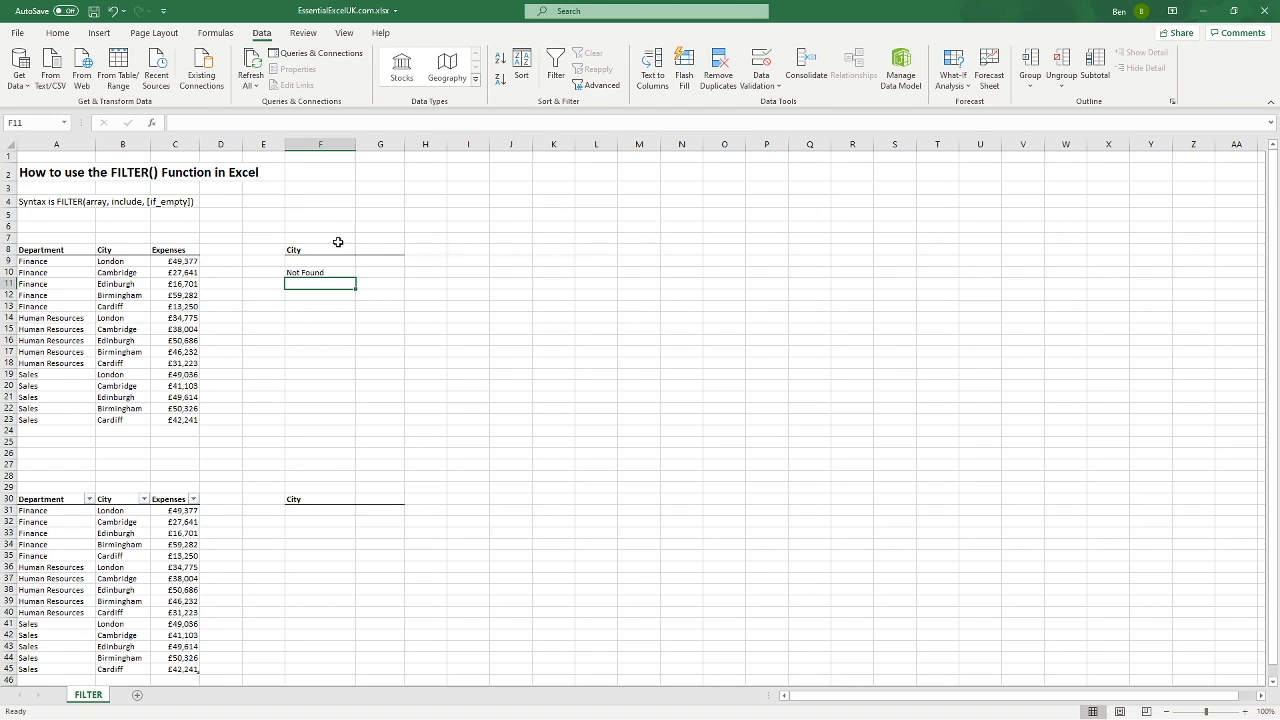
Test the updated formula by entering first Bristol and then Cardiff as the city in G8
click(381, 249)
text(Bristol)
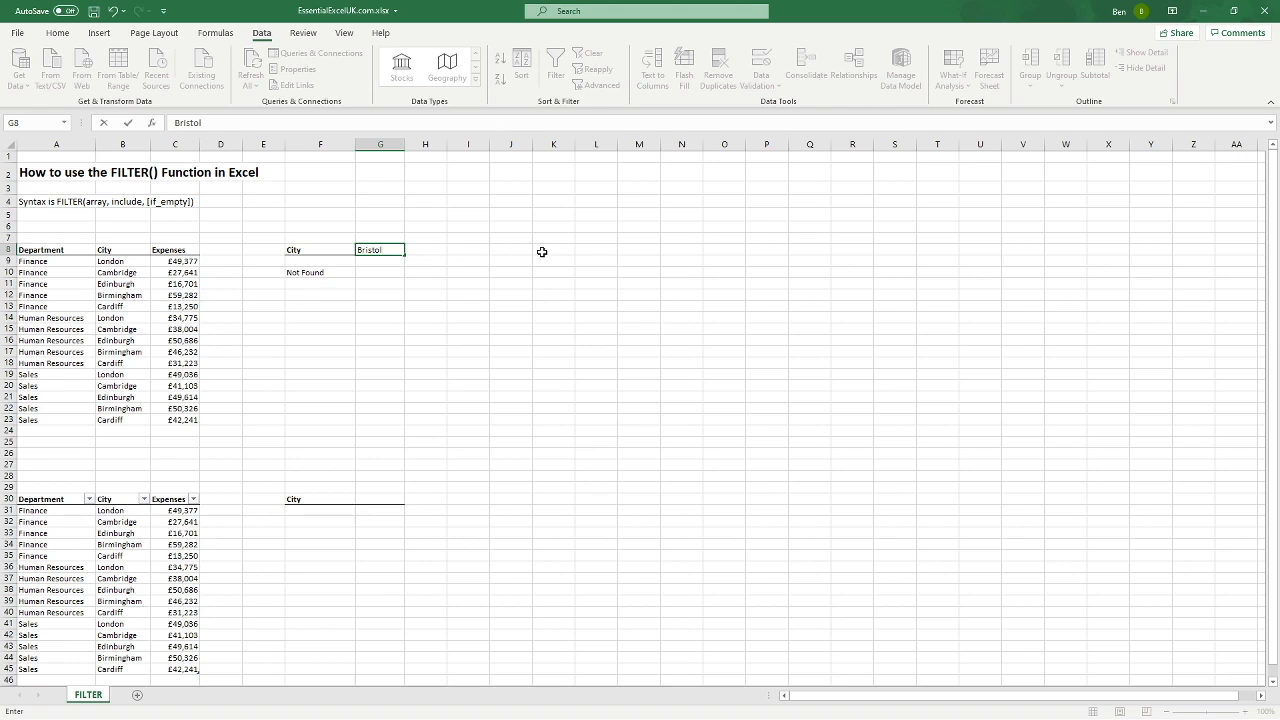
key(Return)
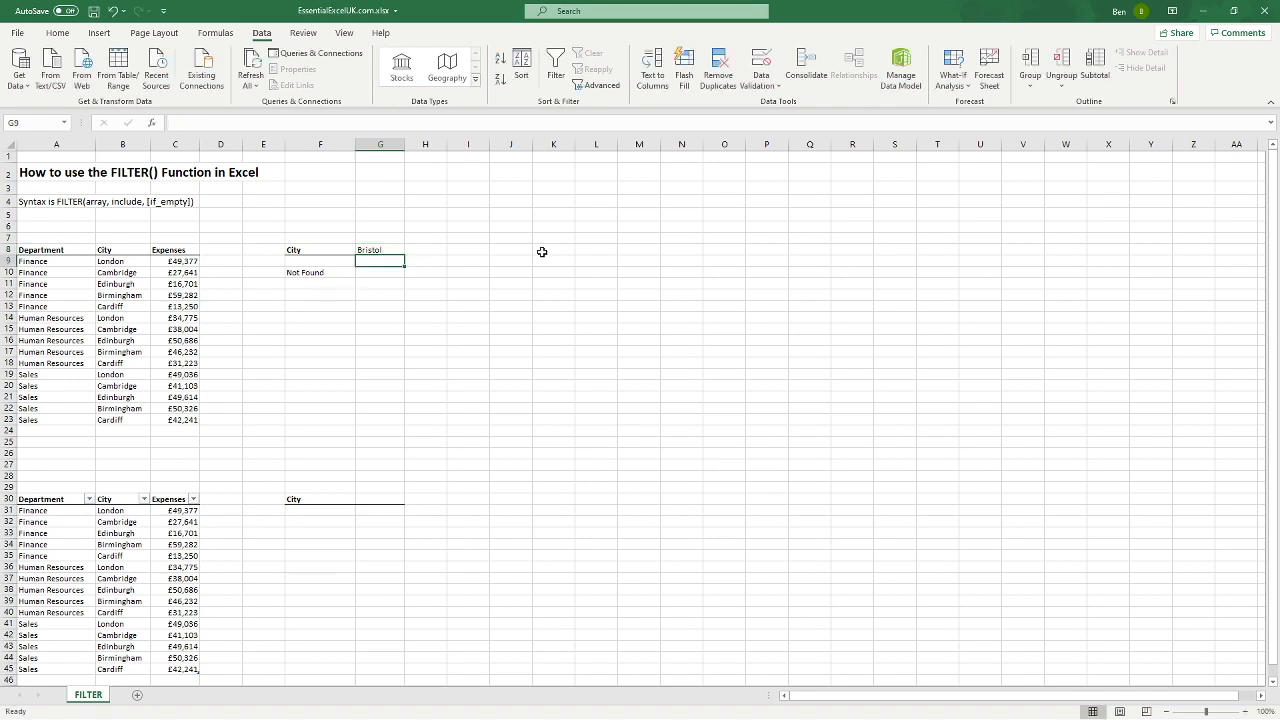
click(372, 250)
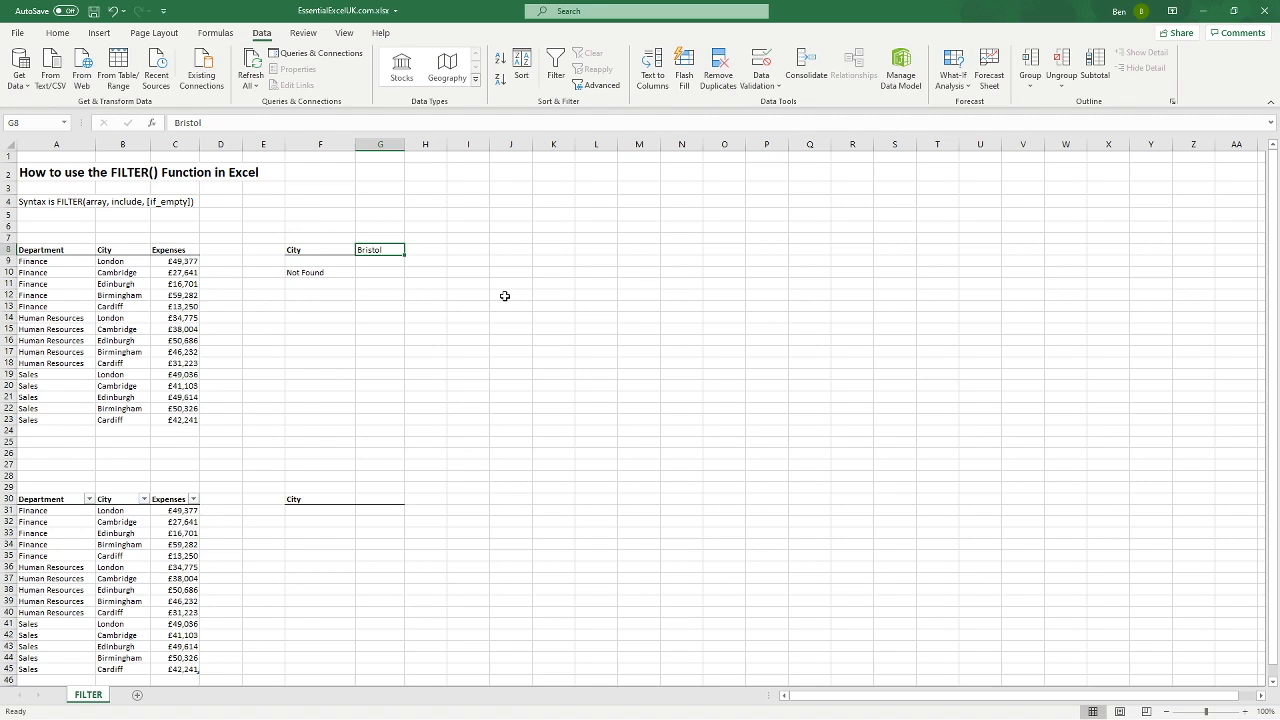
text(Cardiff)
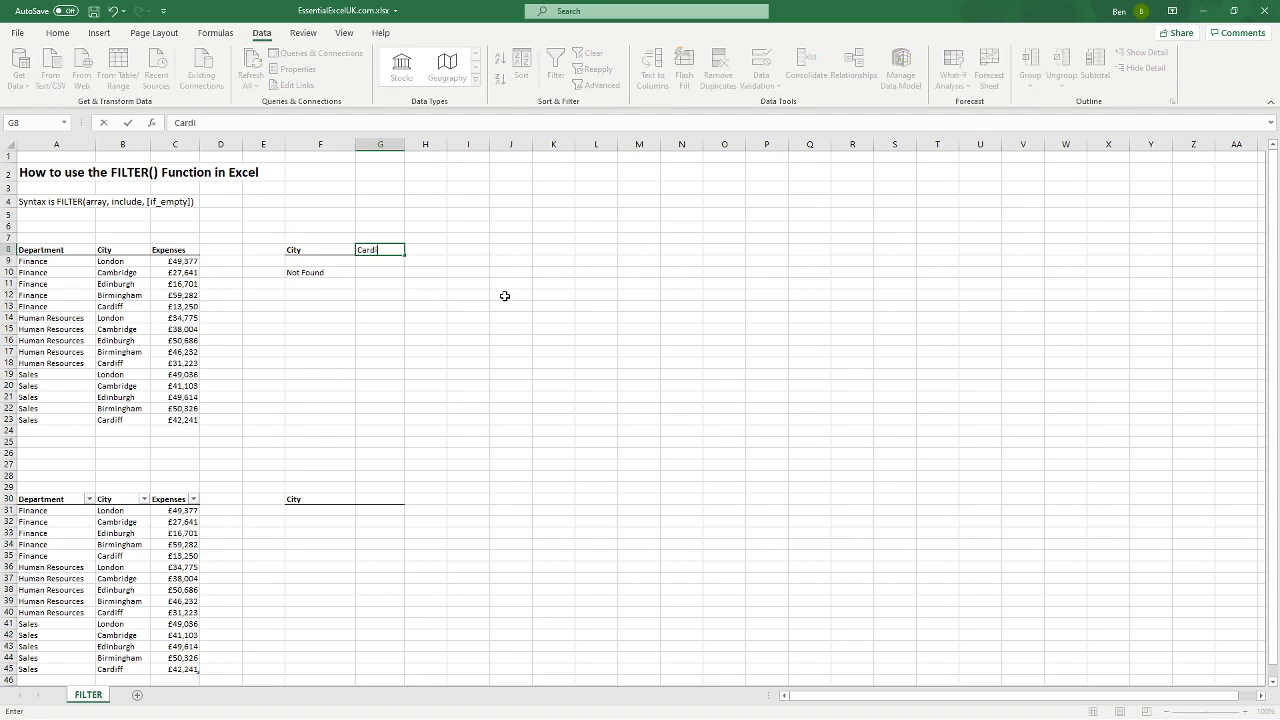
key(Return)
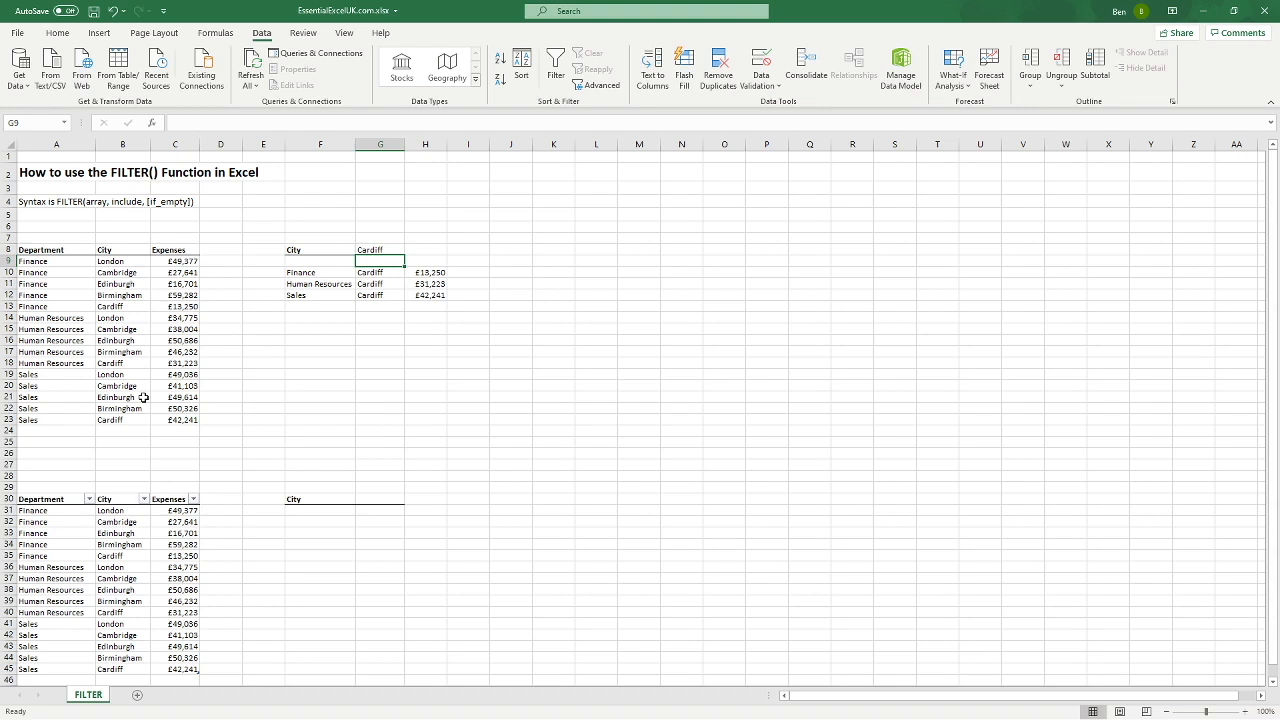
Examine the formatted table in A30:C45, including its table name and design options and the table insertion command
click(318, 430)
scroll(309, 425, down, 4)
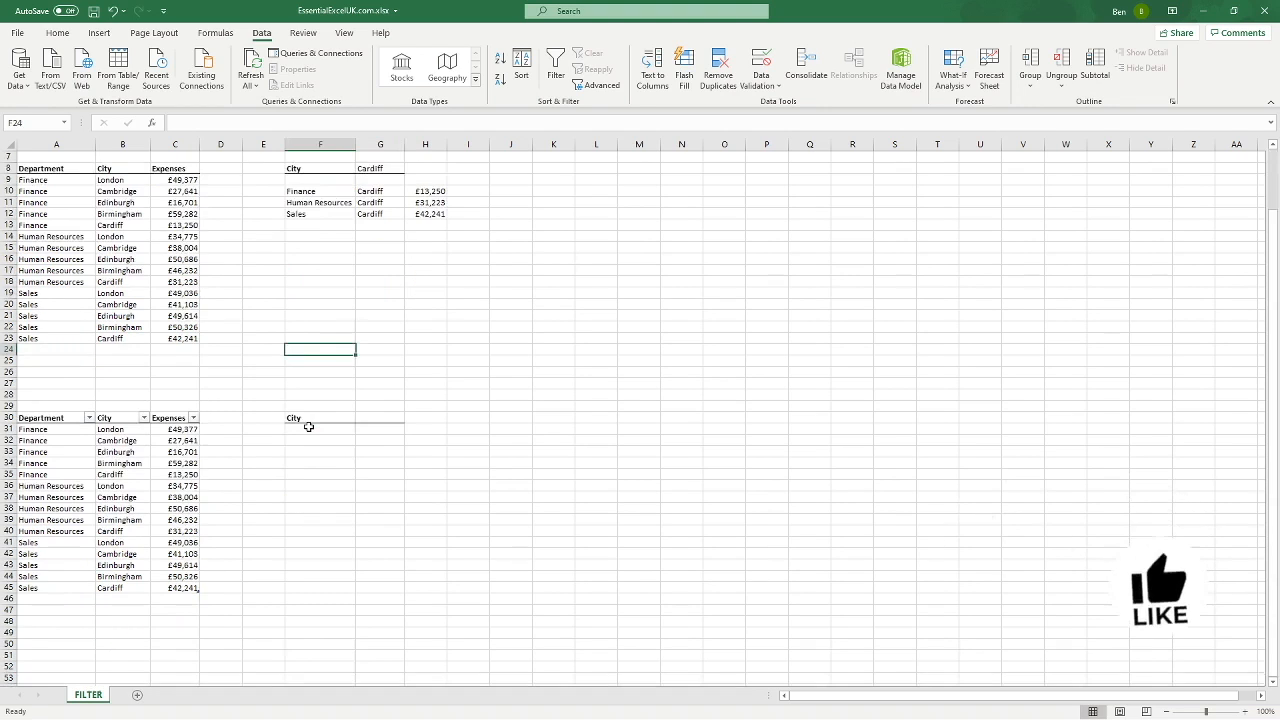
scroll(309, 427, down, 1)
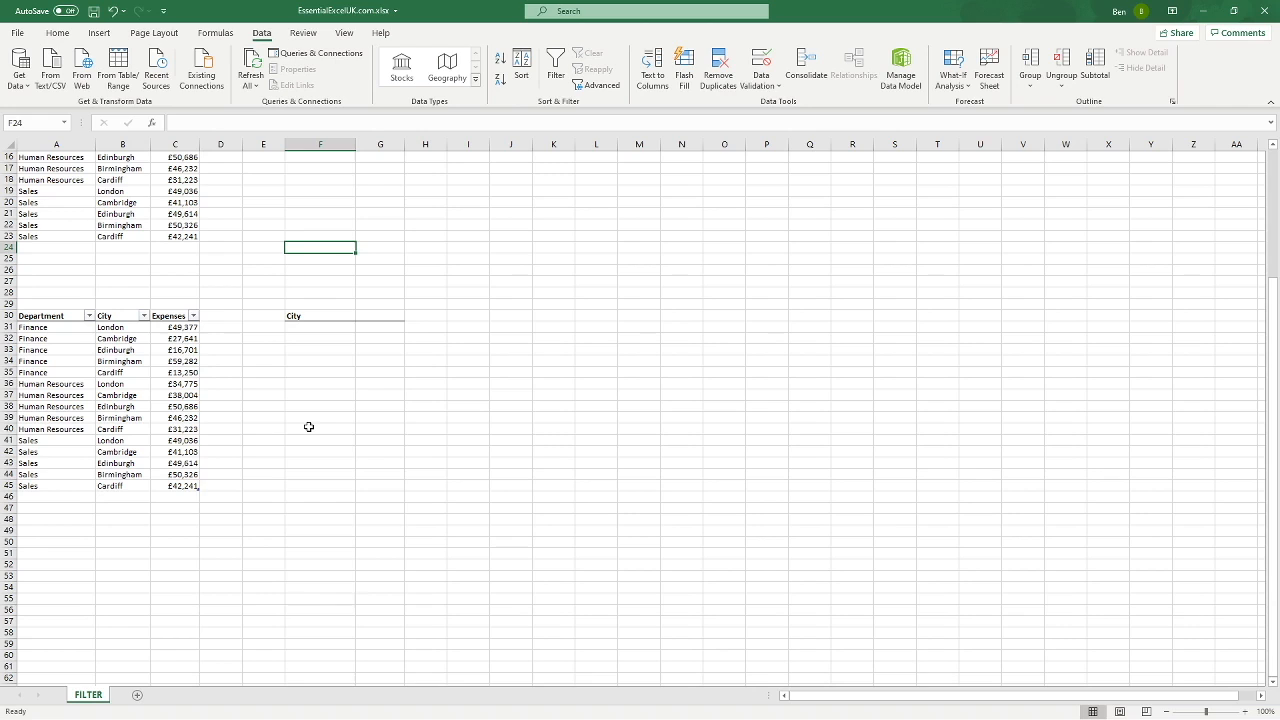
click(117, 349)
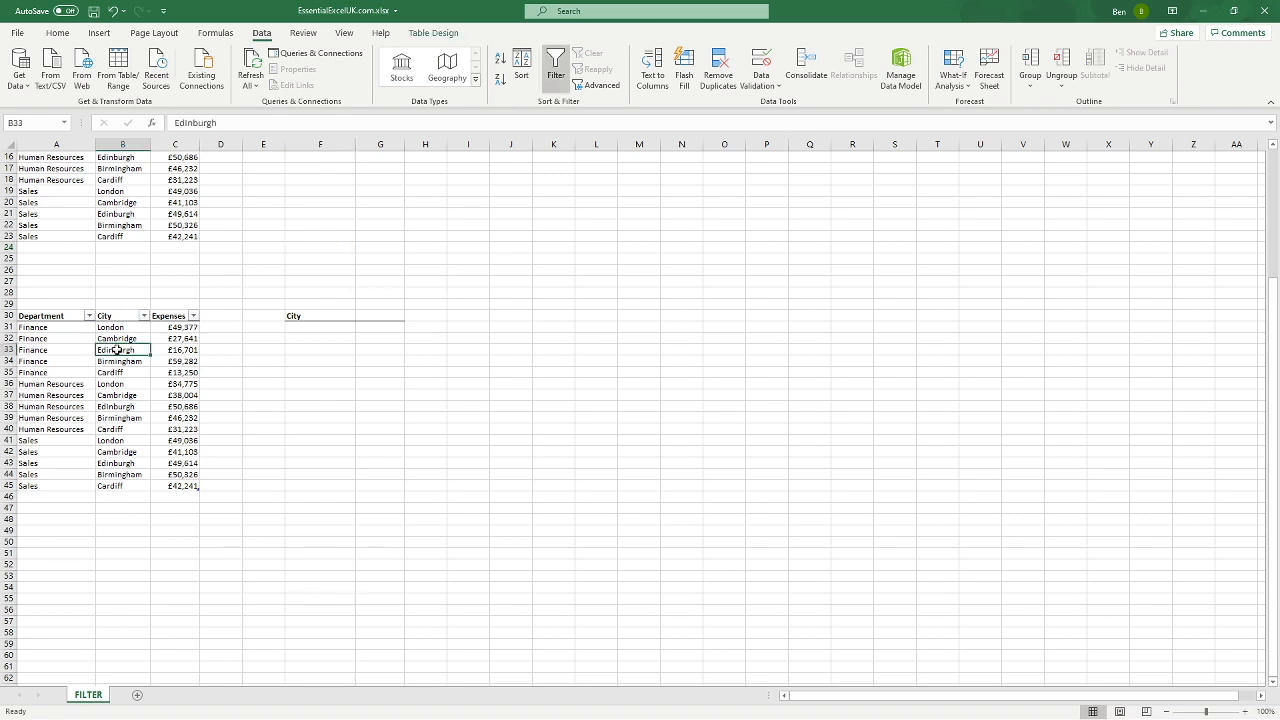
click(56, 34)
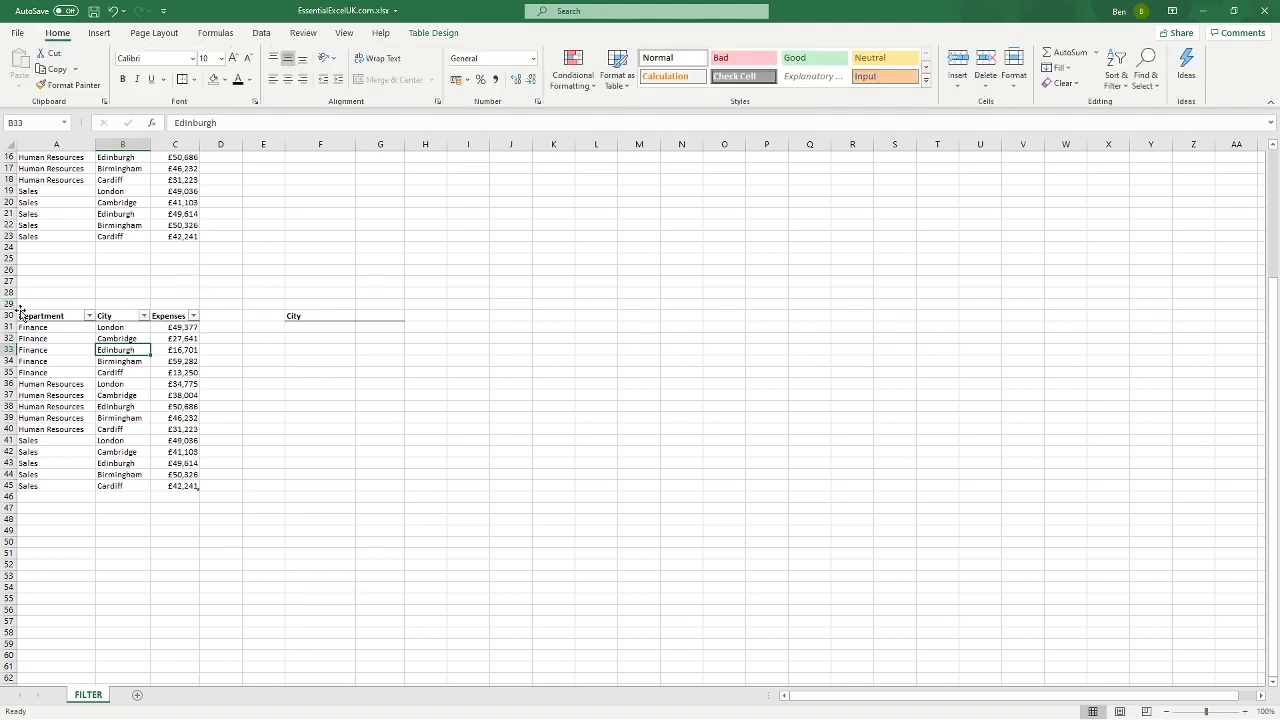
click(134, 282)
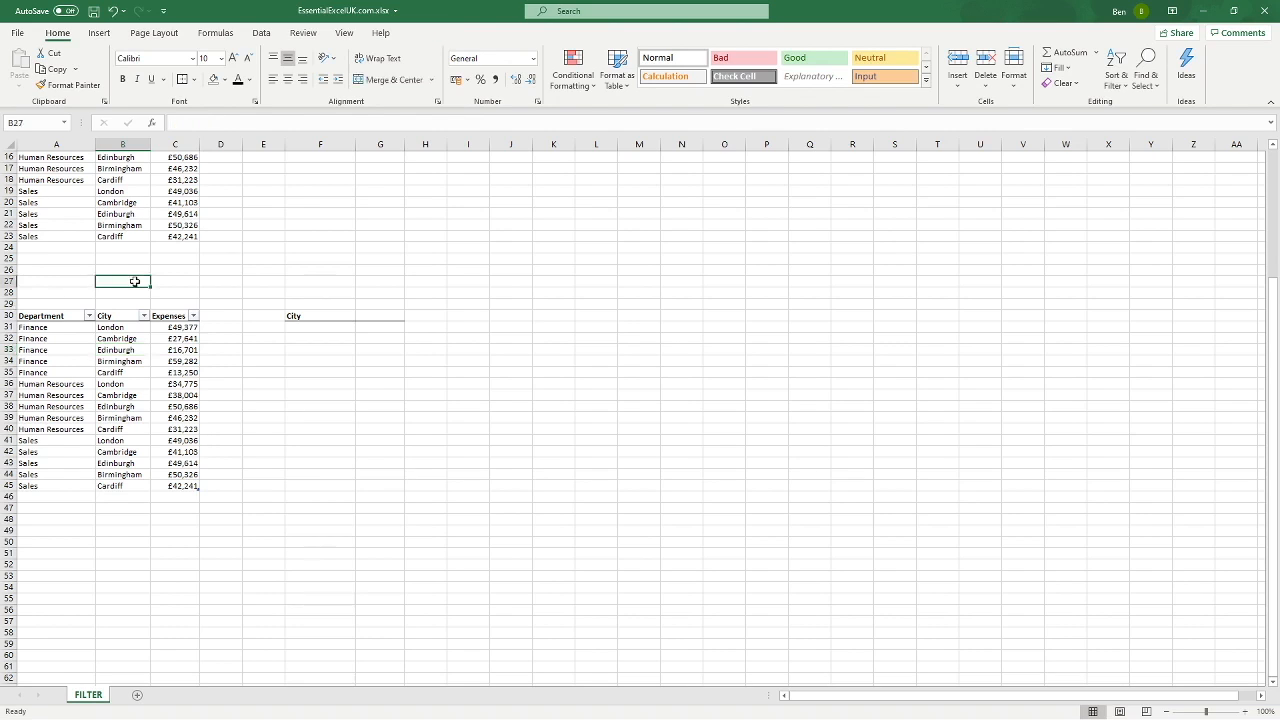
click(135, 358)
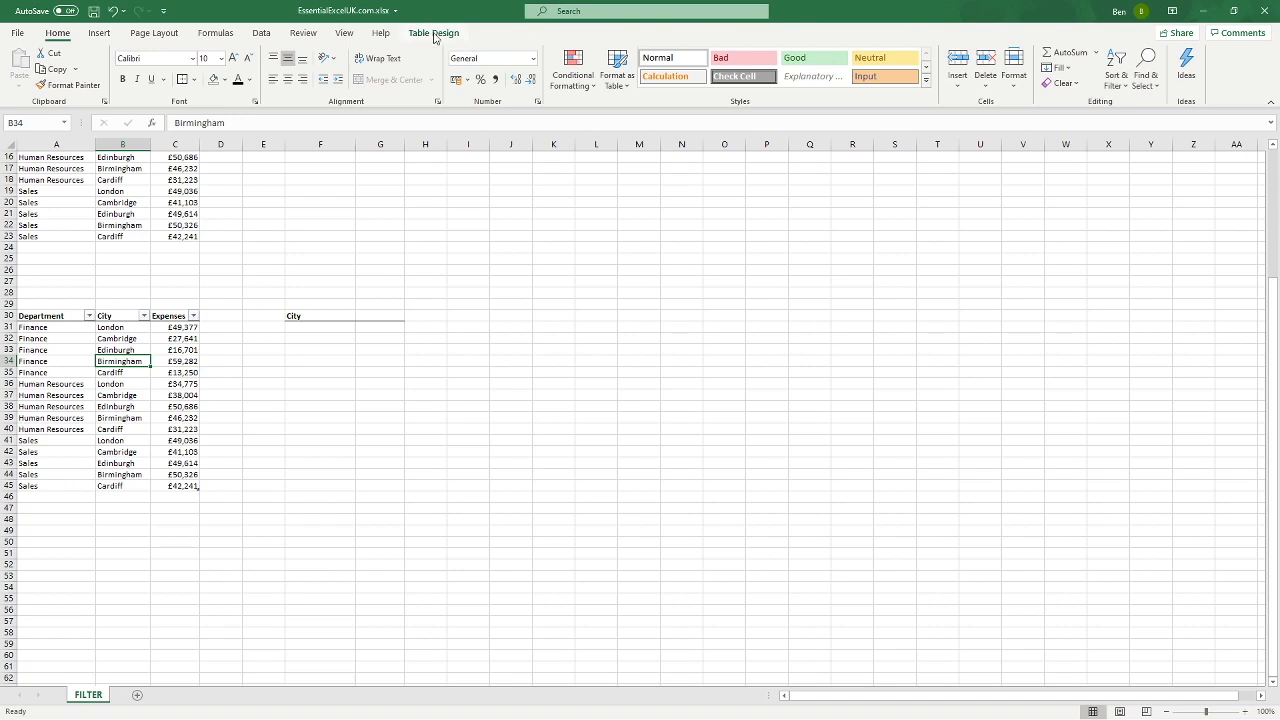
click(281, 270)
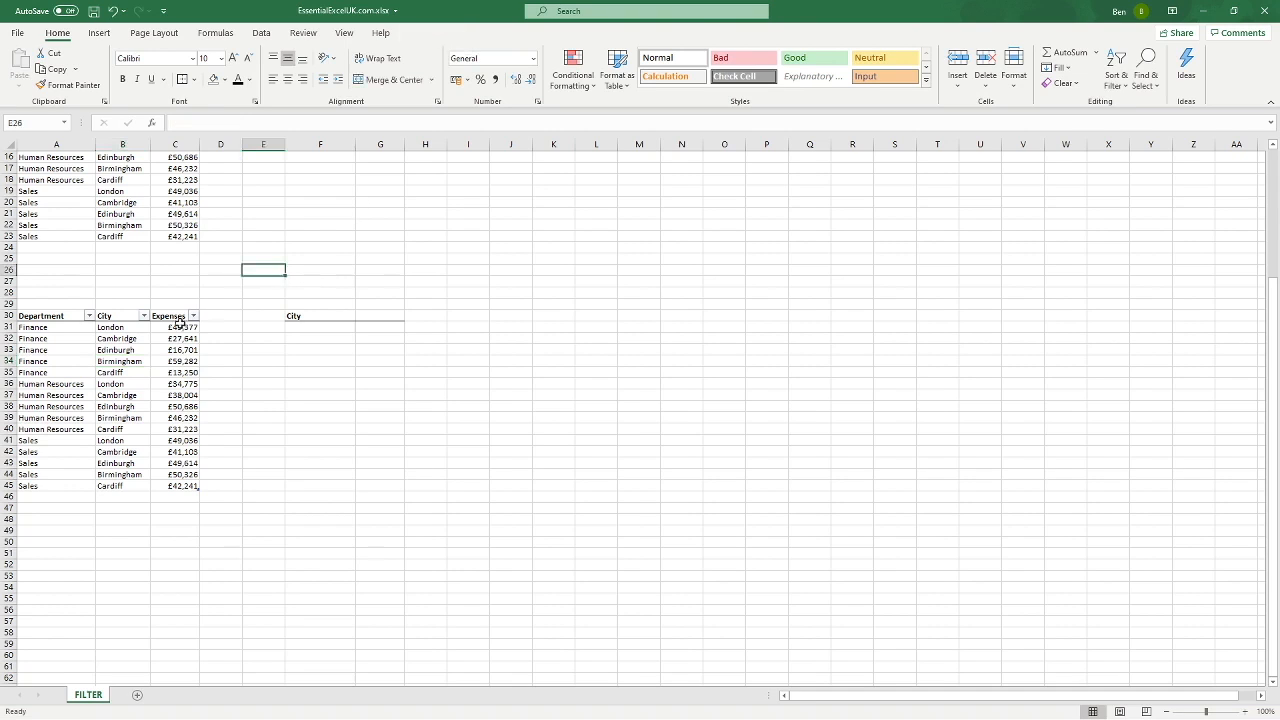
click(156, 349)
click(432, 33)
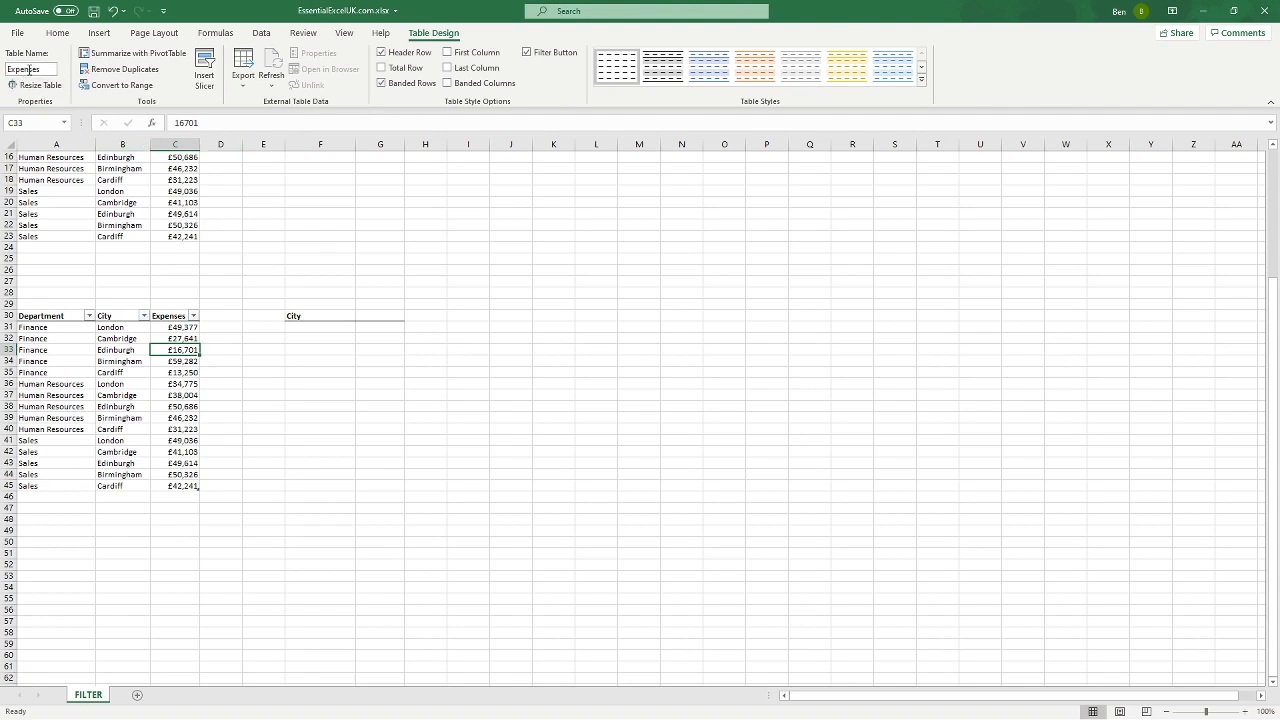
click(142, 292)
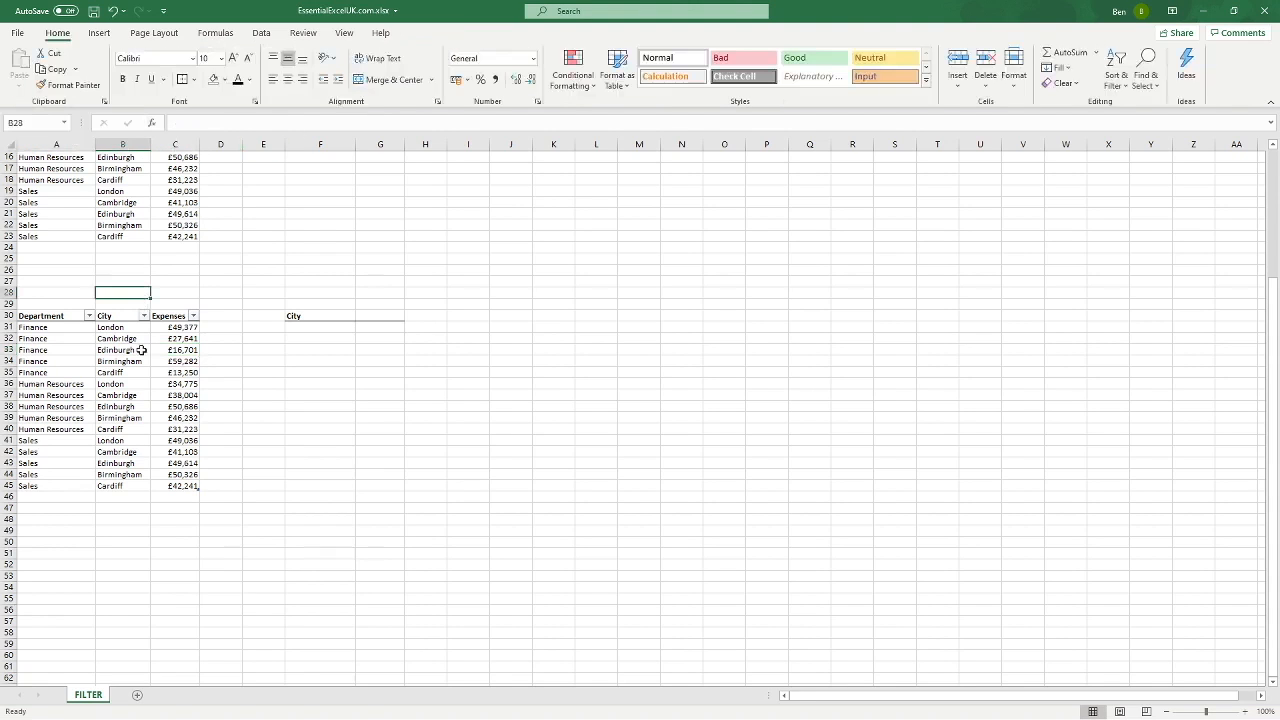
click(176, 485)
drag(176, 485, 50, 316)
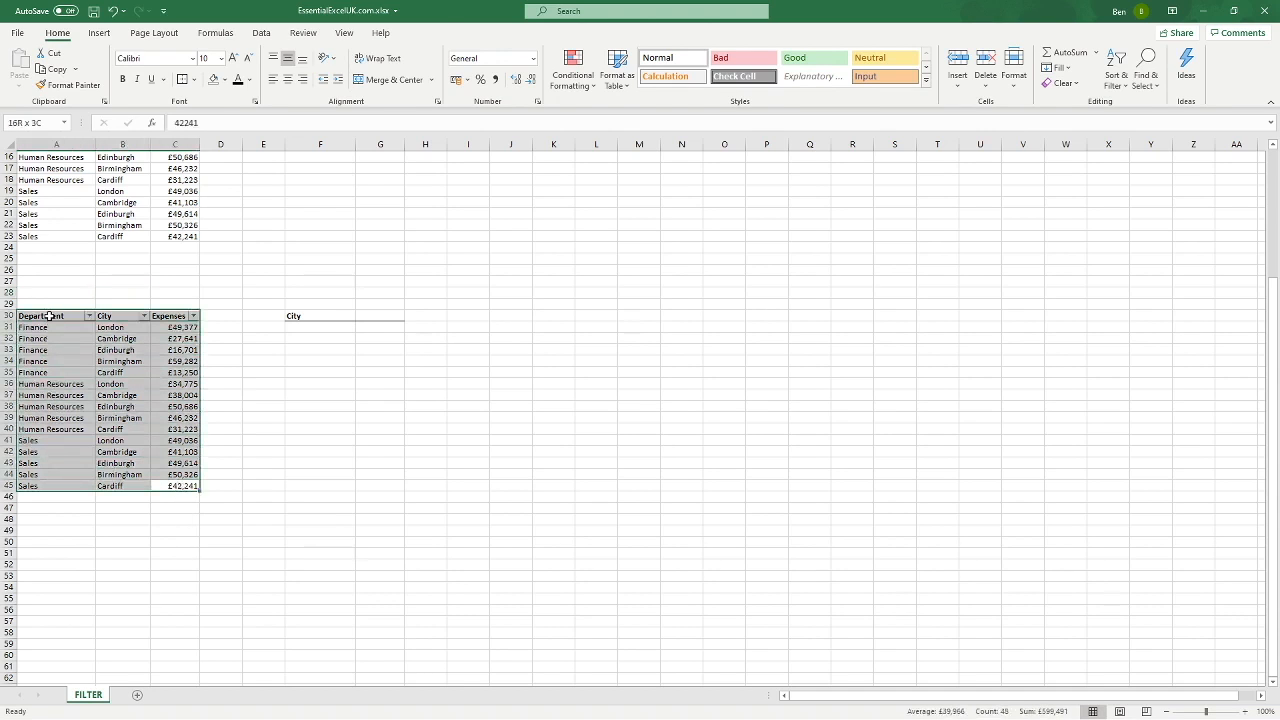
click(99, 34)
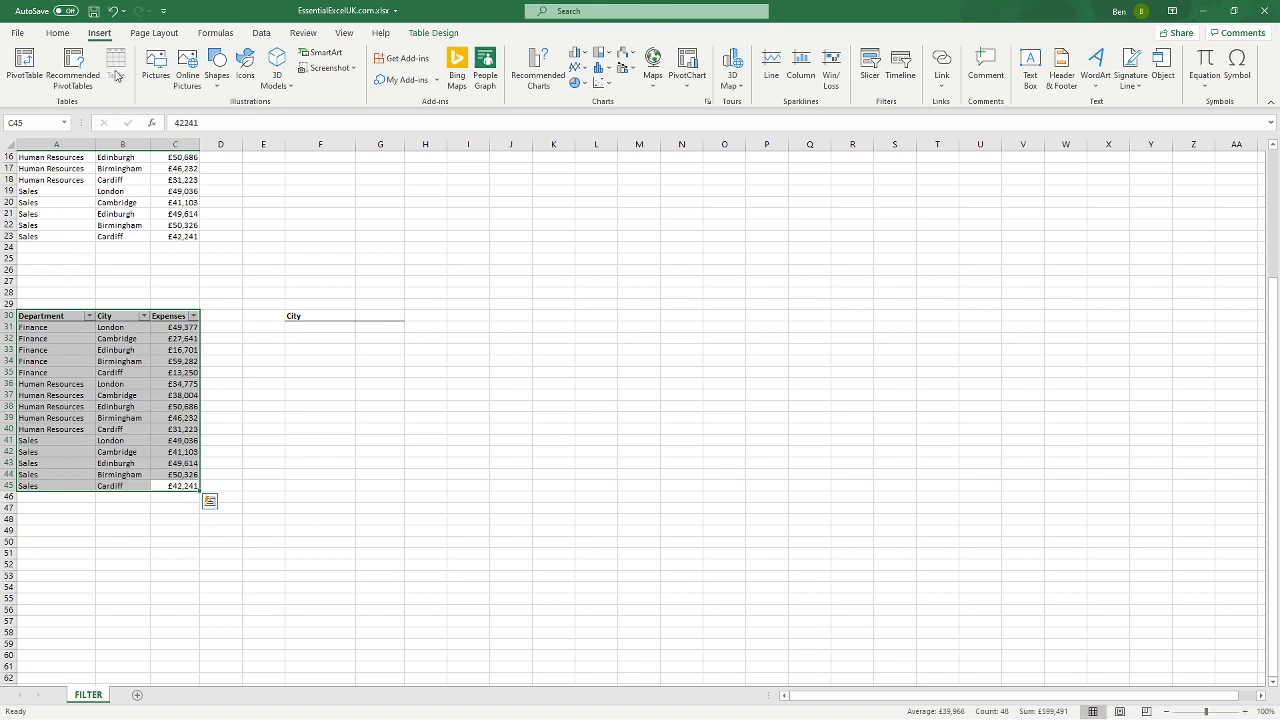
Examine the Create Table settings for the range A8:C23 and leave them without converting the range
click(249, 247)
scroll(249, 252, up, 5)
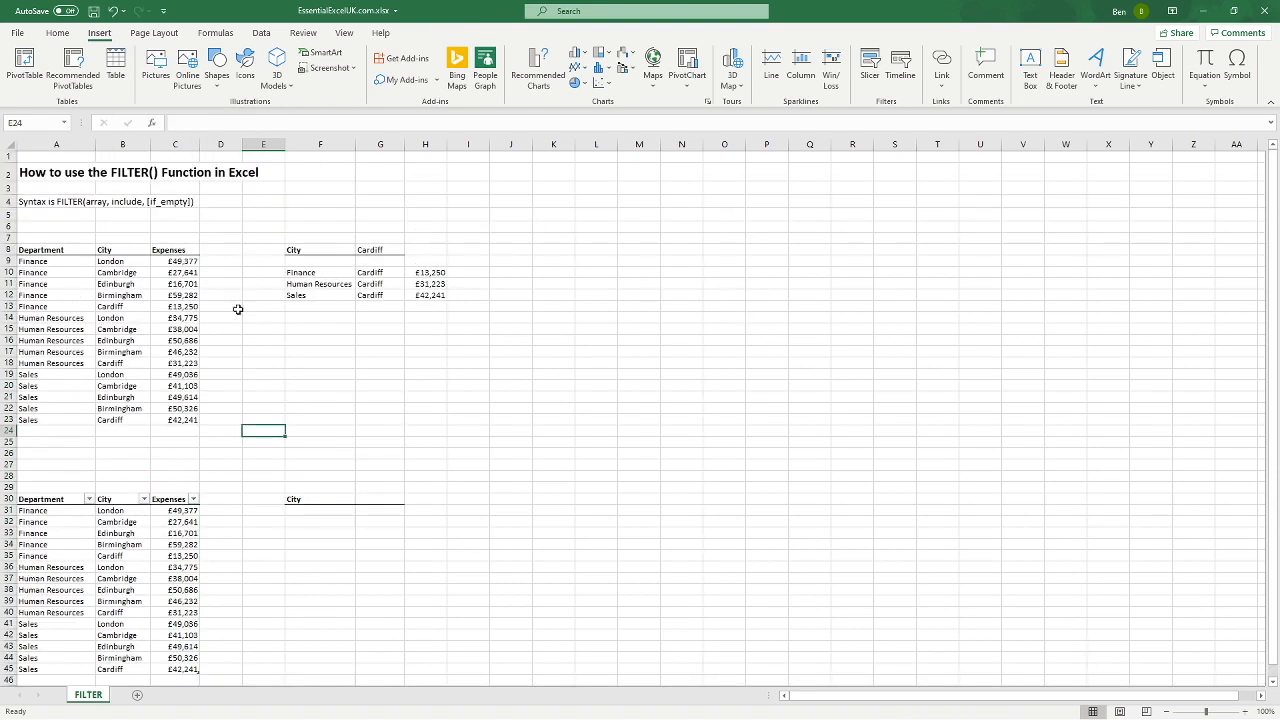
drag(183, 421, 57, 251)
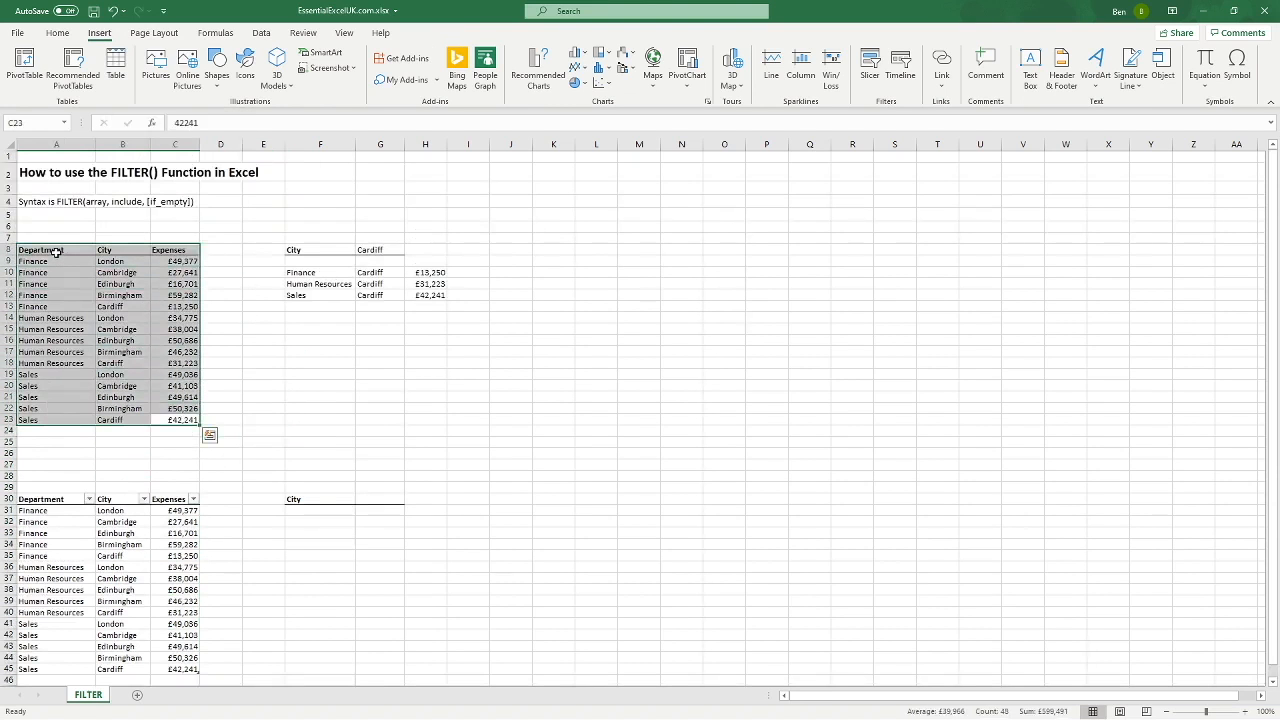
click(116, 72)
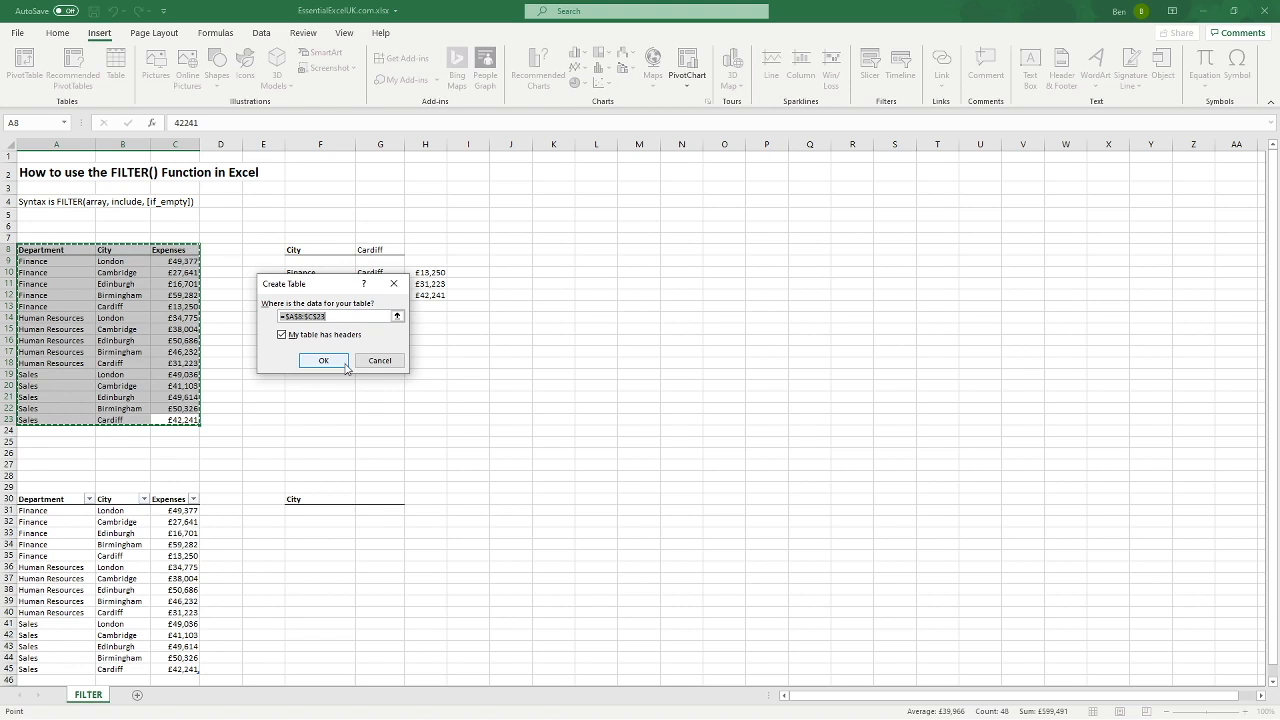
click(380, 361)
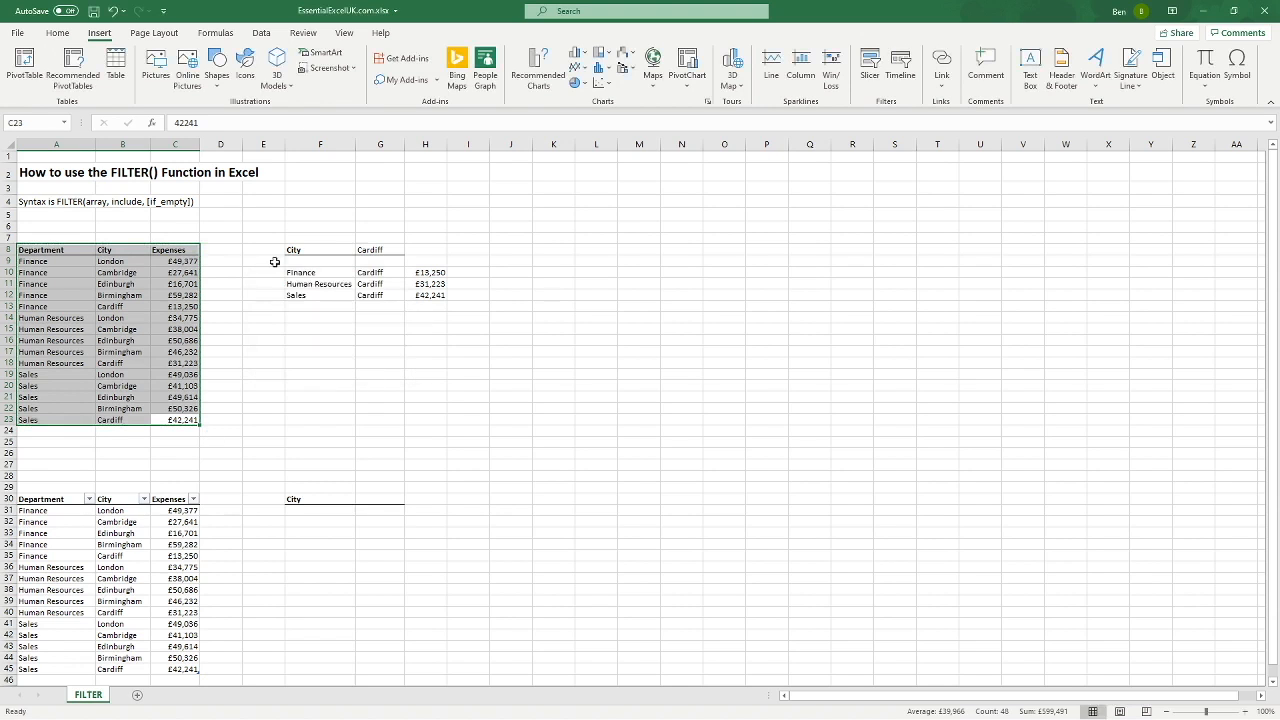
Examine the Expenses table's style and design options, and review the cell references in the FILTER formula in F10
scroll(249, 390, down, 3)
click(42, 394)
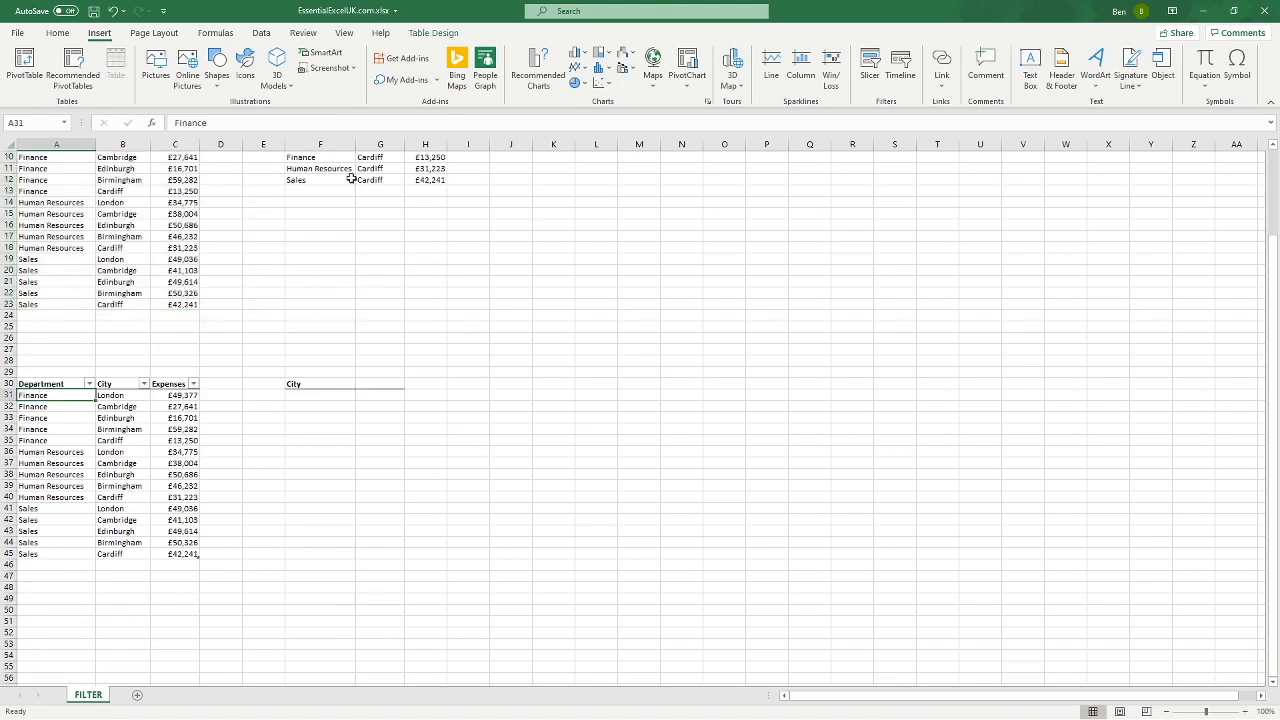
click(433, 33)
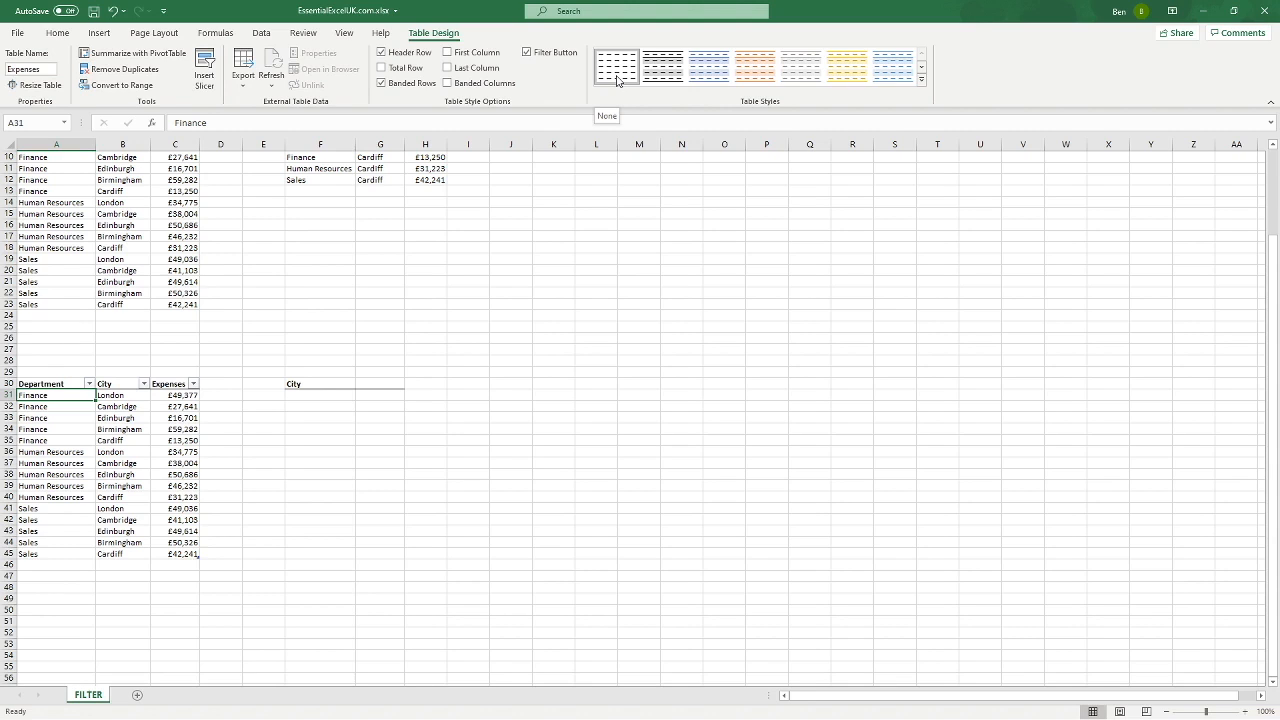
click(55, 36)
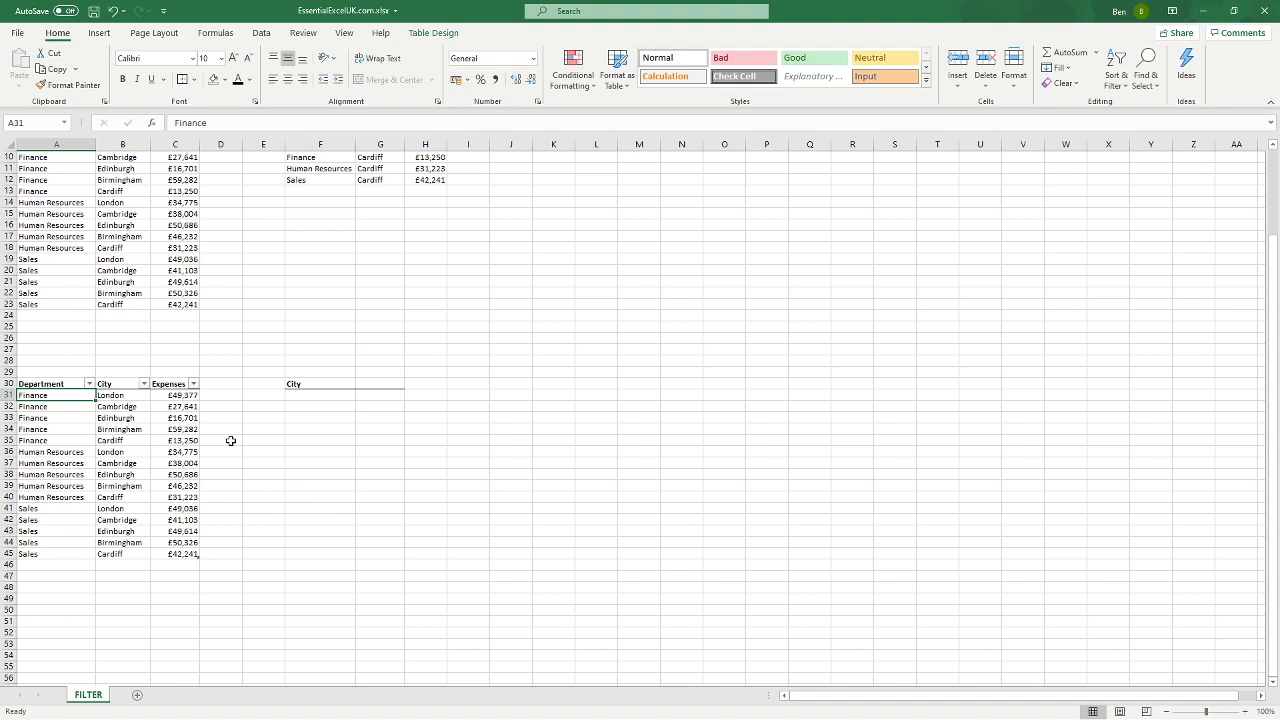
scroll(230, 440, up, 3)
scroll(316, 338, down, 2)
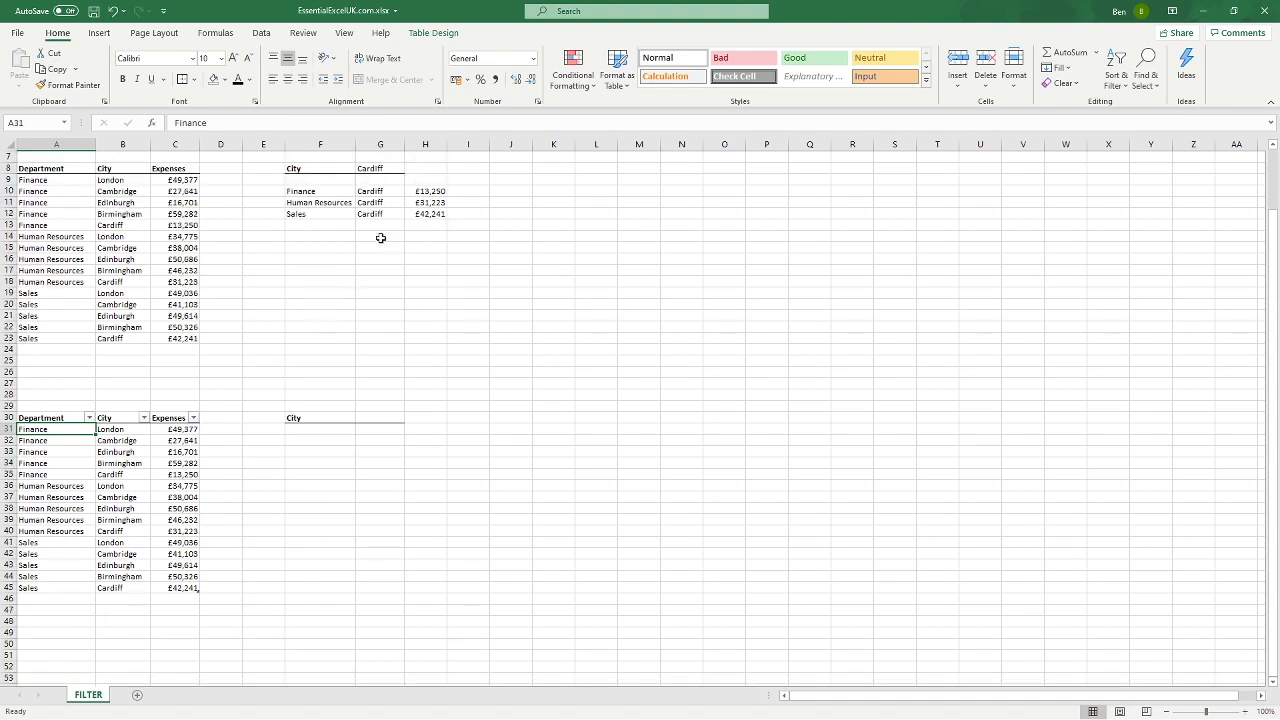
click(336, 193)
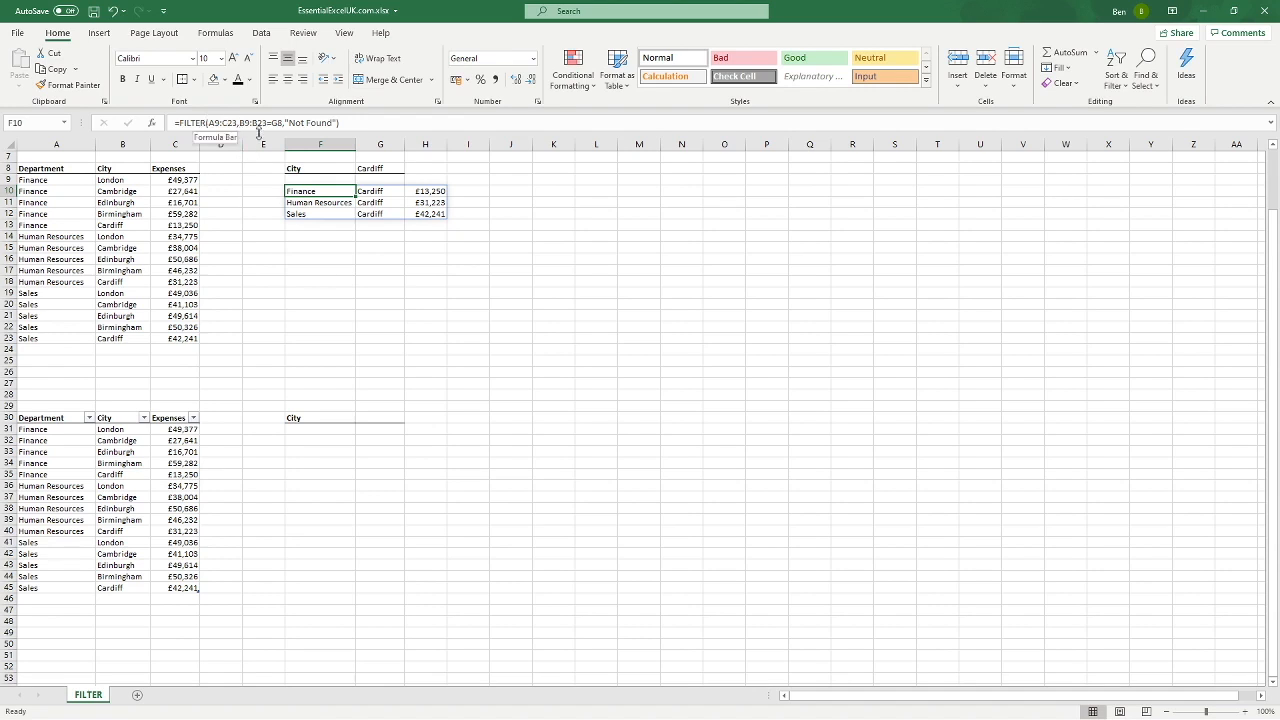
click(265, 486)
scroll(289, 463, down, 2)
scroll(294, 451, up, 2)
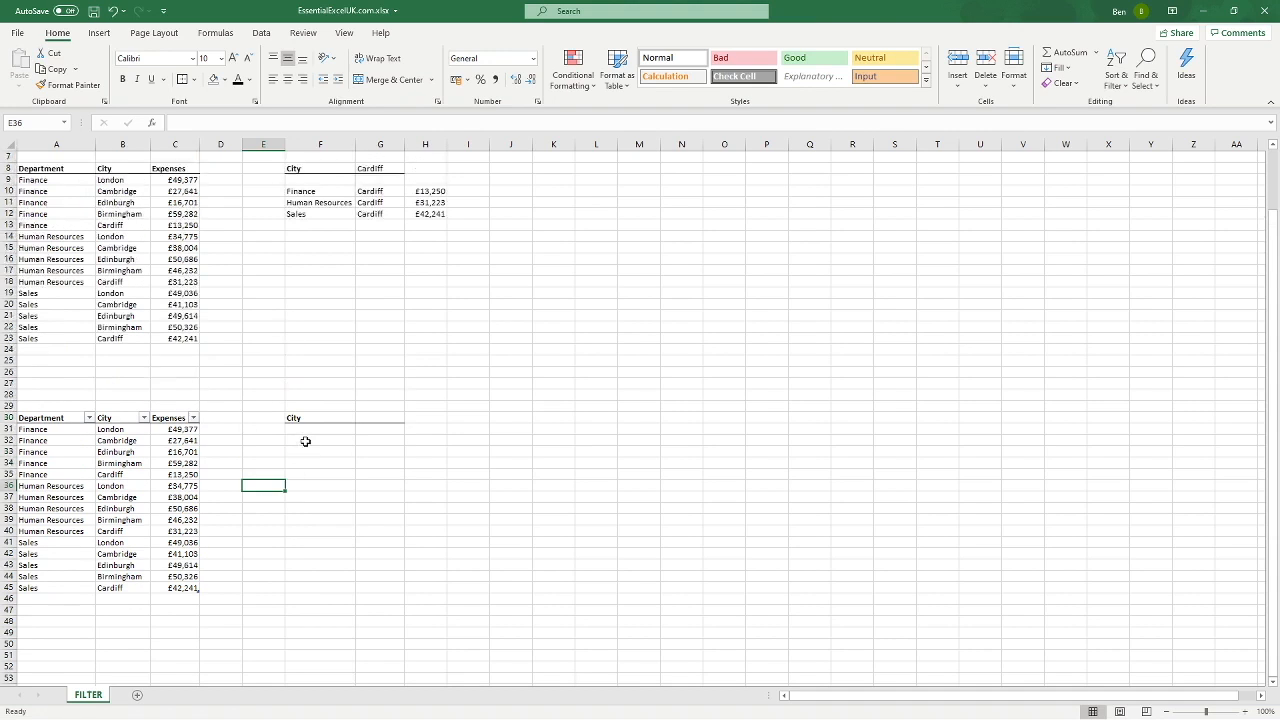
Enter Edinburgh as the city criterion in G30
click(305, 441)
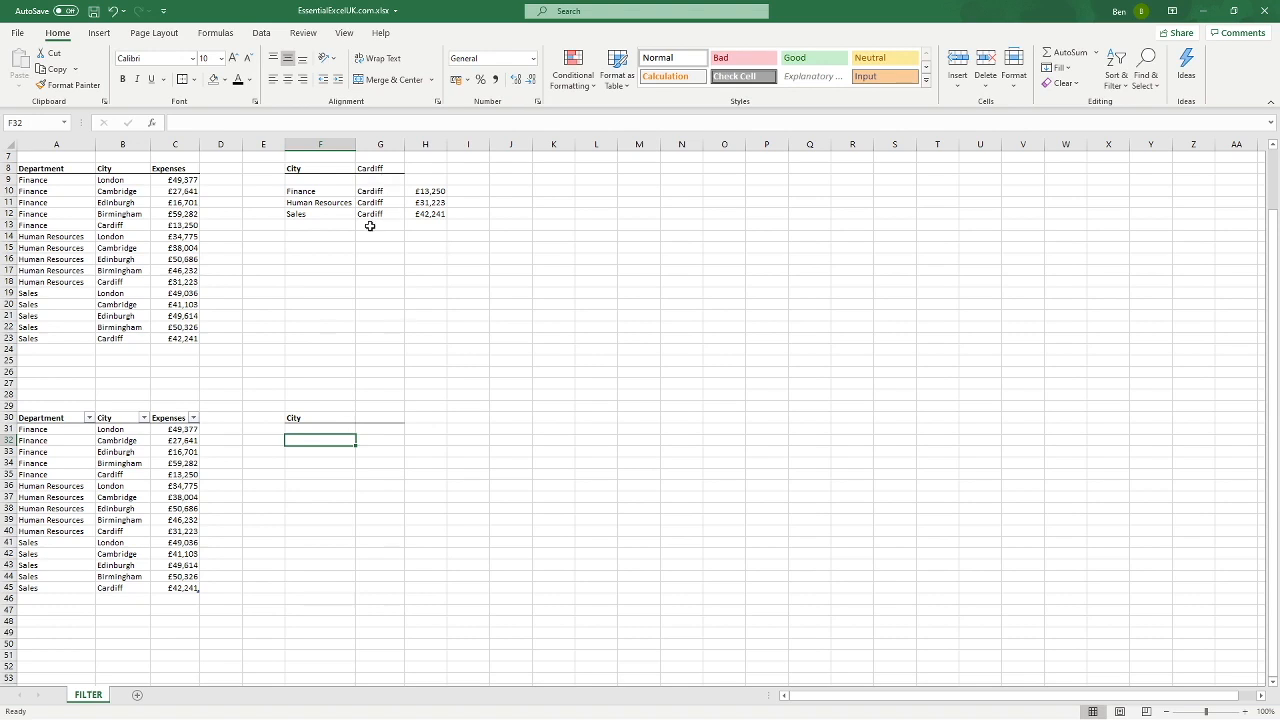
click(362, 415)
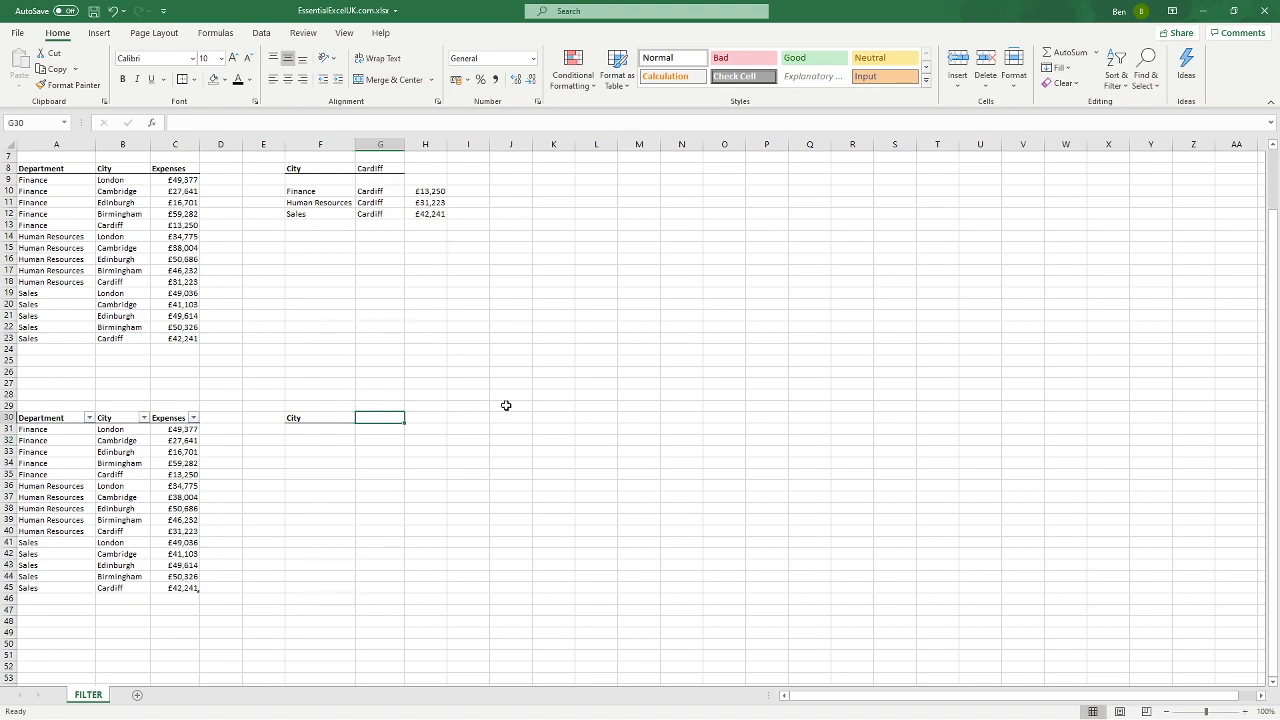
text(Edinburgh)
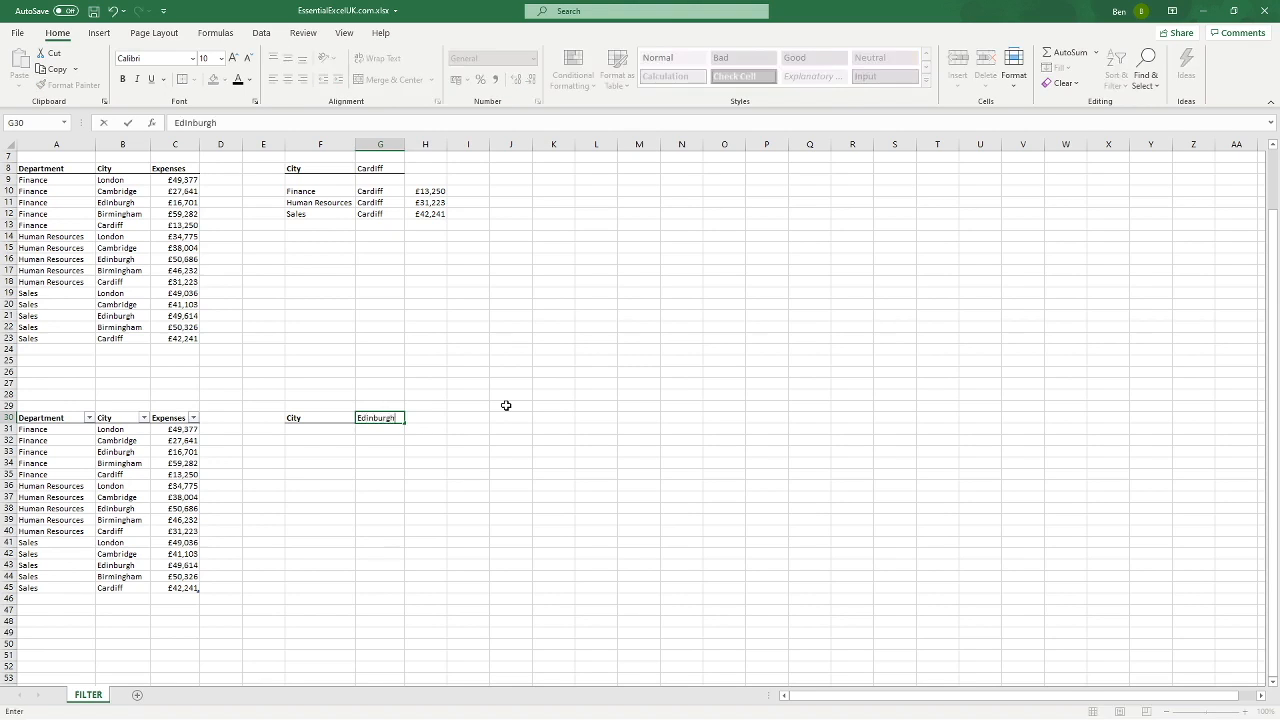
key(Return)
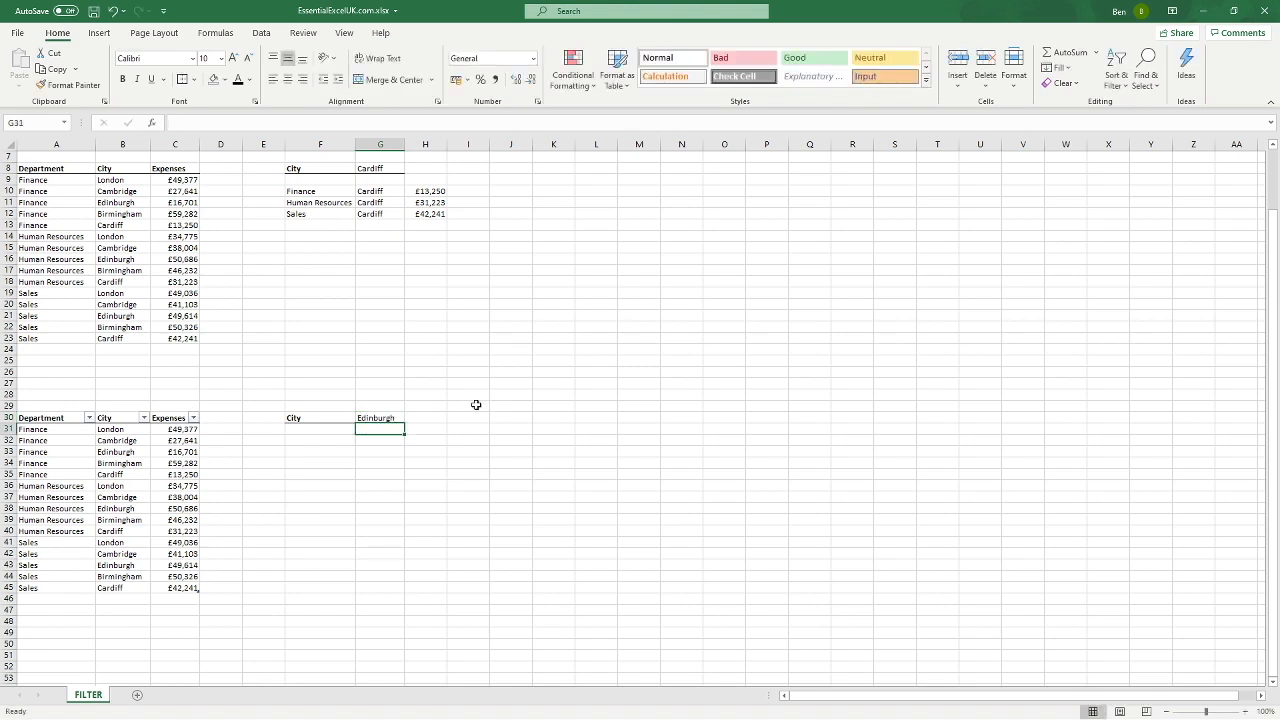
Add list data validation to G30 with the city names in B31:B35 as its source
click(392, 416)
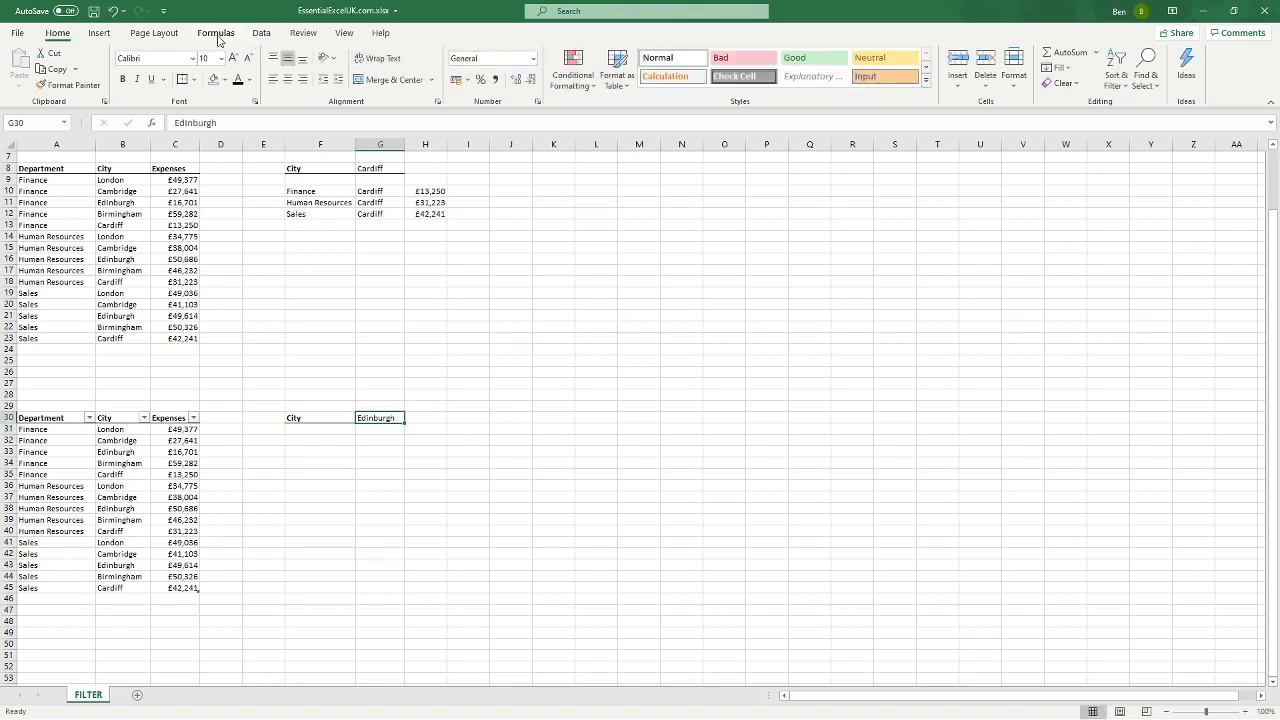
click(261, 32)
click(755, 86)
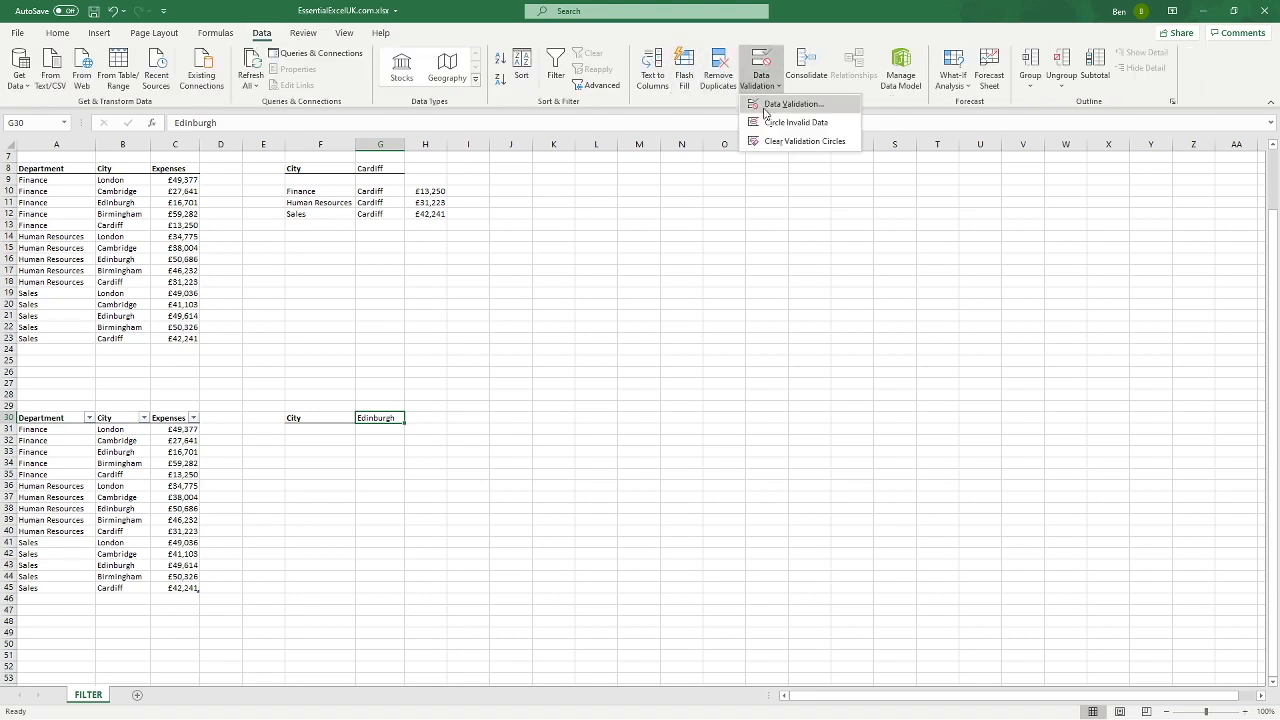
click(782, 102)
click(315, 294)
click(249, 333)
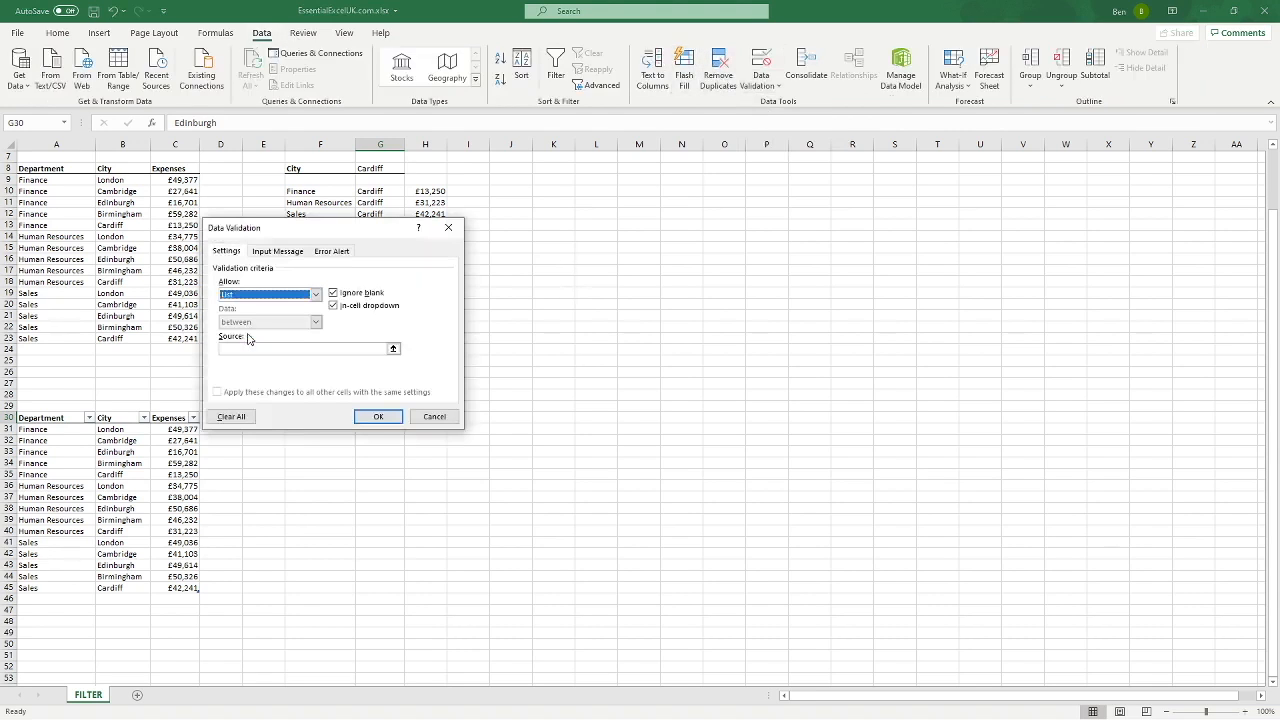
click(393, 349)
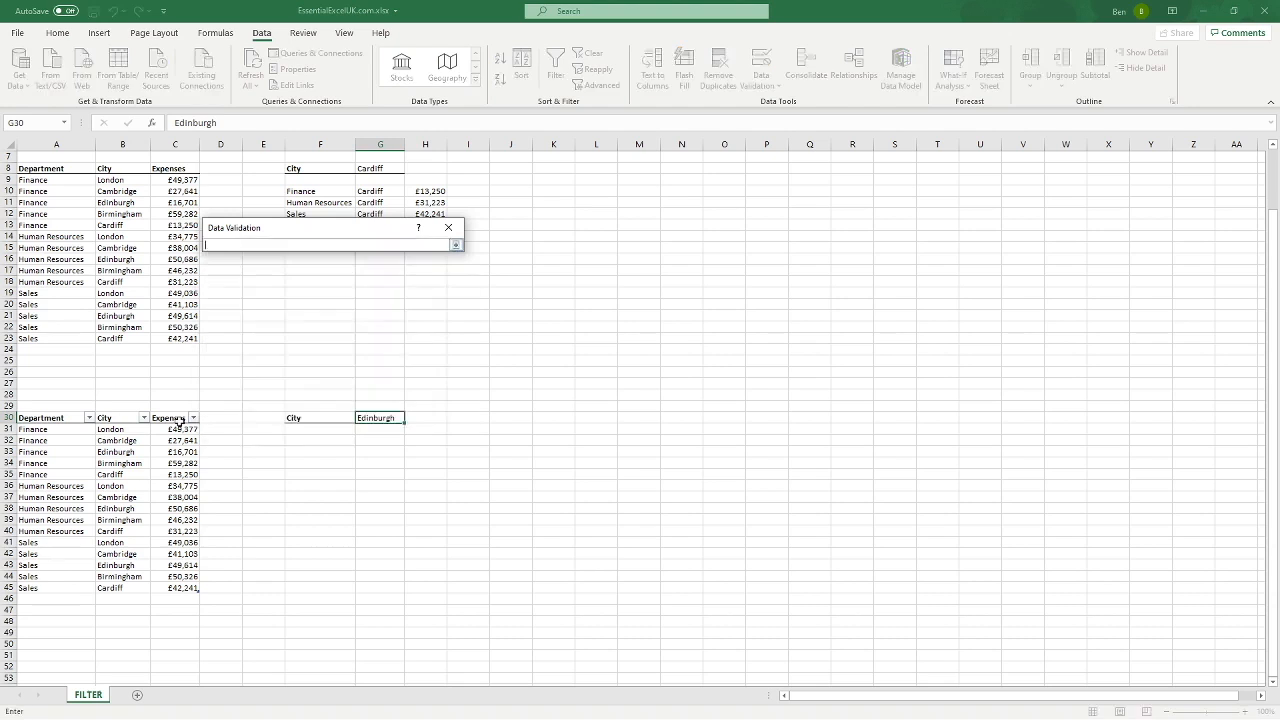
drag(115, 474, 111, 431)
key(Return)
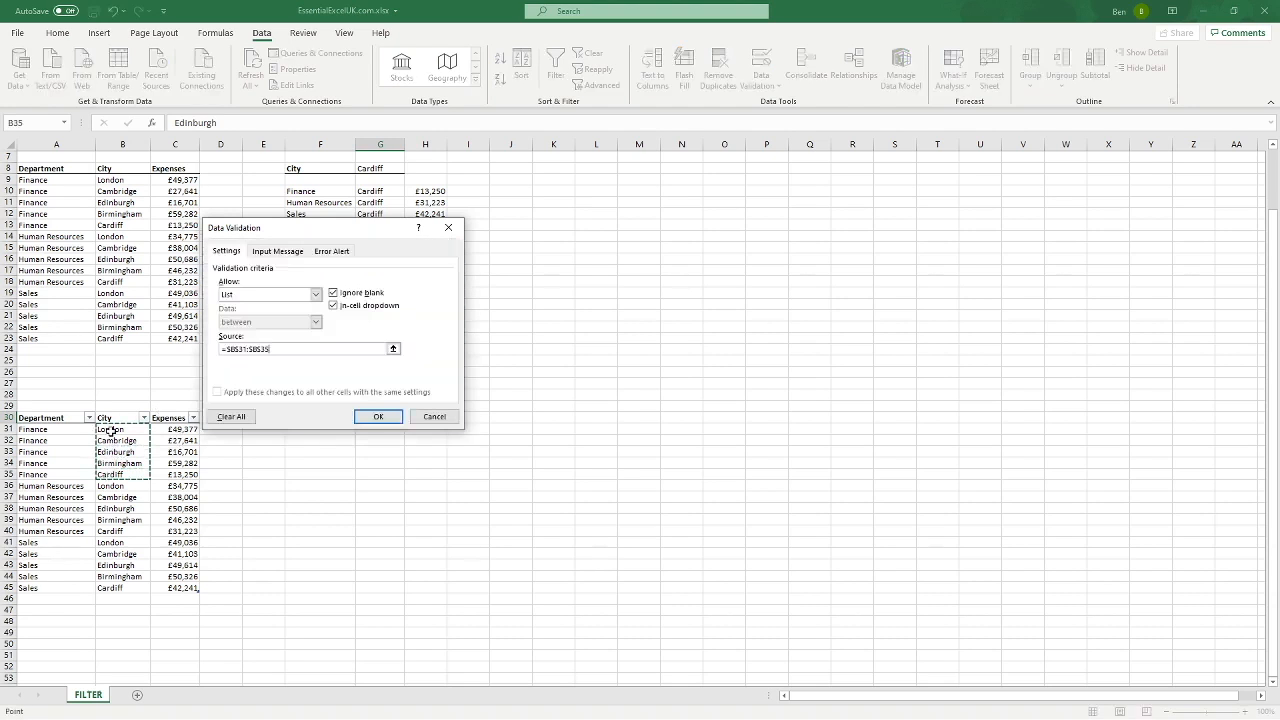
click(379, 416)
Choose Cambridge as the city from the validation list in G30
click(410, 417)
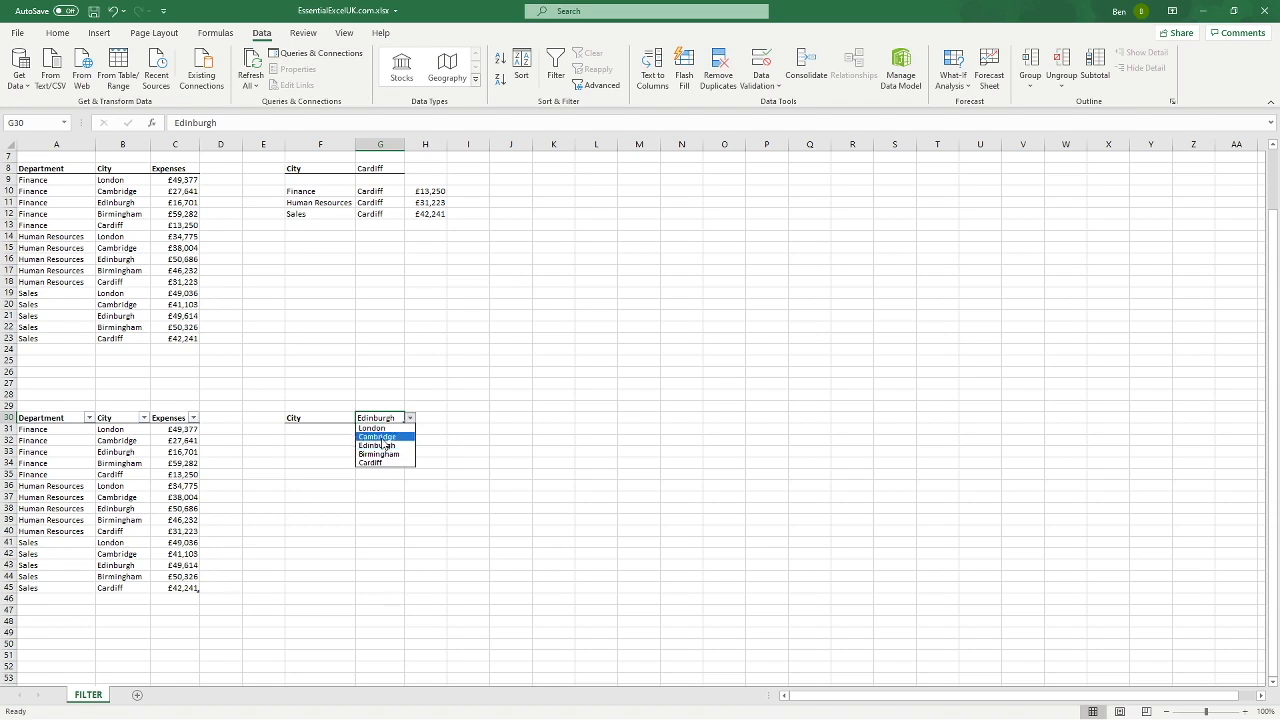
click(377, 437)
click(451, 432)
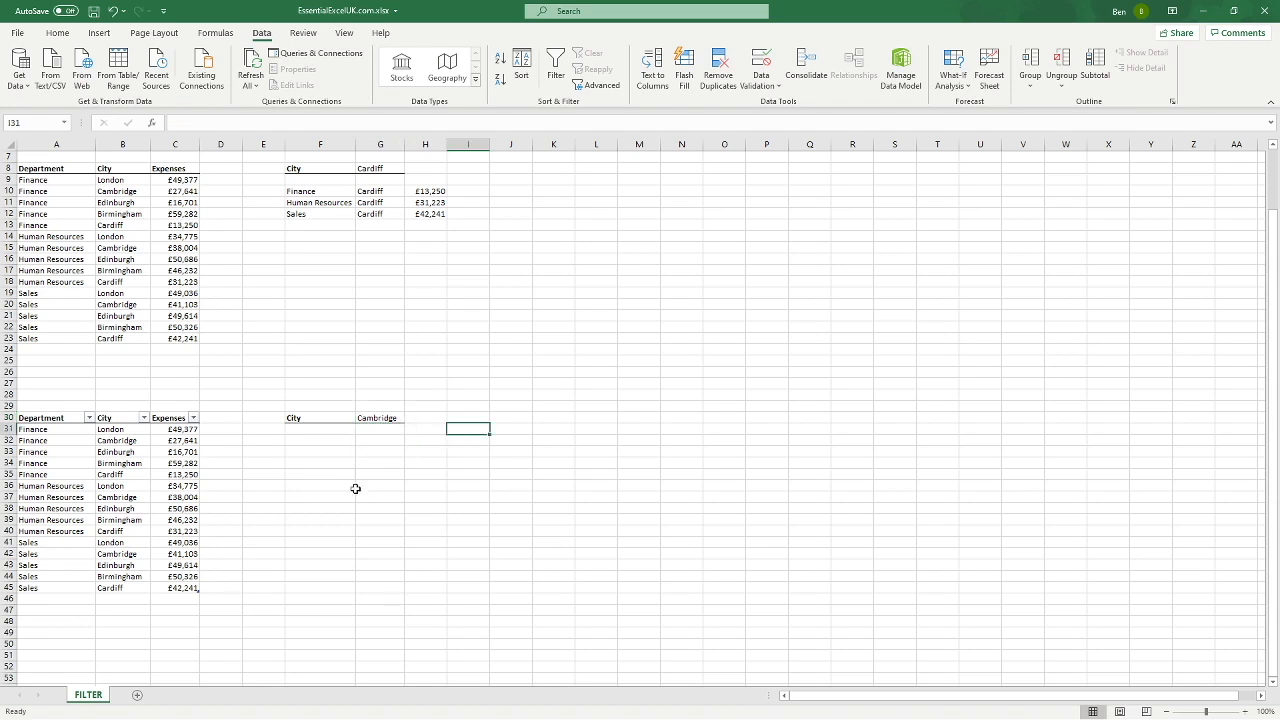
Begin a FILTER formula in F32 with the Expenses table as the array and Expenses[City]=G30 as the include condition
click(304, 441)
text(=)
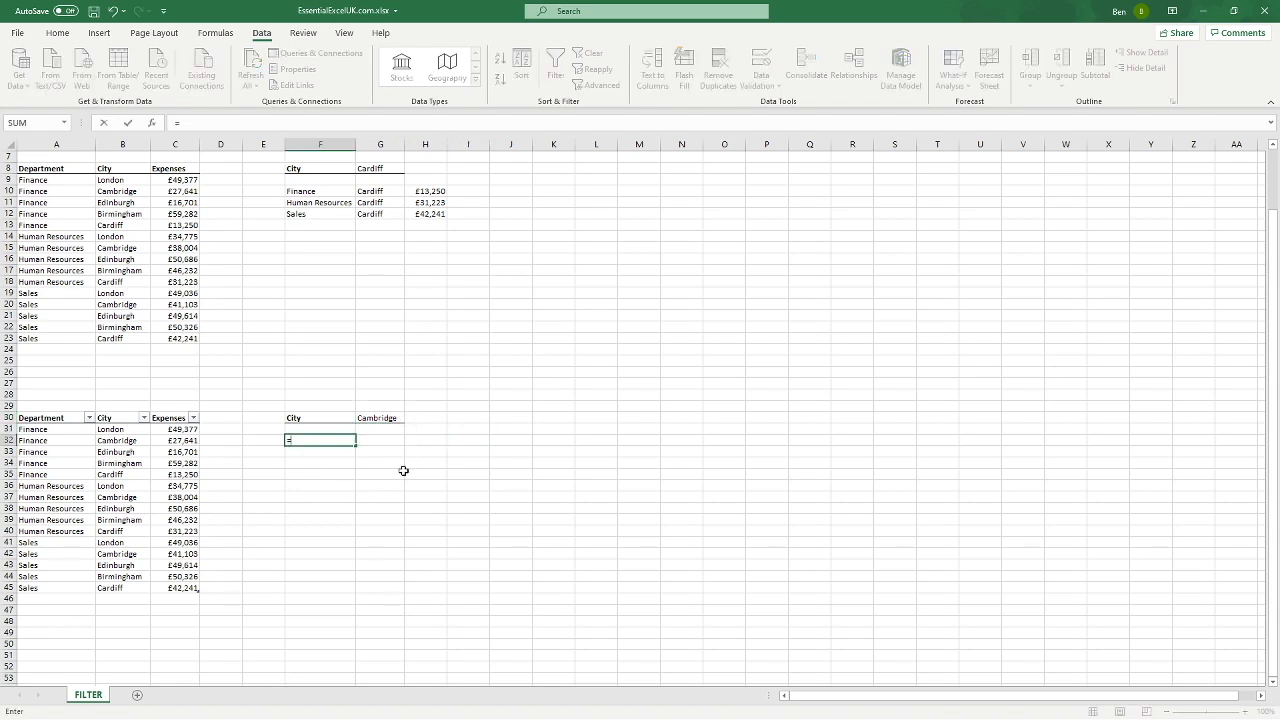
text(filter()
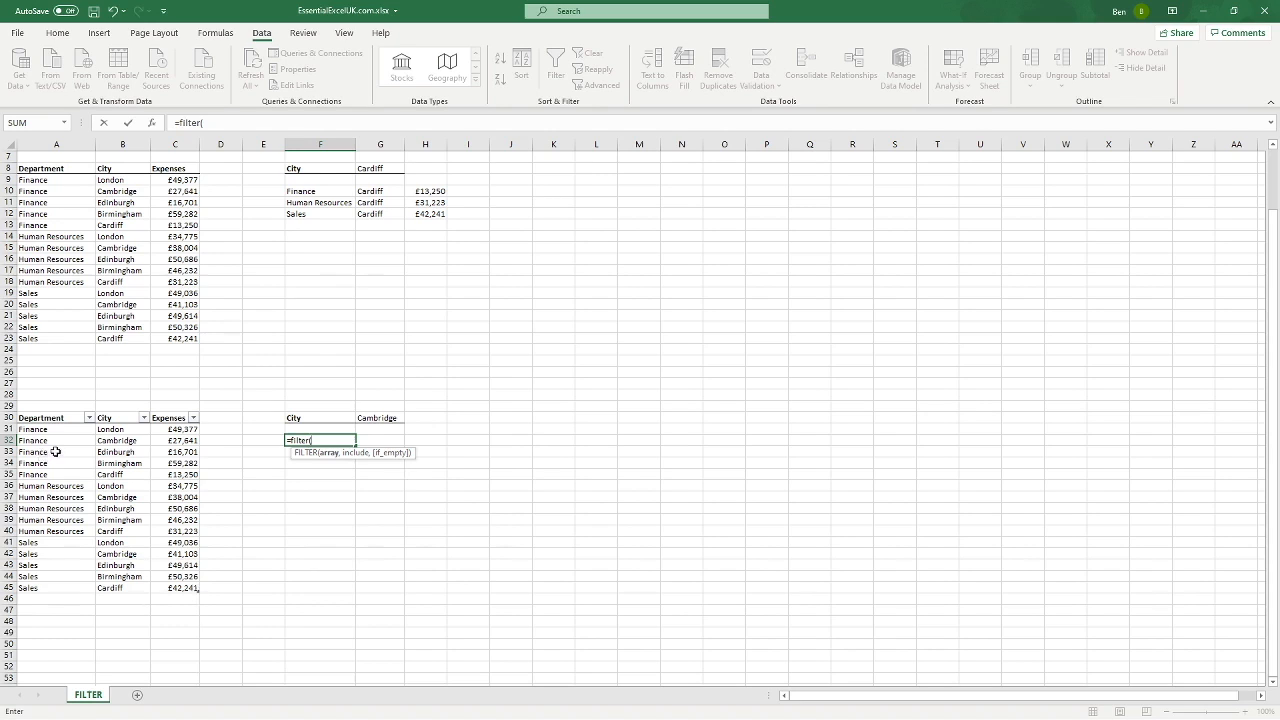
click(12, 405)
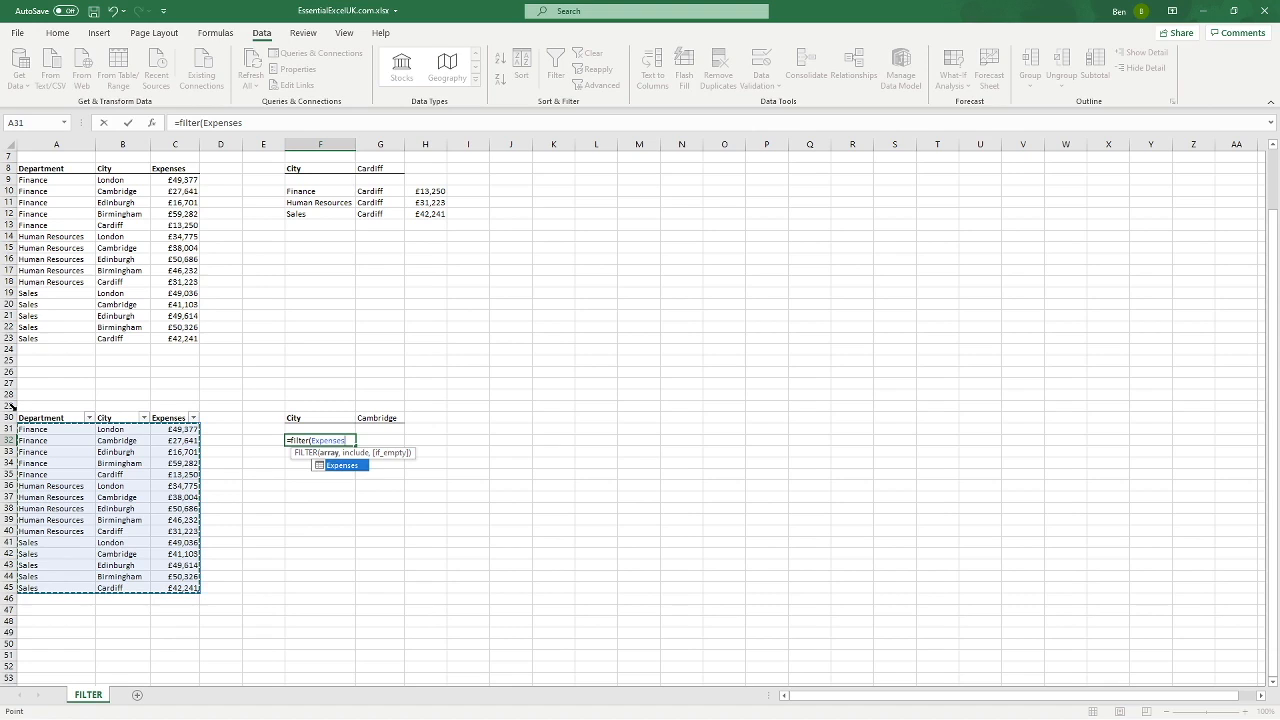
text(,)
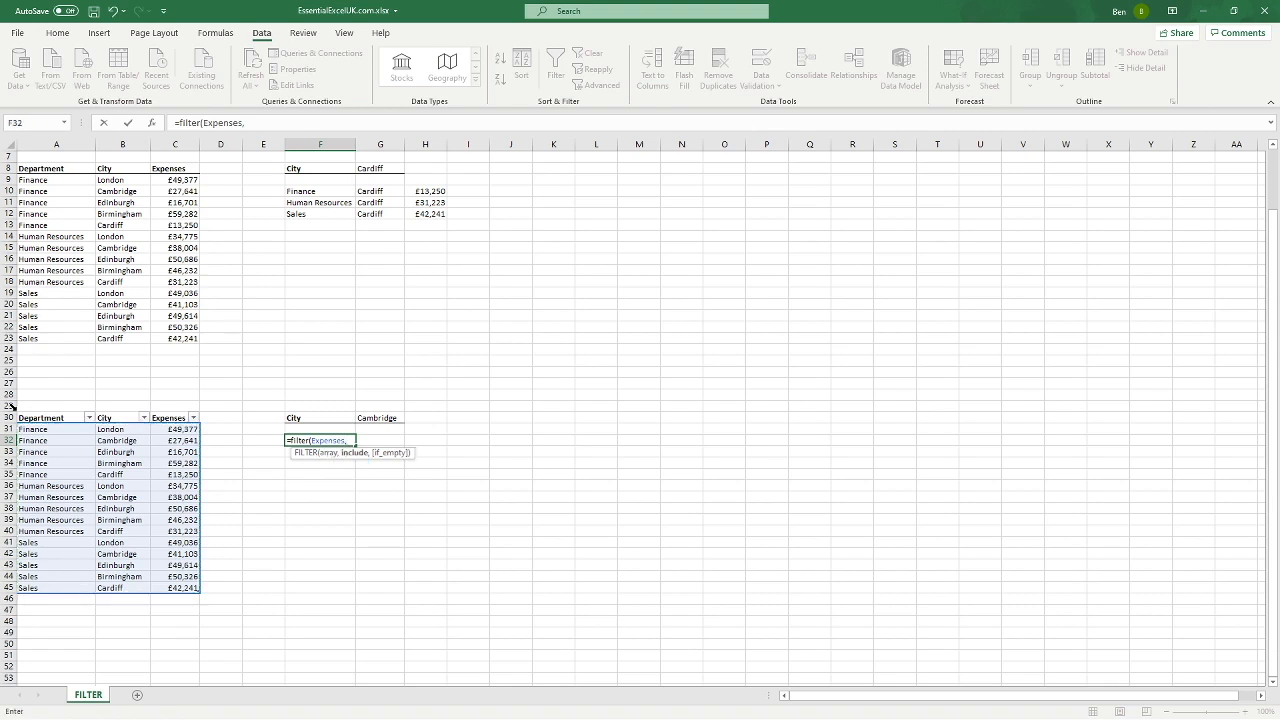
click(116, 409)
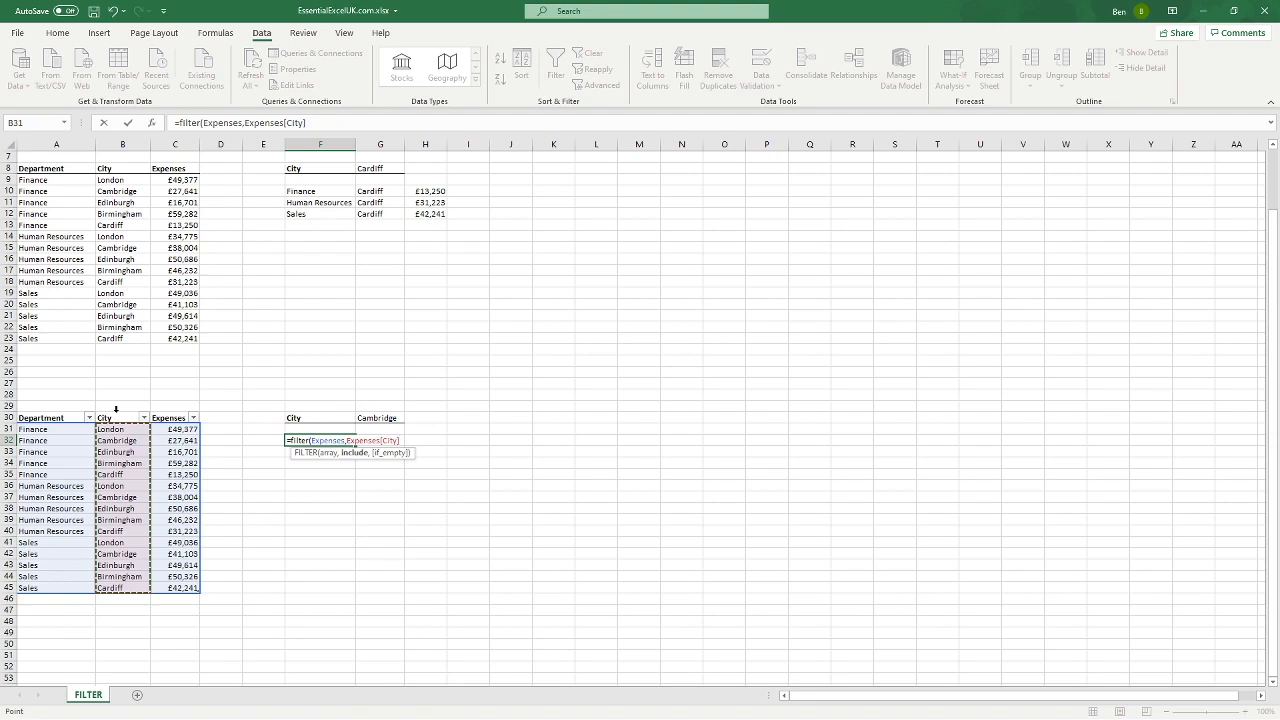
text(=)
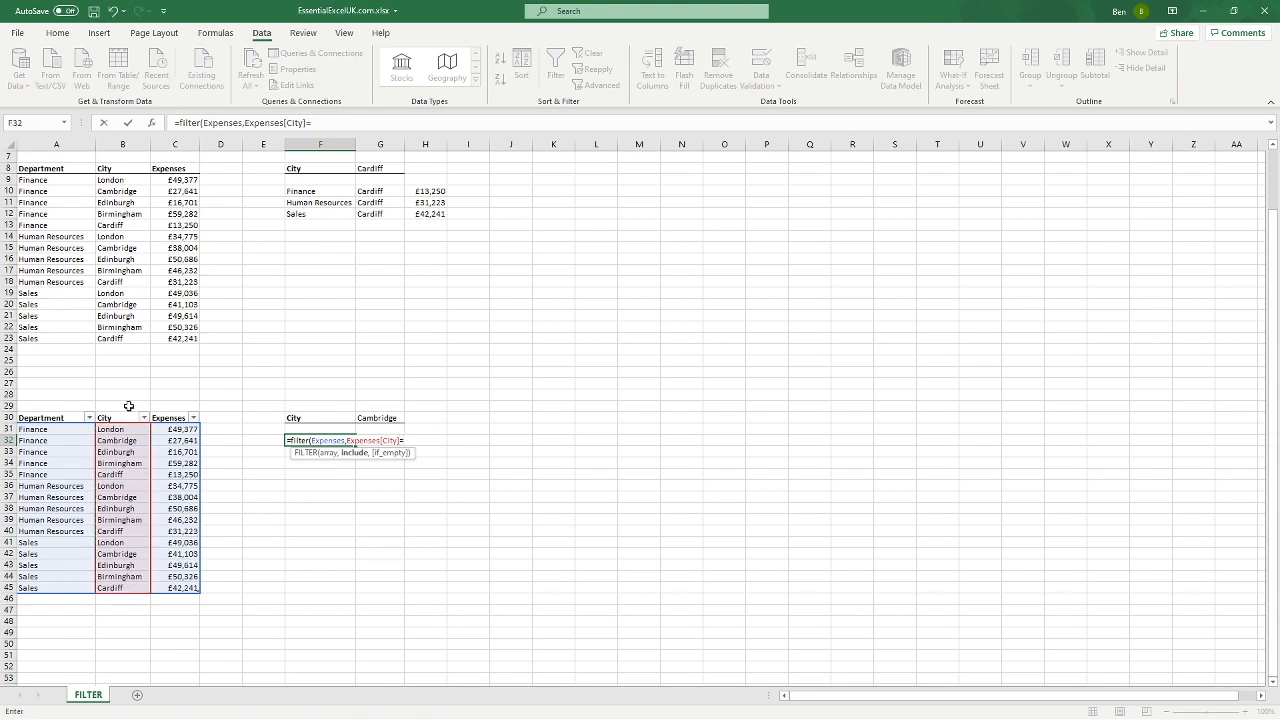
click(372, 420)
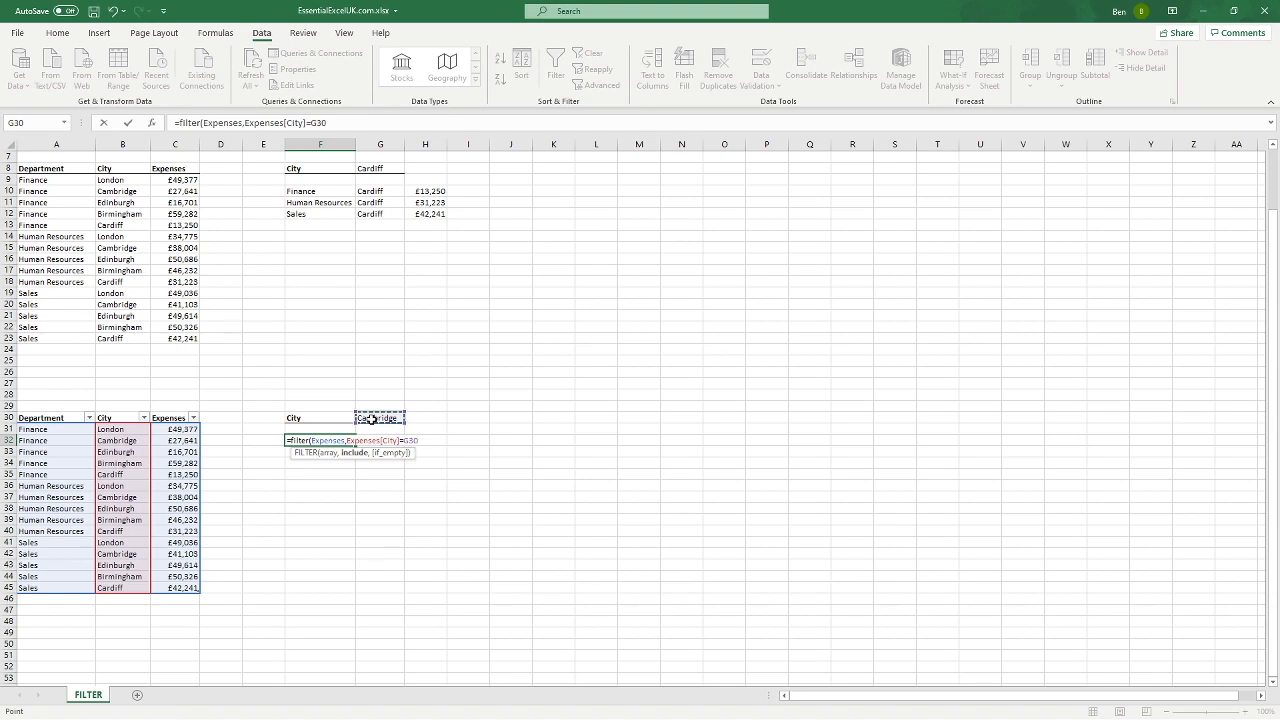
Complete the F32 formula with the if_empty argument "Not Found", making it =FILTER(Expenses,Expenses[City]=G30,"Not Found")
text(,"Notfoun)
key(BackSpace)
key(BackSpace)
key(BackSpace)
key(BackSpace)
text(Found")
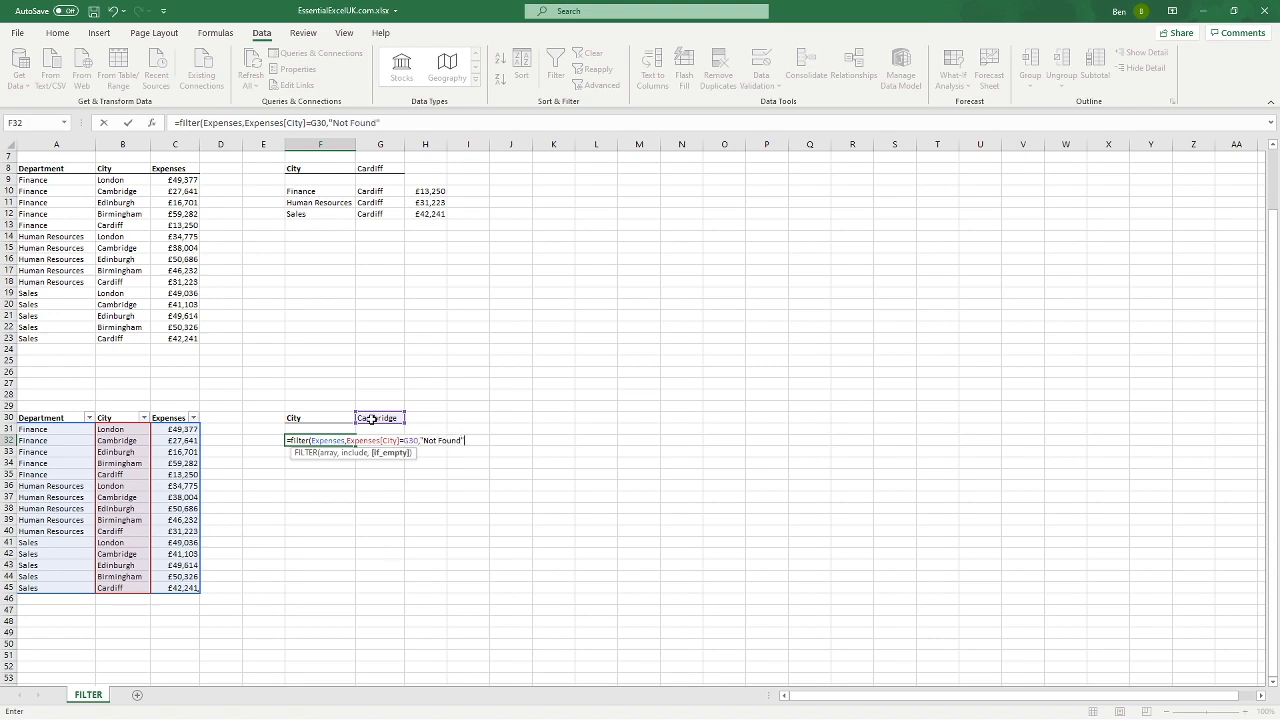
text())
key(Return)
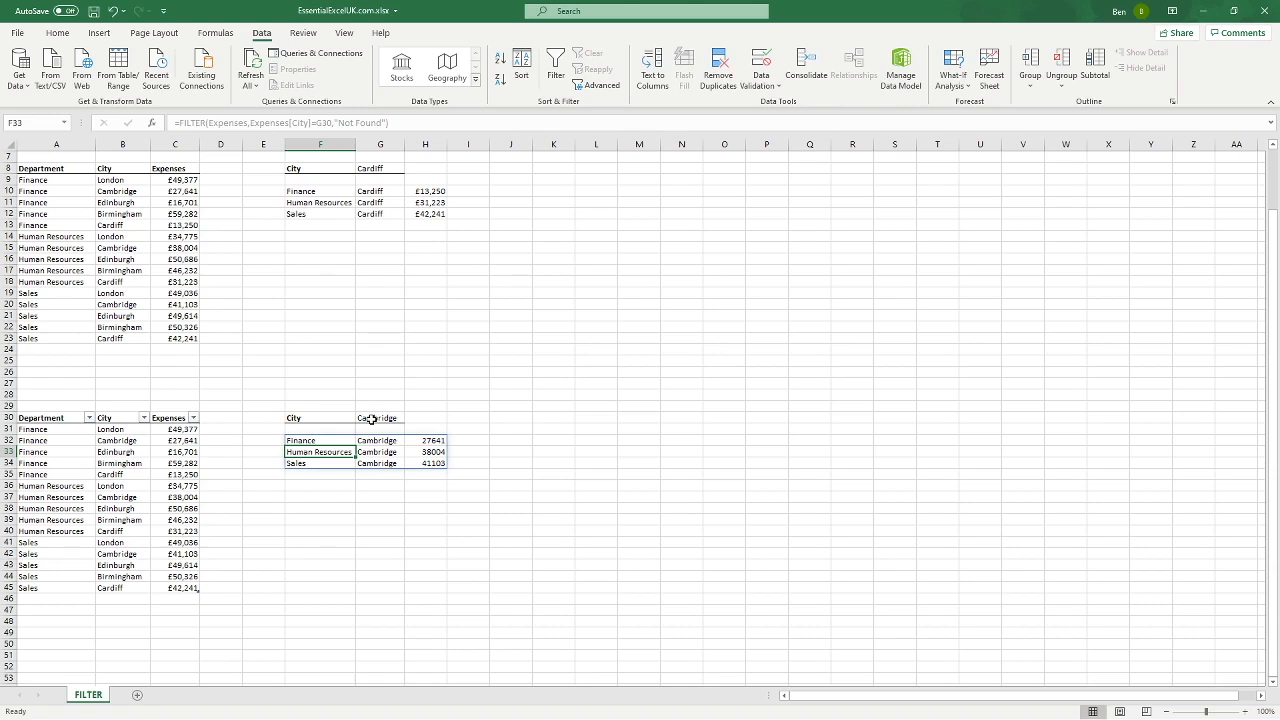
Copy the currency format from C36 in the Expenses column to the result cells in column H, from H32 downward
drag(185, 429, 183, 513)
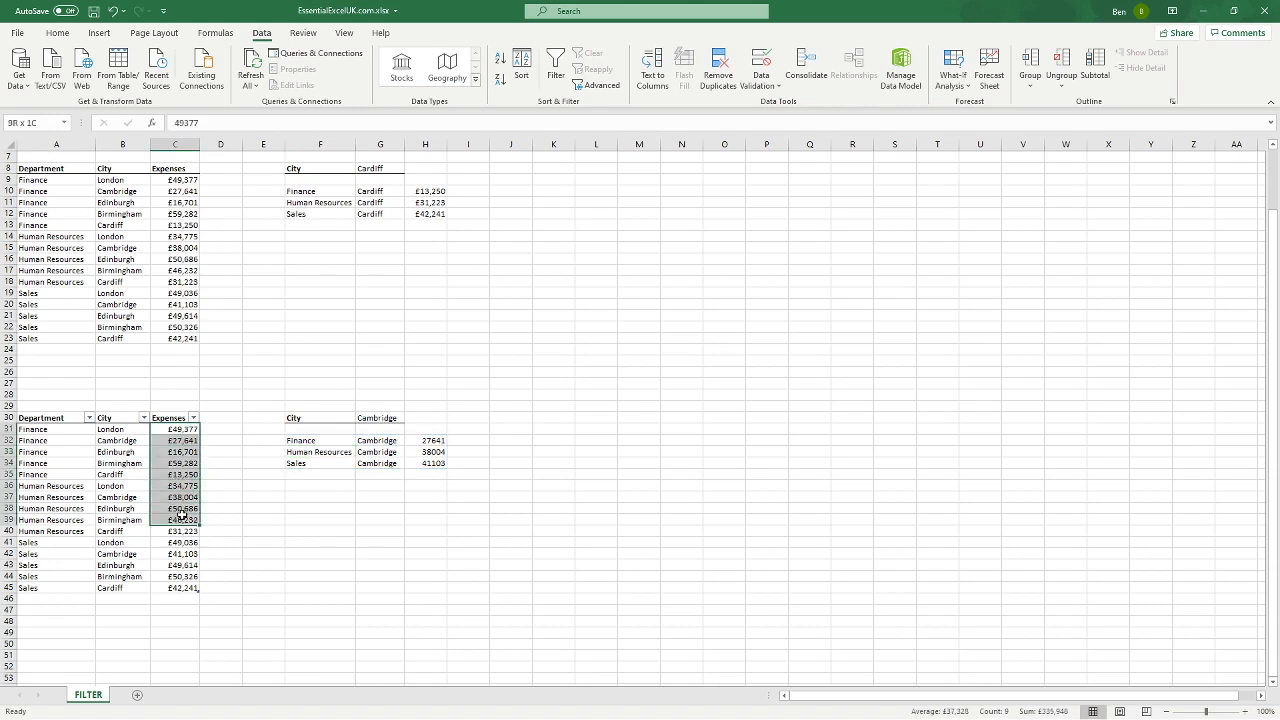
click(182, 430)
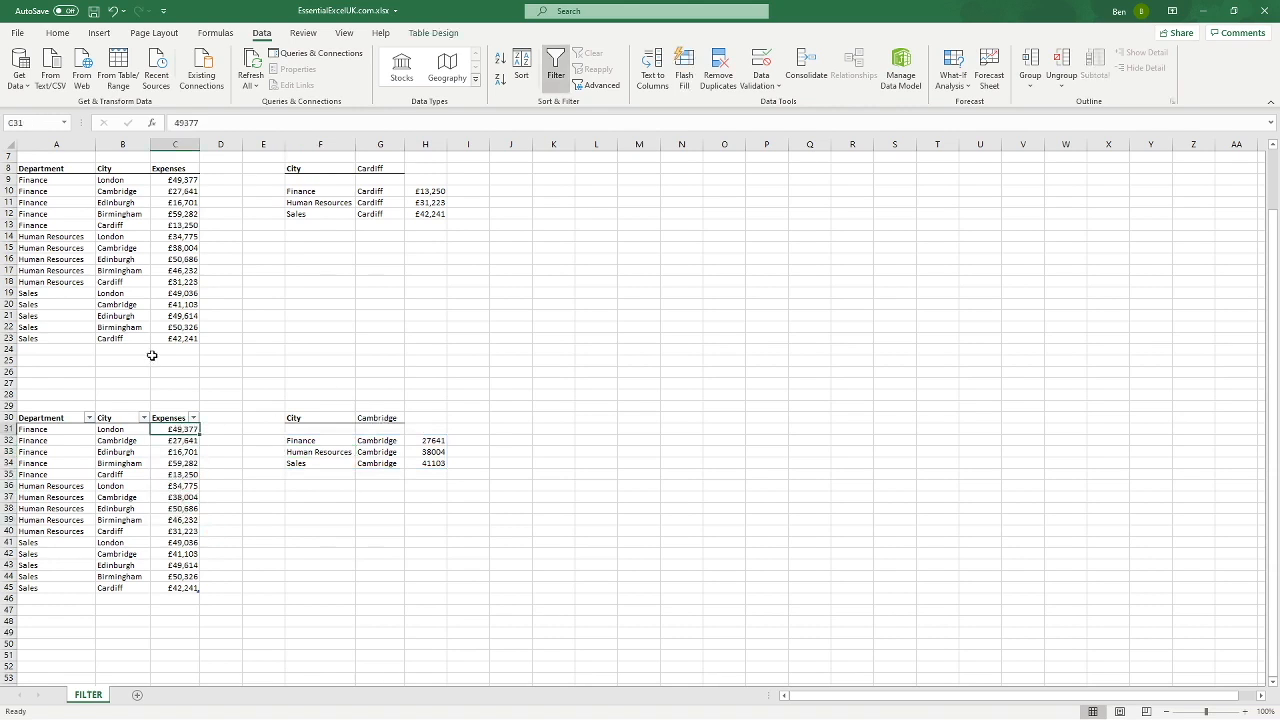
click(185, 485)
click(57, 33)
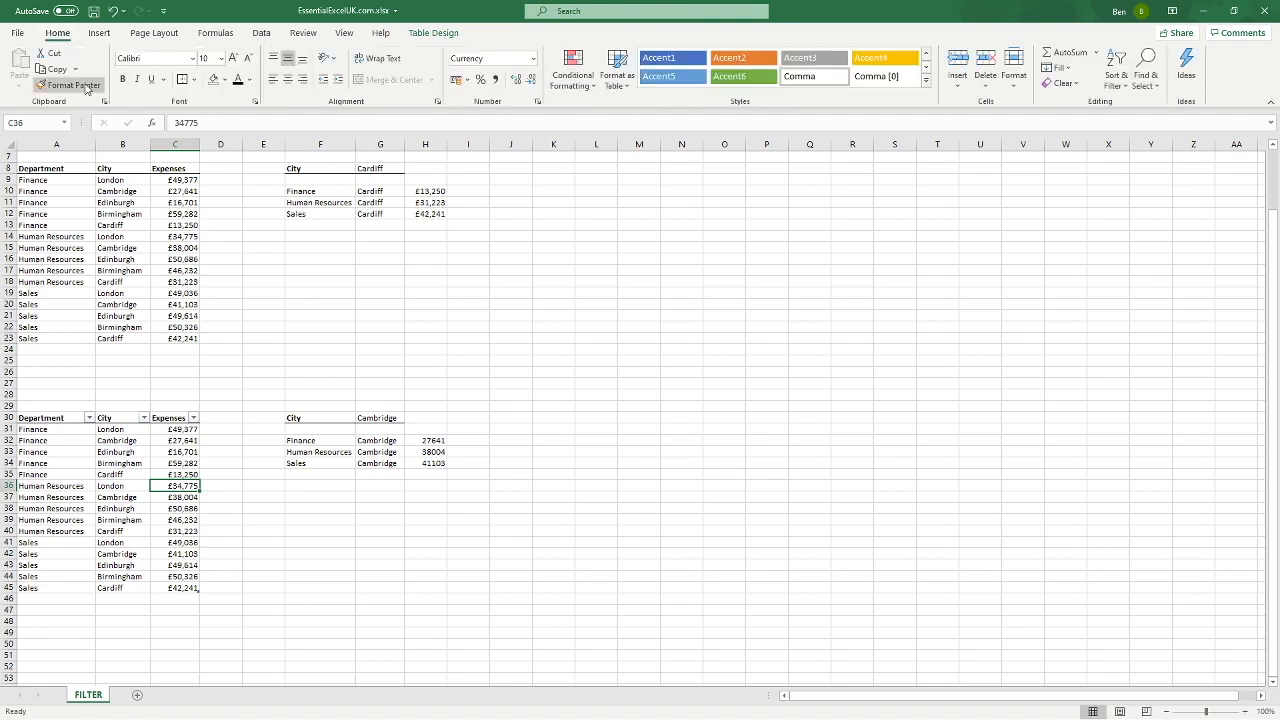
click(86, 86)
drag(432, 440, 435, 583)
click(491, 518)
Clear the city in G30 to test the formula's "Not Found" fallback
click(390, 417)
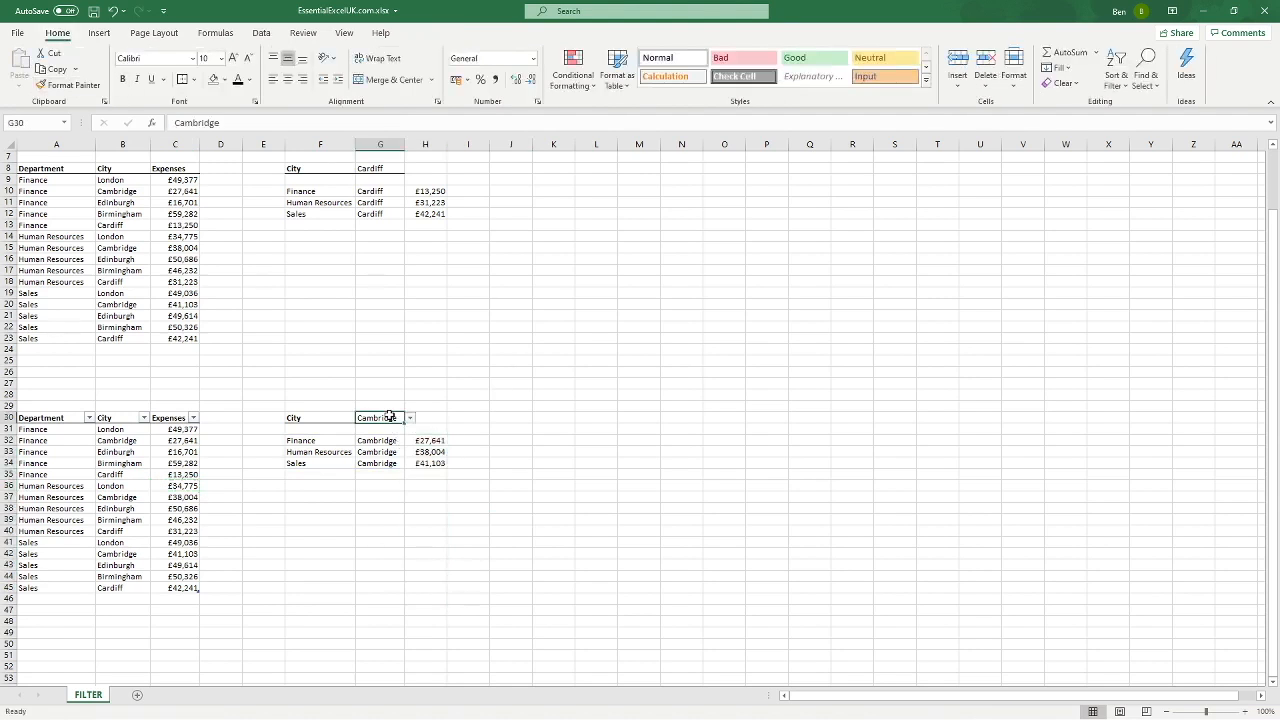
key(Delete)
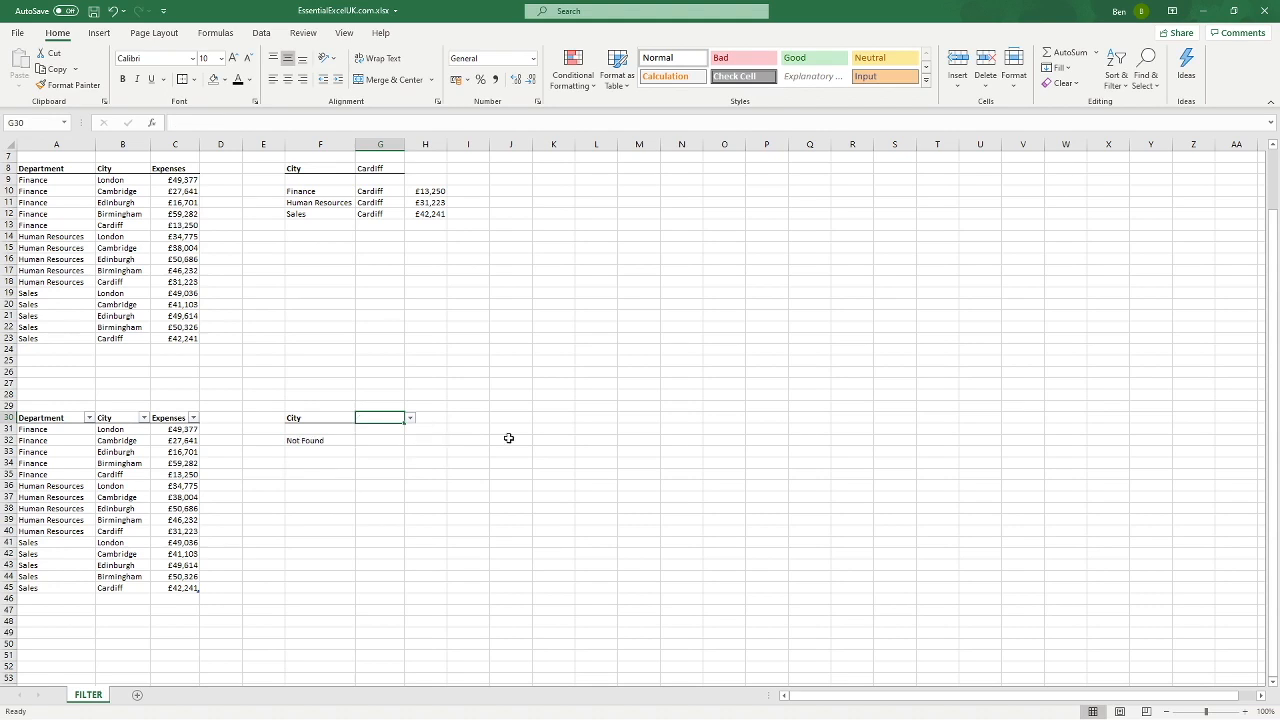
Choose Birmingham as the city criterion in G30 from its drop-down list
click(410, 418)
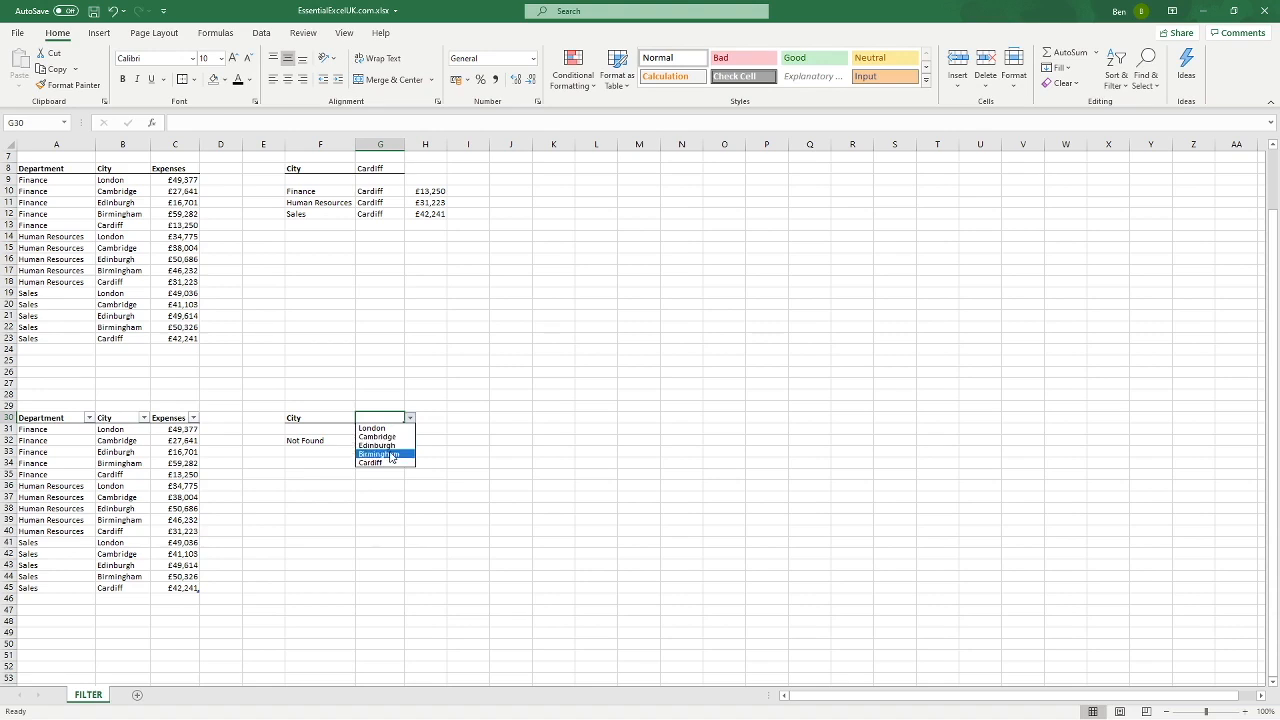
click(391, 455)
click(490, 440)
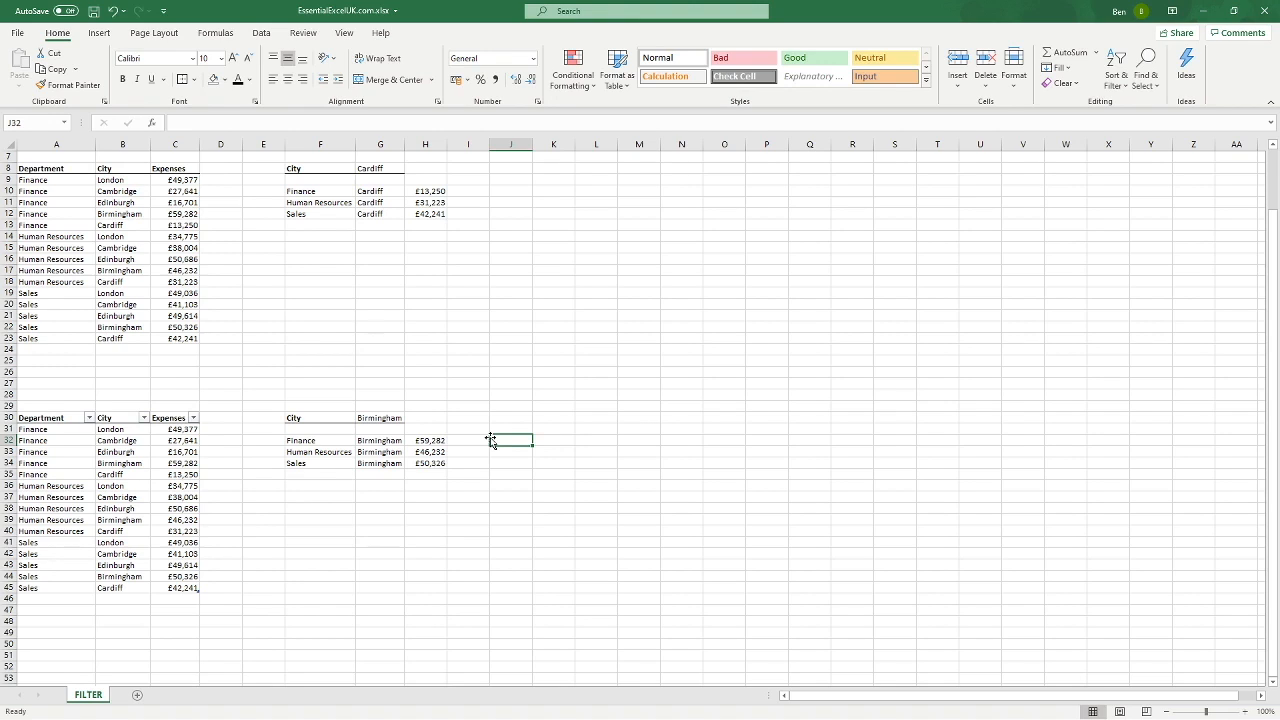
Add a record in row 24 below the plain range: department IT, city Cardiff, expenses 10000
click(101, 201)
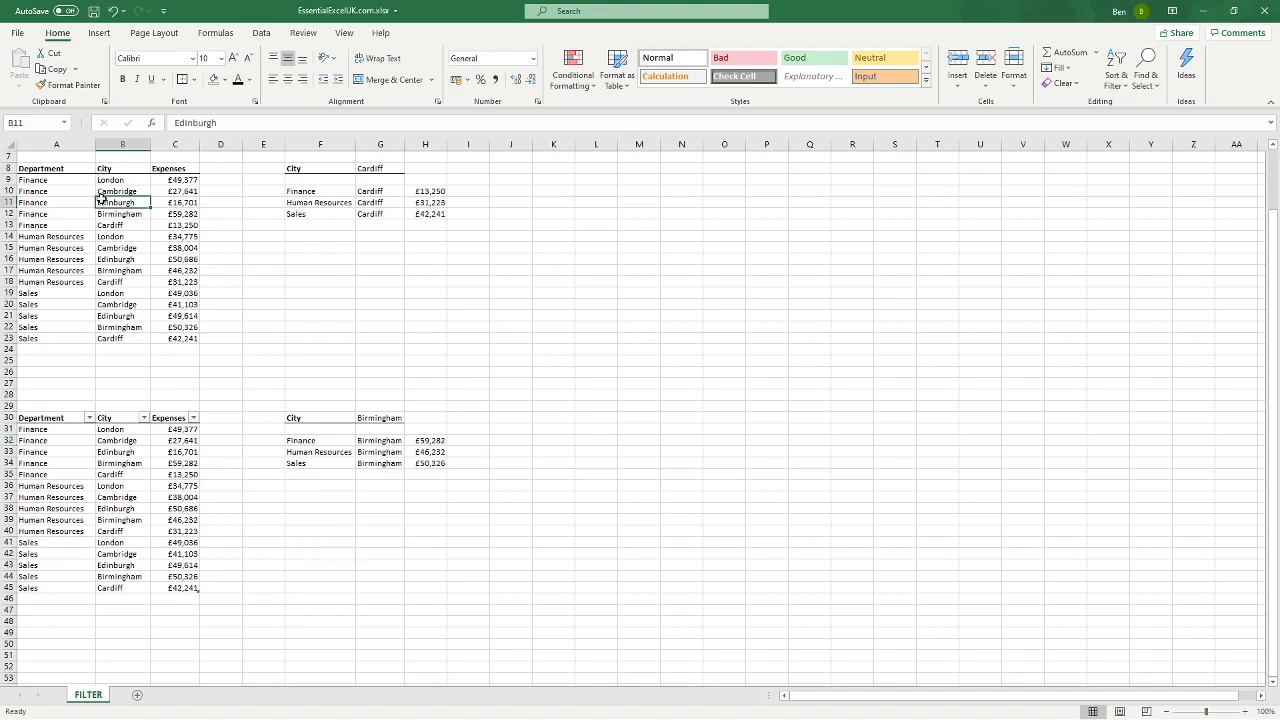
click(54, 345)
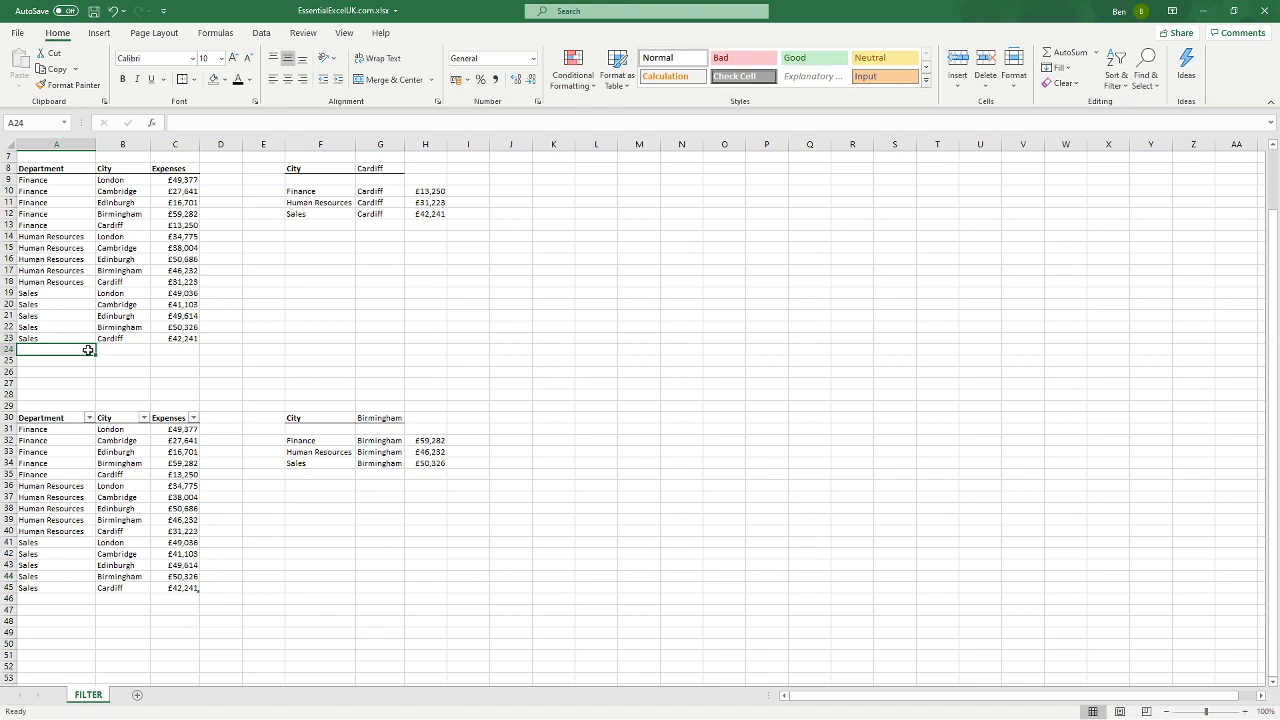
text(IT)
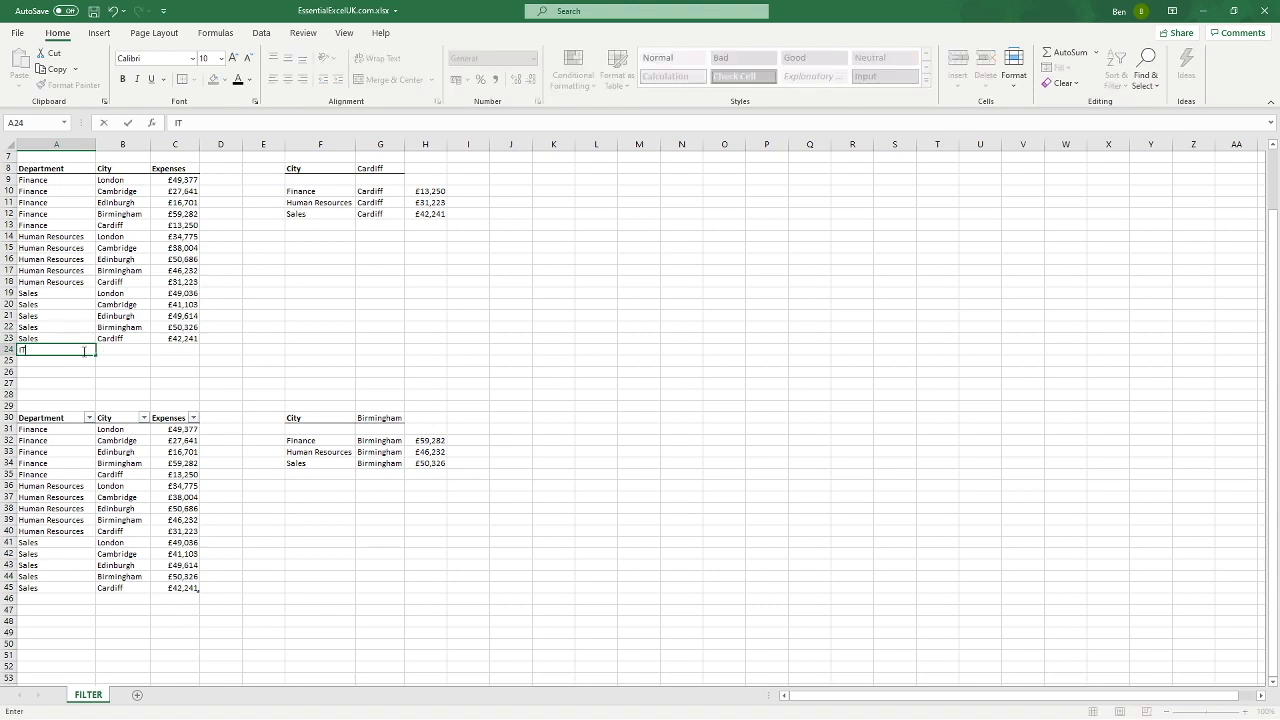
key(Tab)
text(C)
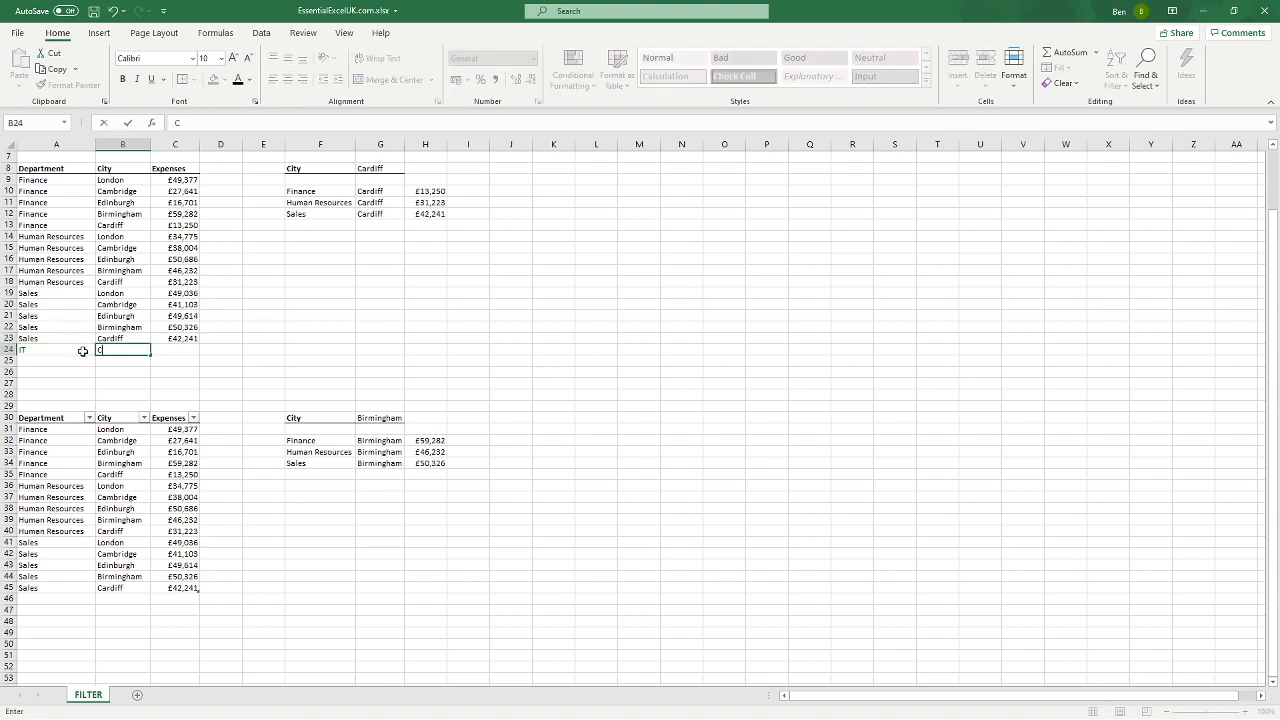
text(ardiff)
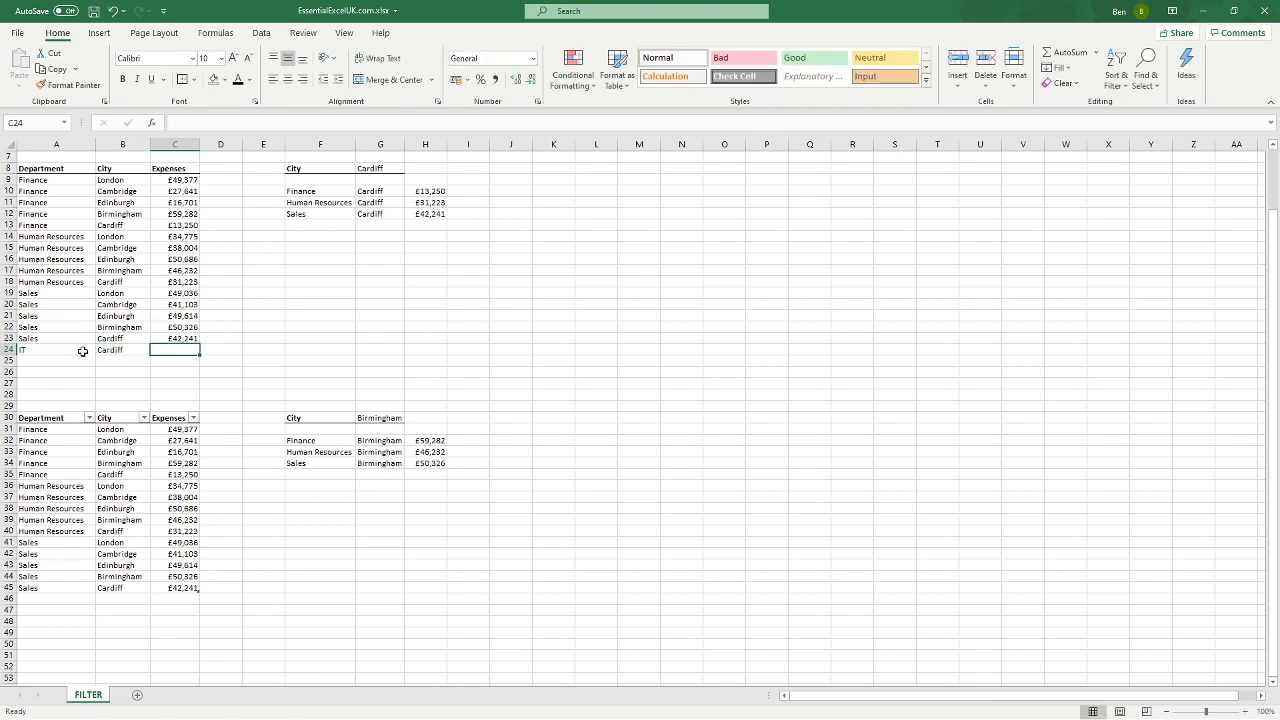
text(10000)
key(Tab)
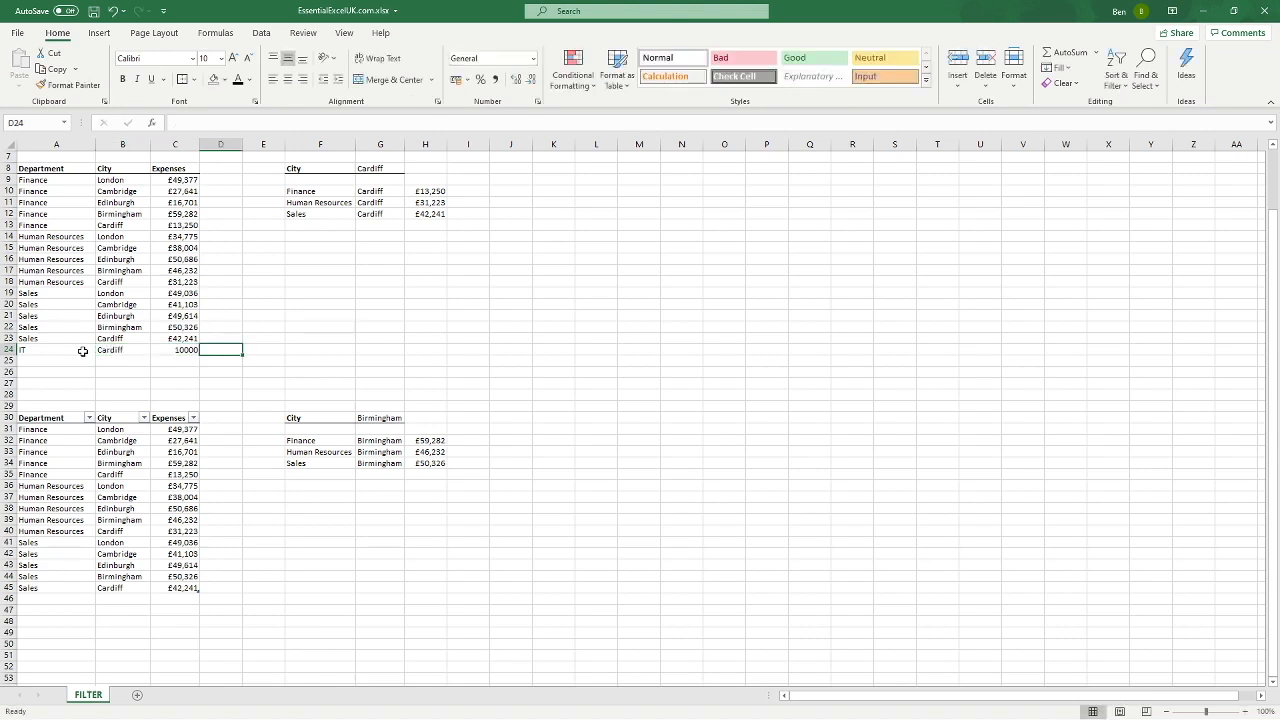
Copy the currency format from C23 to the new expenses value in C24
click(165, 338)
click(72, 85)
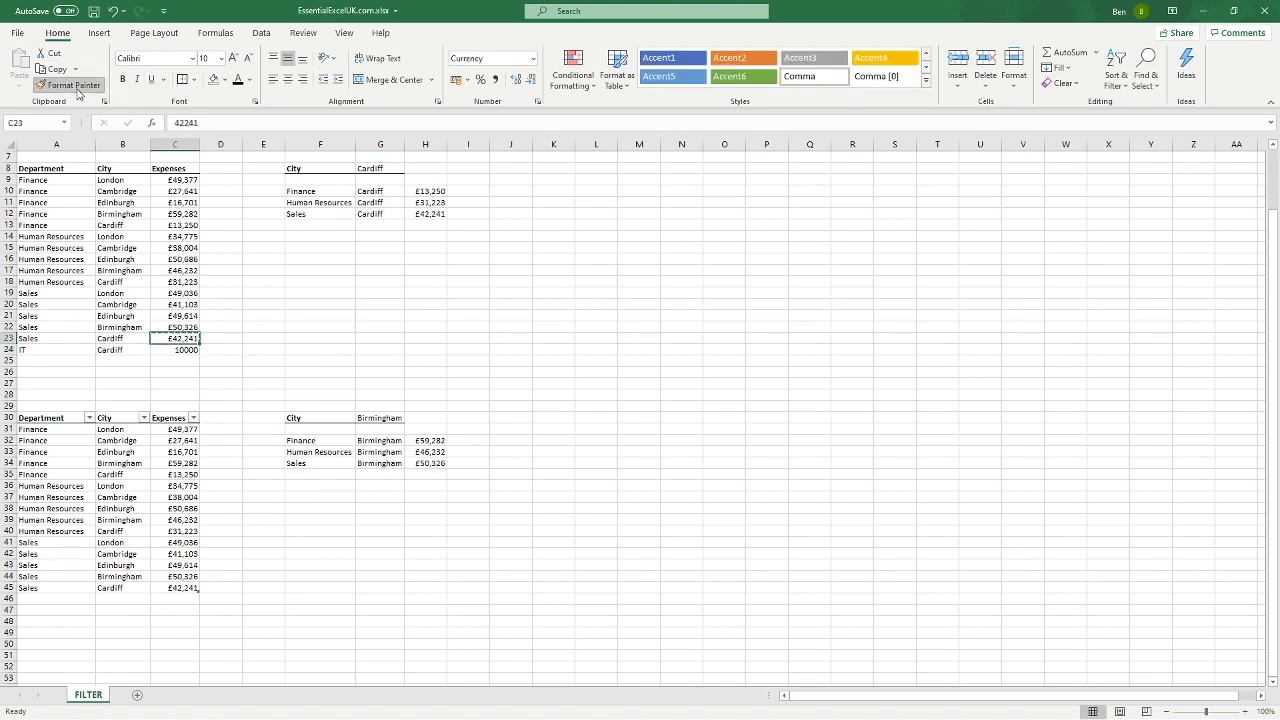
click(177, 349)
click(263, 349)
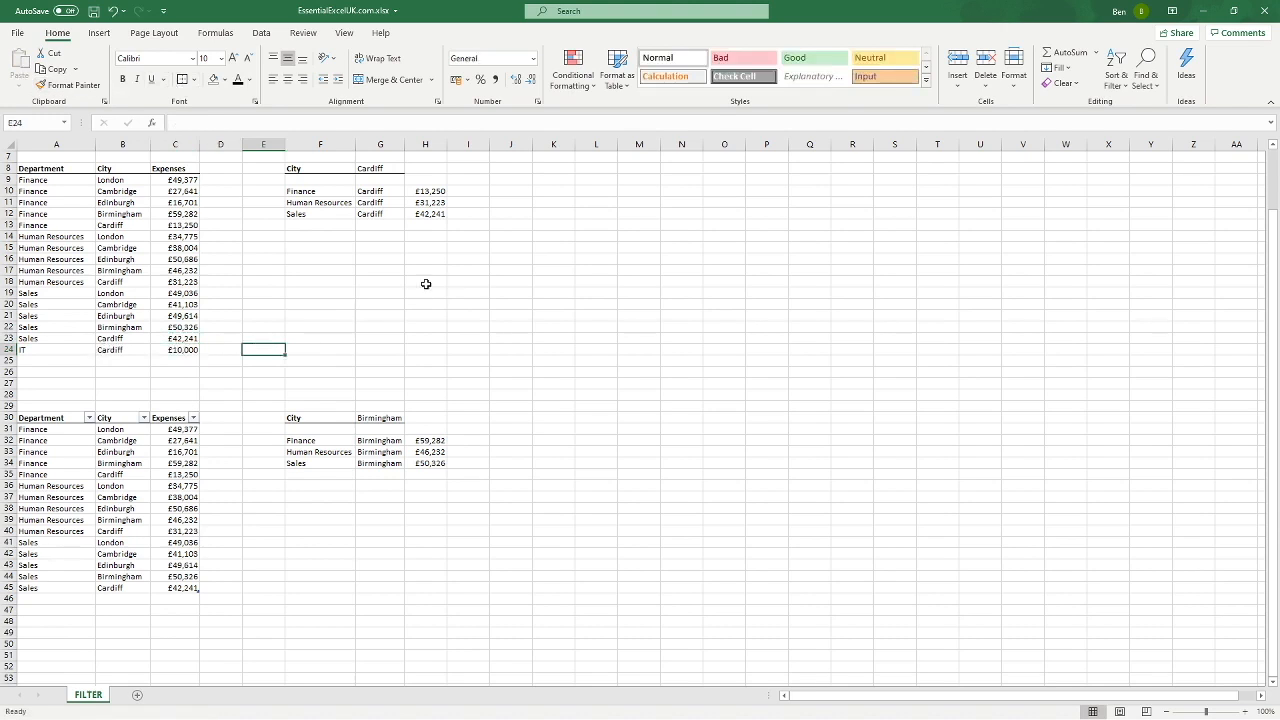
Extend the F10 FILTER formula's ranges to include row 24, making it =FILTER(A9:C24,B9:B24=G8,"Not Found")
click(380, 228)
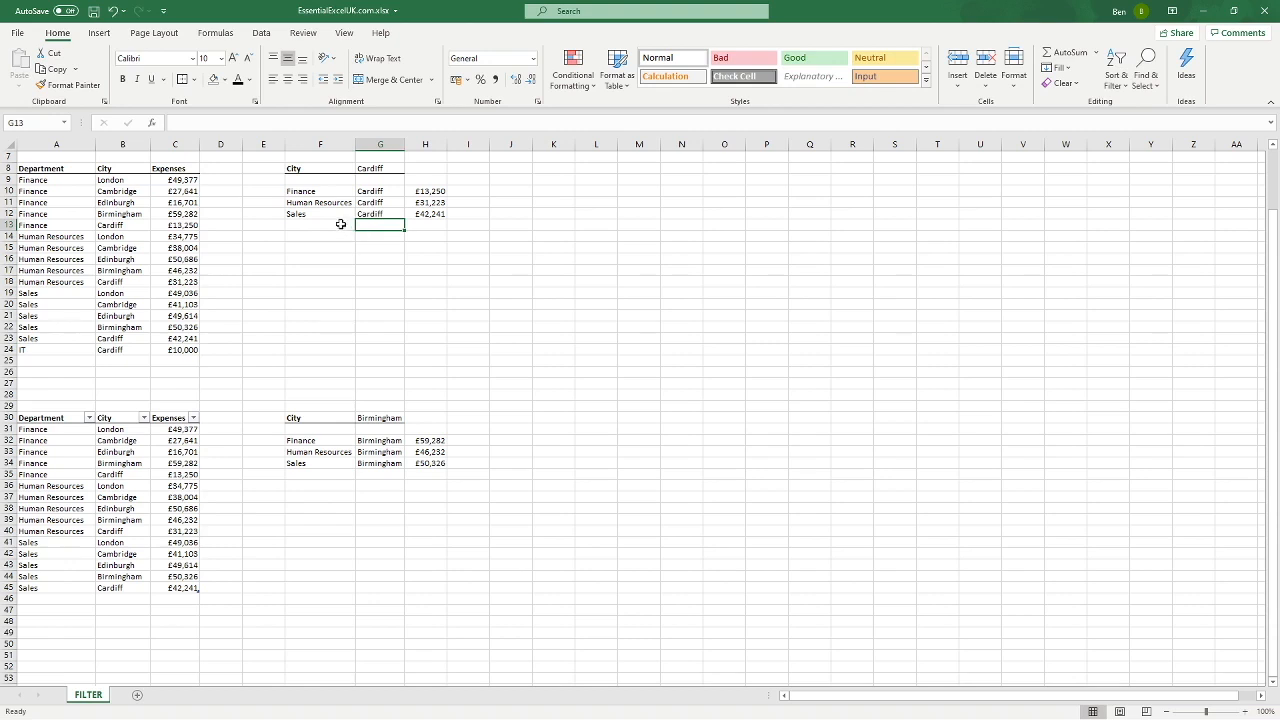
click(61, 348)
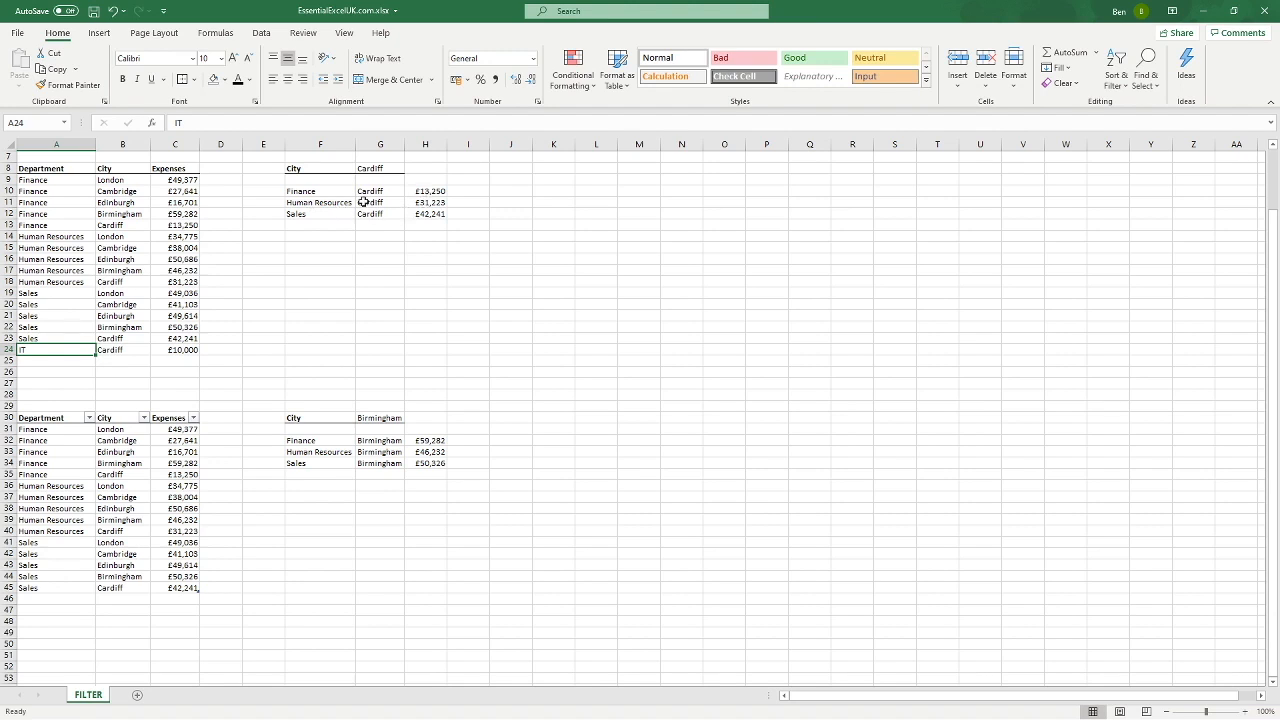
click(334, 190)
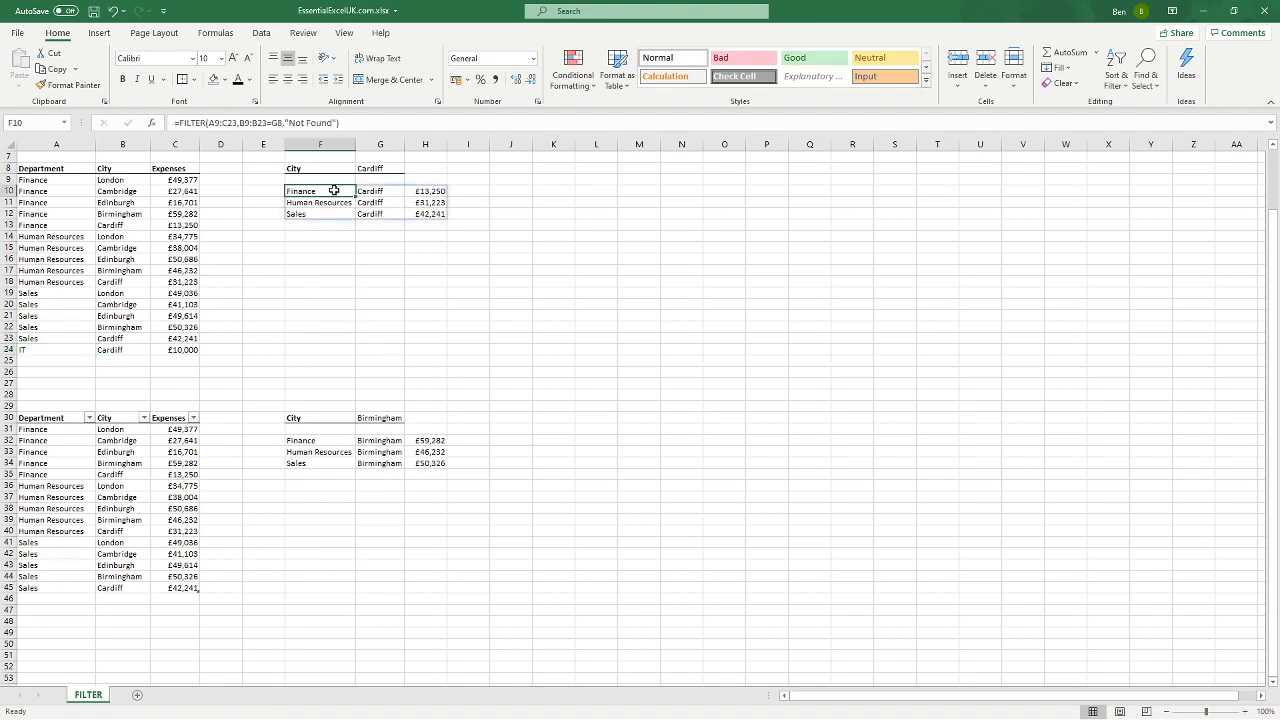
double_click(334, 190)
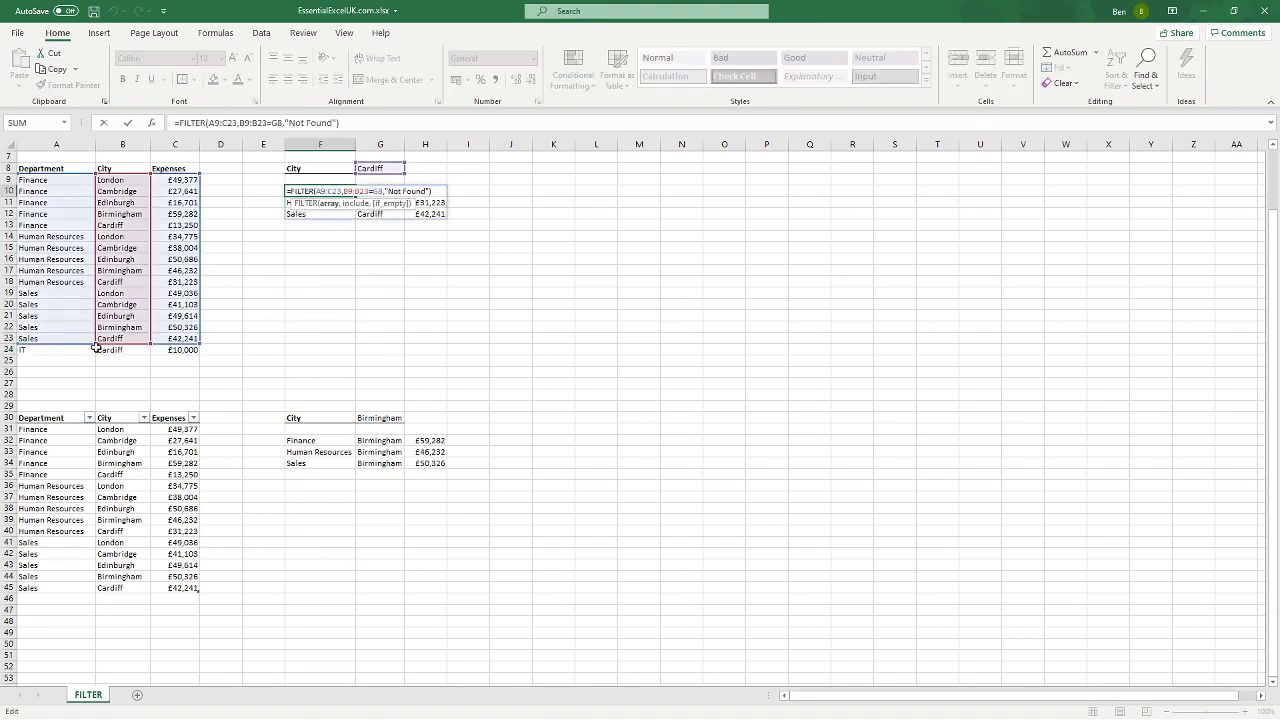
drag(200, 343, 150, 360)
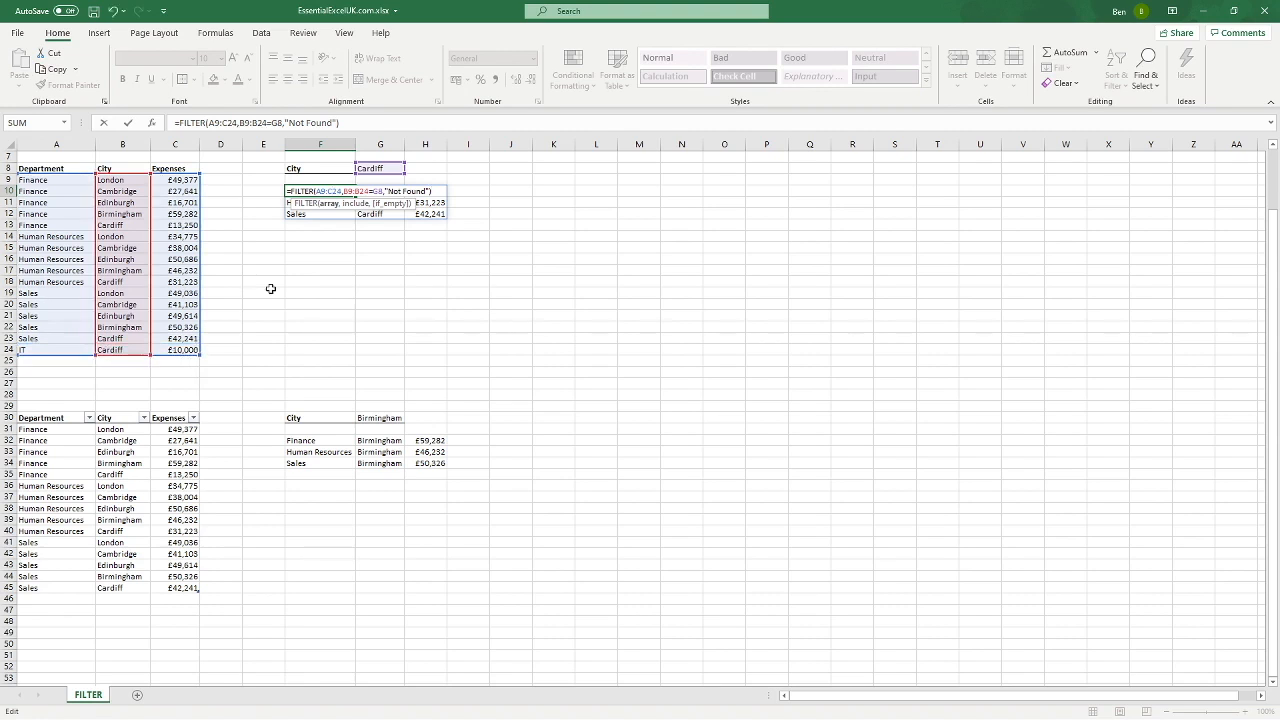
key(Return)
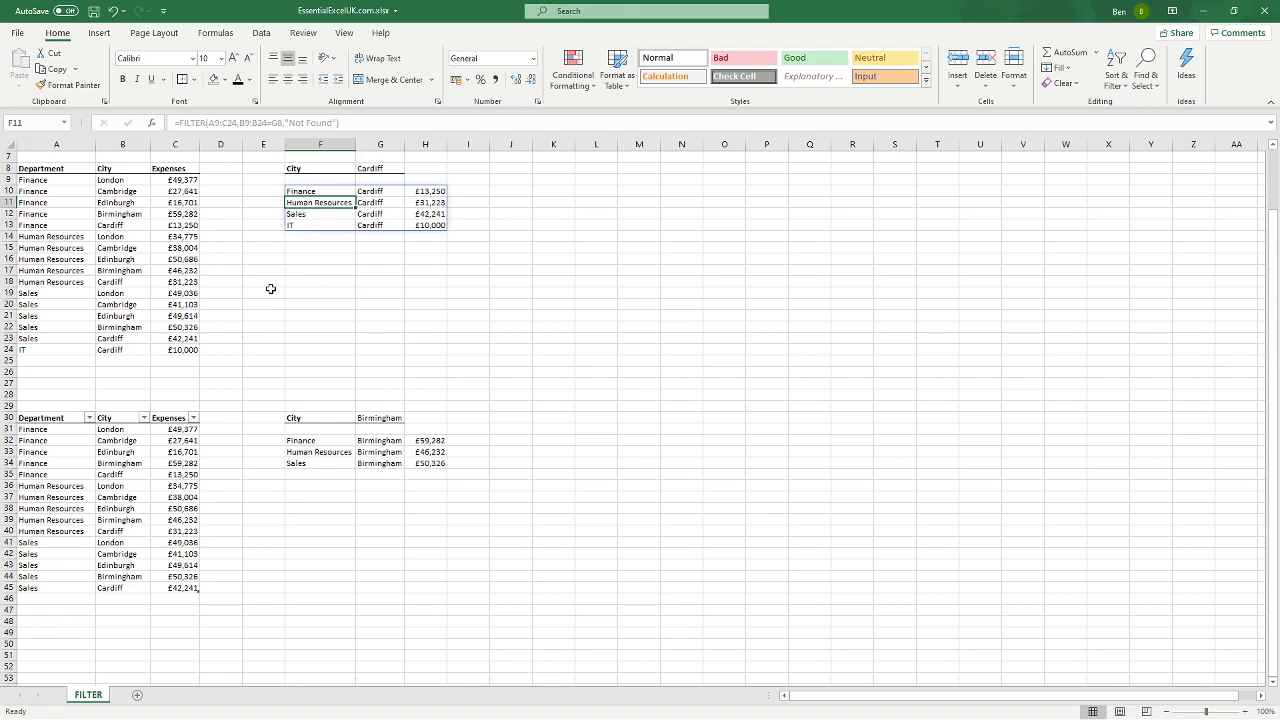
click(270, 289)
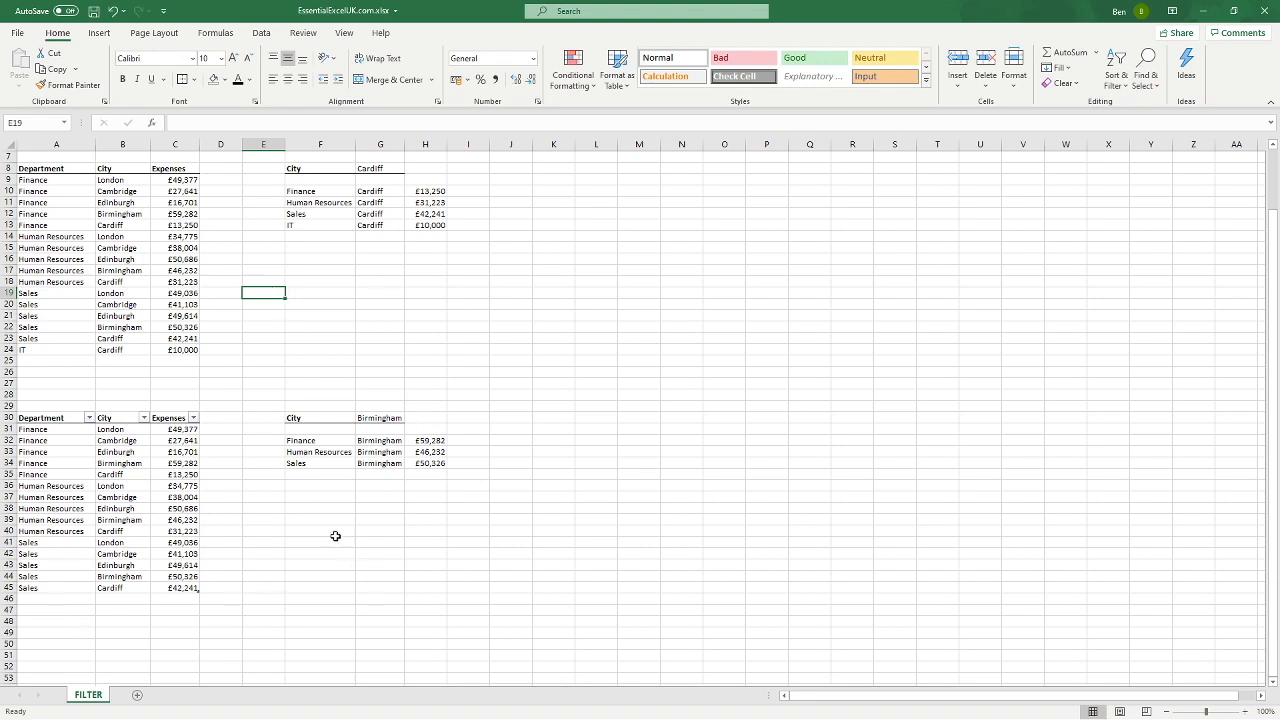
Add a record in row 46 directly below the Expenses table: department IT, city Birmingham, expenses 1000
click(46, 601)
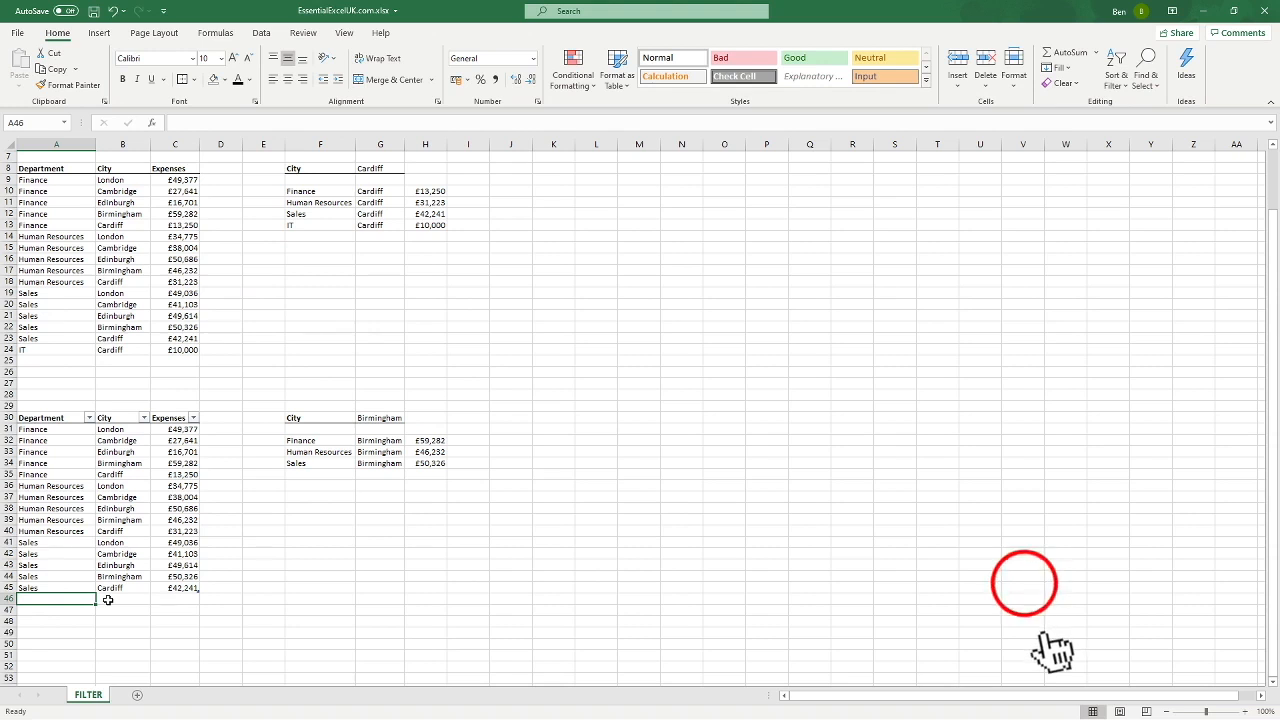
text(IT)
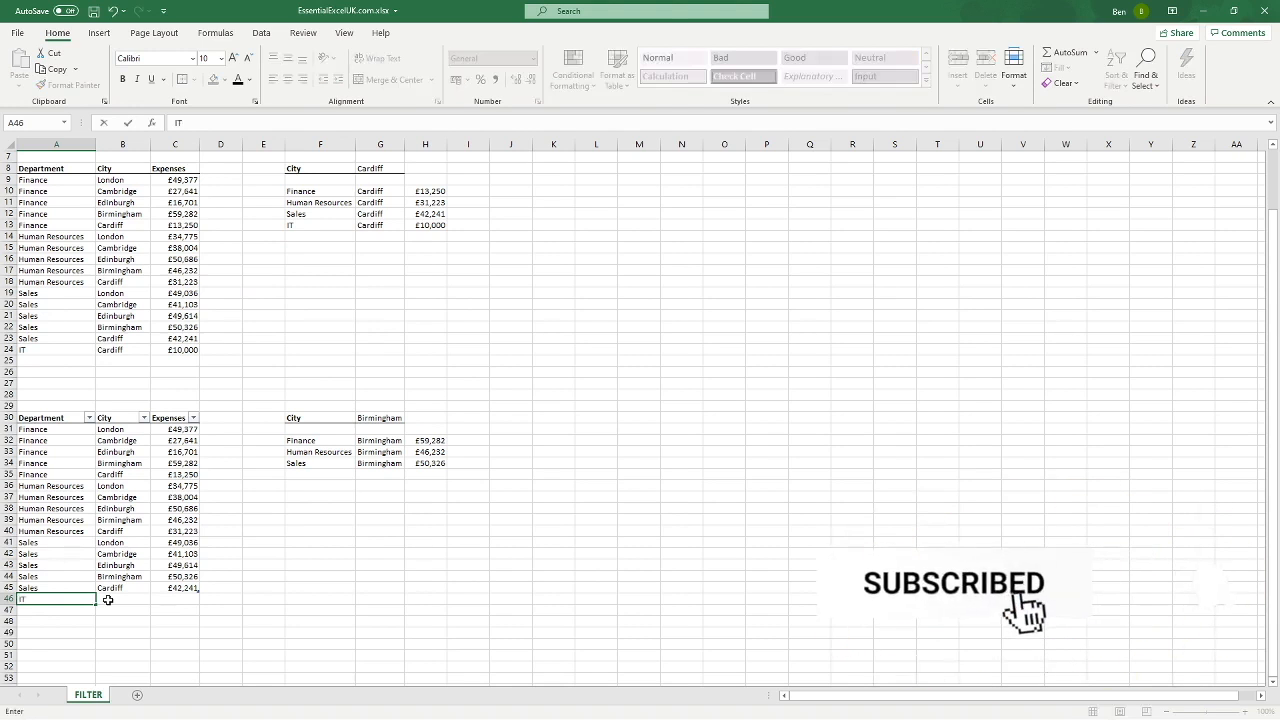
click(107, 599)
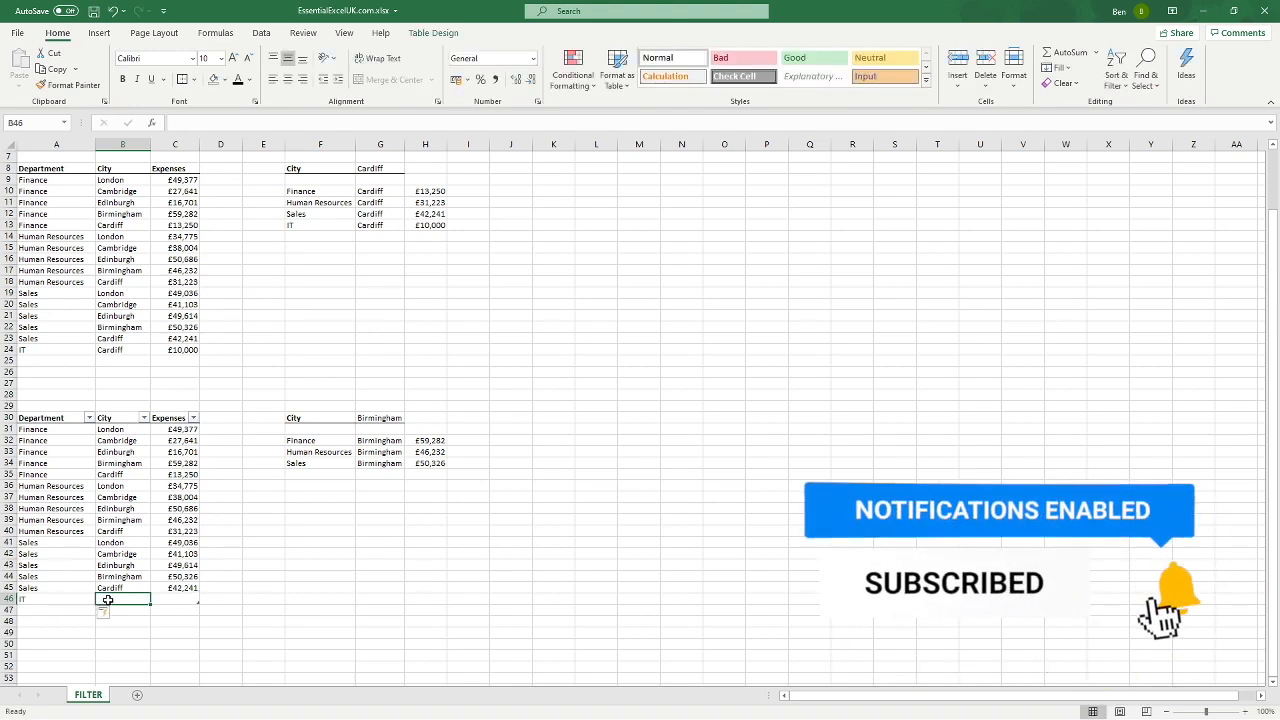
text(Bri)
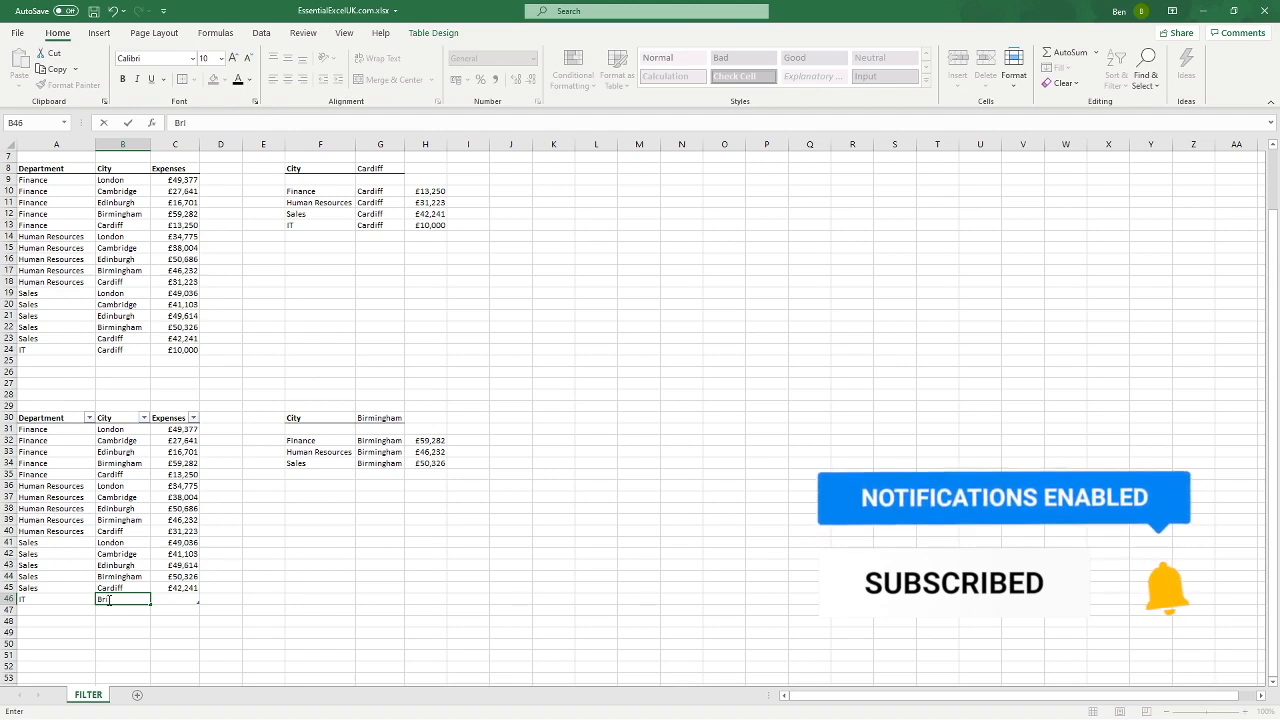
key(BackSpace)
key(BackSpace)
text(irm)
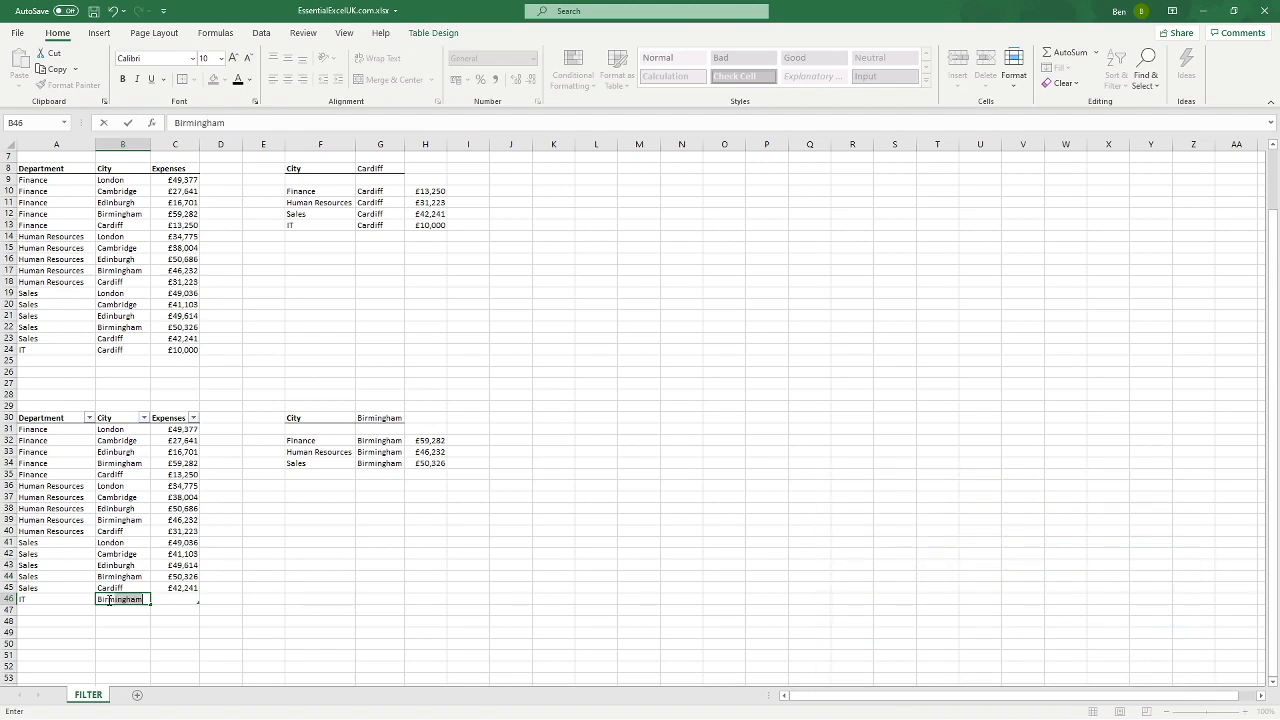
text(ingham)
key(Tab)
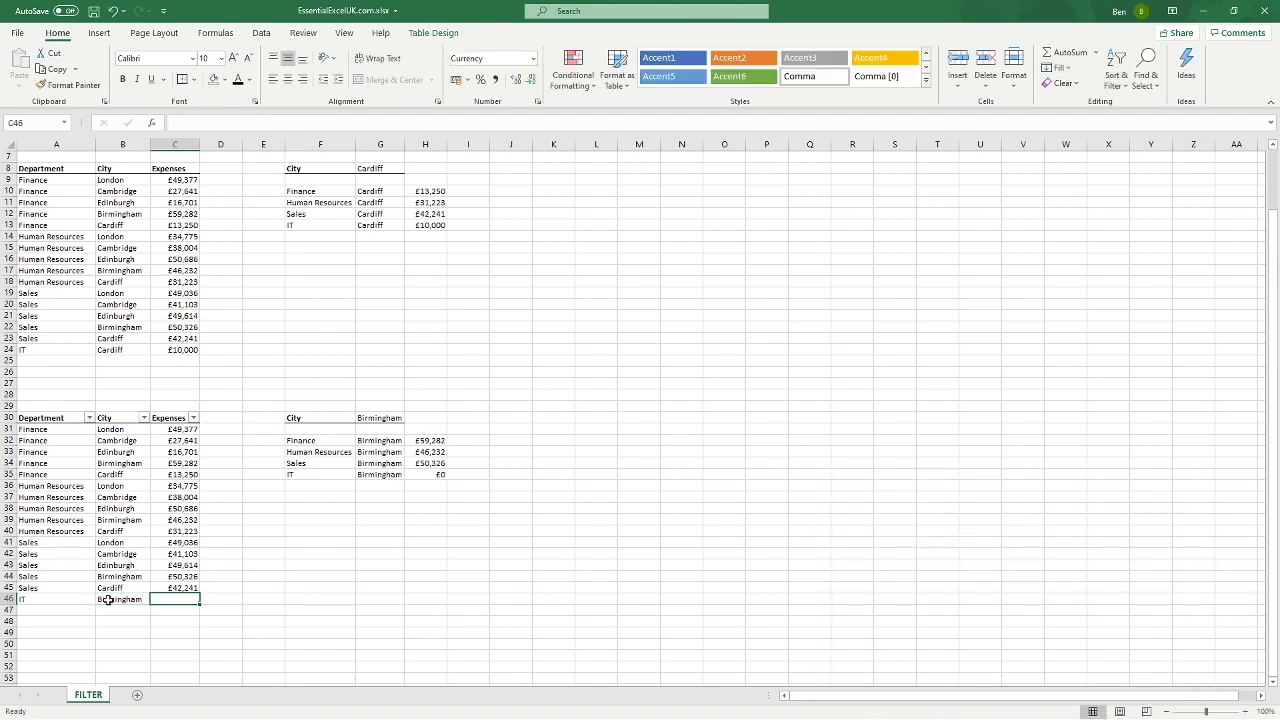
text(1000)
key(Return)
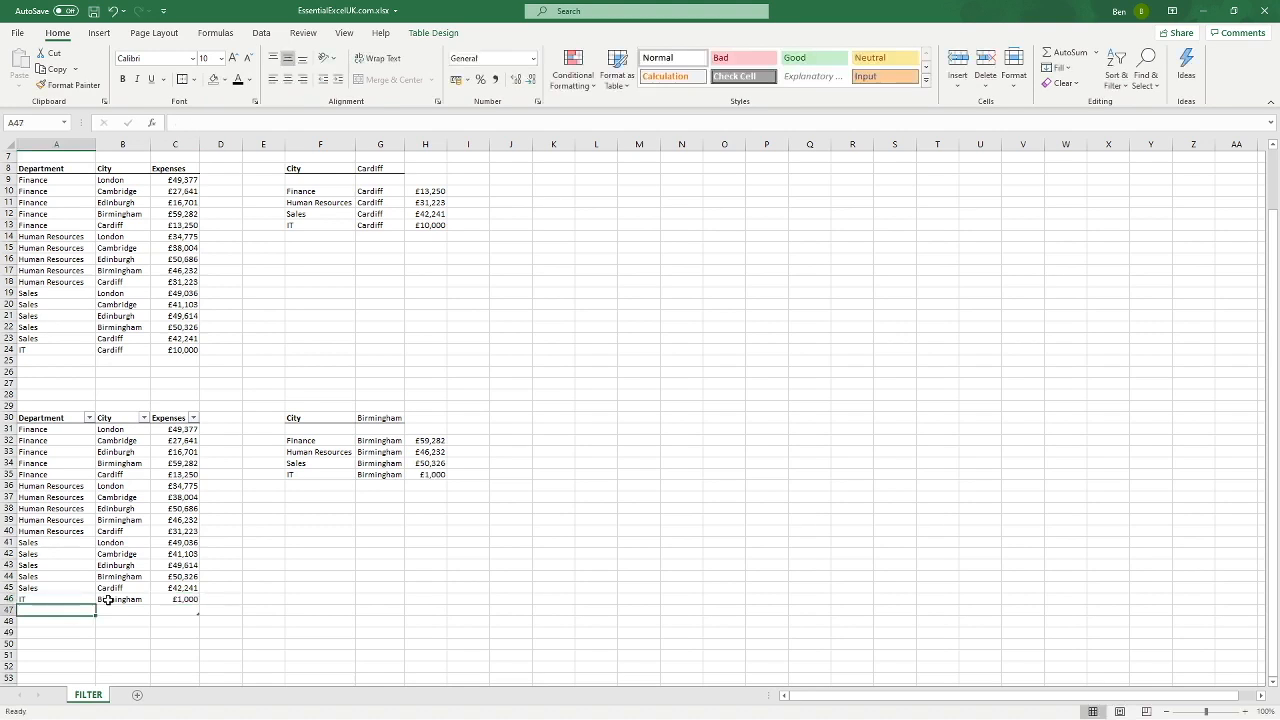